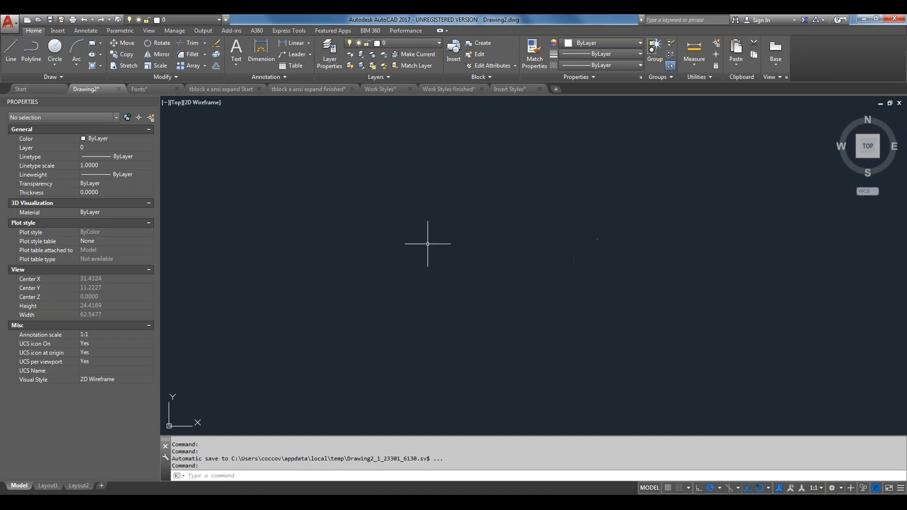
Draw a multiline text box and enter 'adsfdsa', after cancelling a mistyped first attempt
{"action": "type", "text": "T"}
{"action": "key", "text": "Return"}
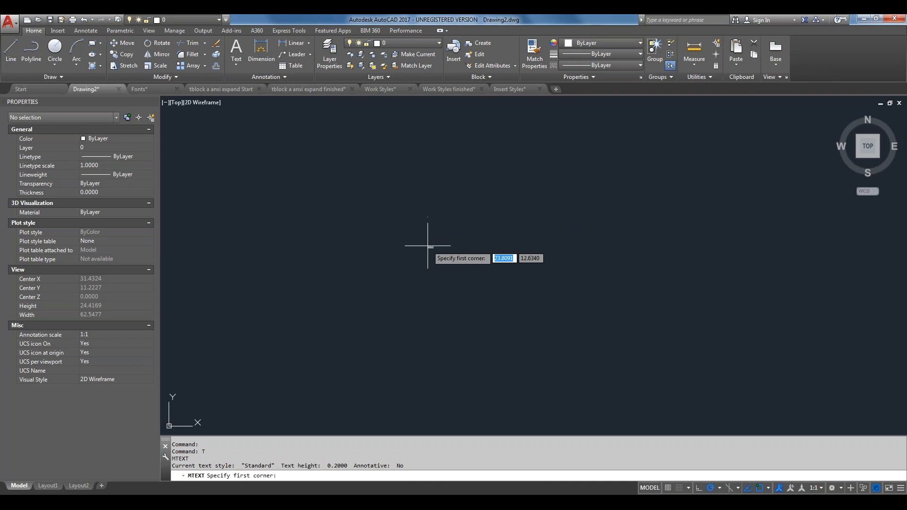
{"action": "left_click", "coordinate": [427, 246]}
{"action": "type", "text": "asdfdasfd"}
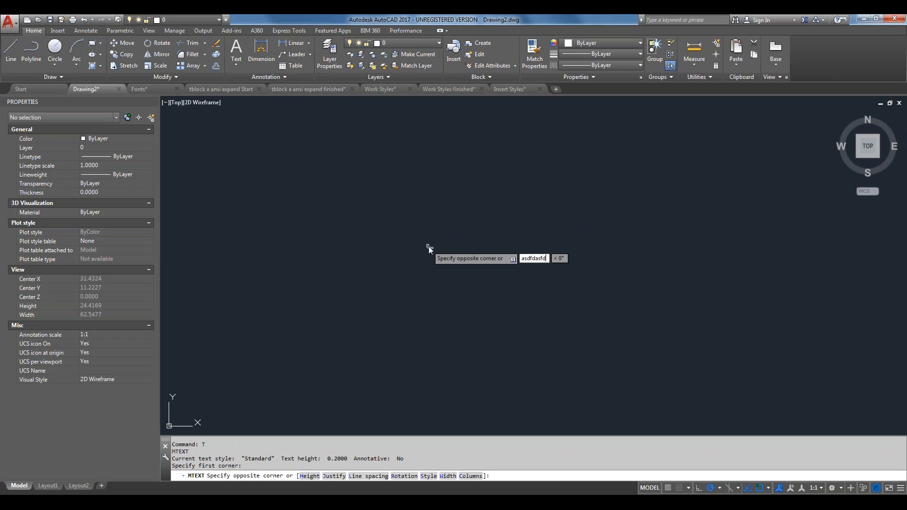
{"action": "key", "text": "Escape"}
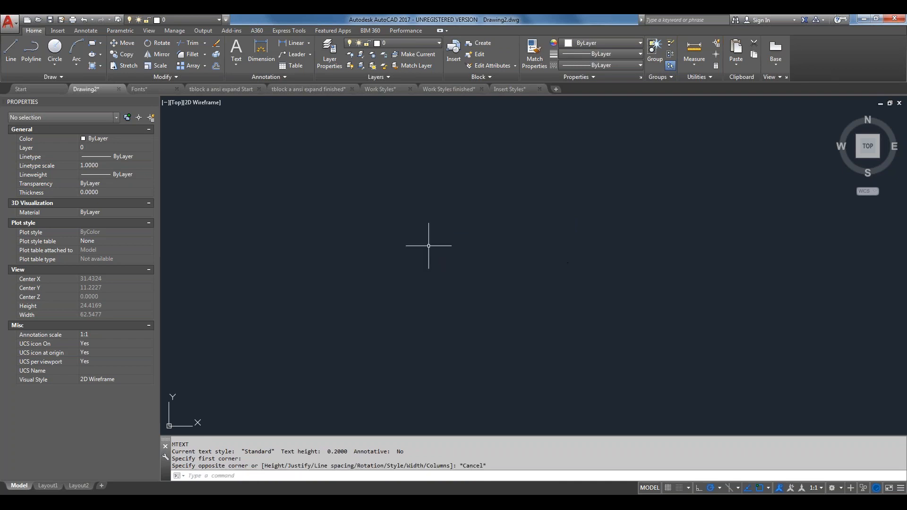
{"action": "key", "text": "Return"}
{"action": "left_click", "coordinate": [429, 246]}
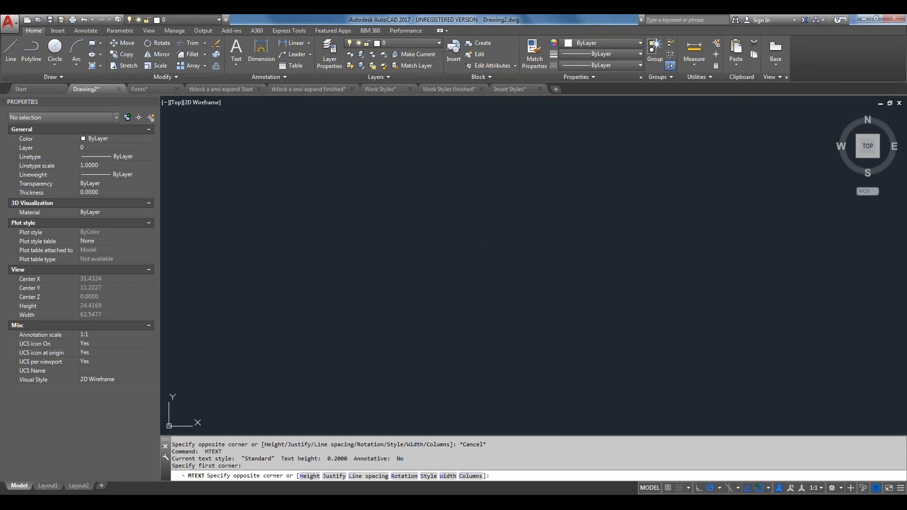
{"action": "left_click", "coordinate": [483, 246]}
{"action": "type", "text": "adsfdsa"}
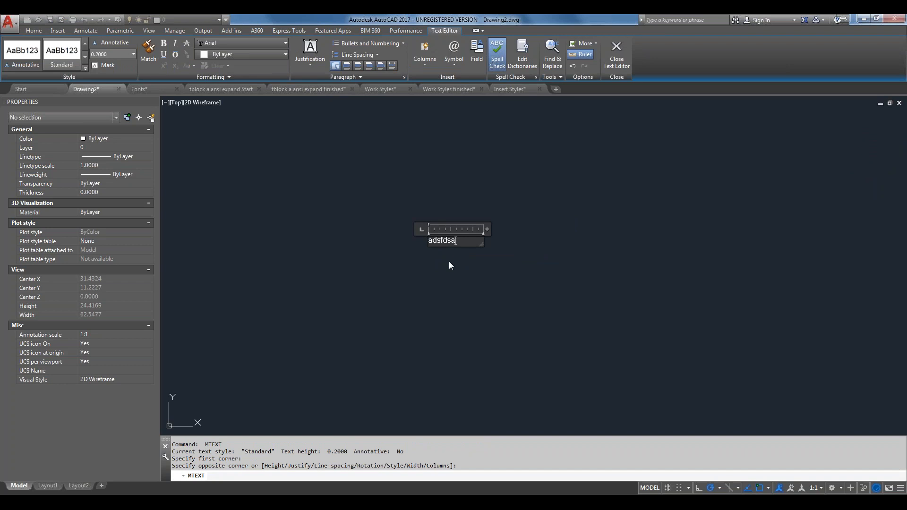
{"action": "left_click", "coordinate": [450, 262]}
{"action": "scroll", "coordinate": [438, 241], "scroll_direction": "up", "scroll_amount": 10}
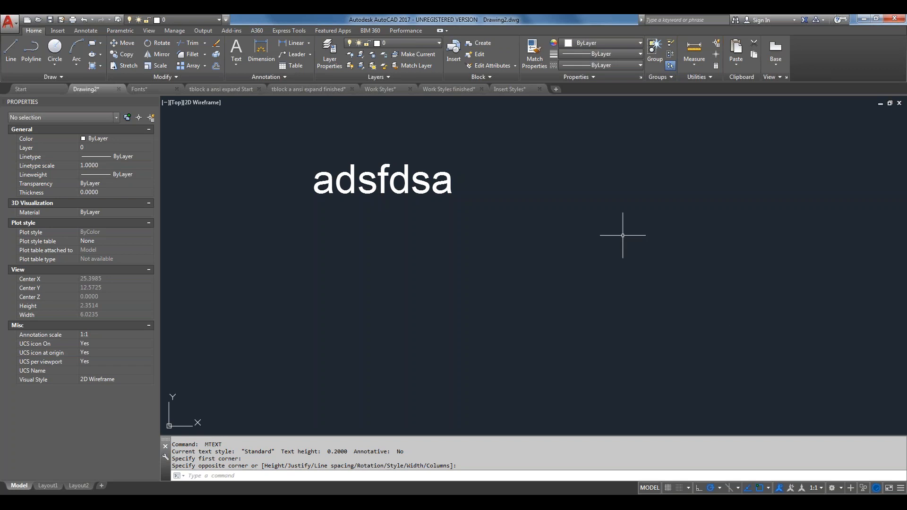
Add a horizontal linear dimension reading 0.8849 to the right of the adsfdsa text
{"action": "left_click", "coordinate": [258, 50]}
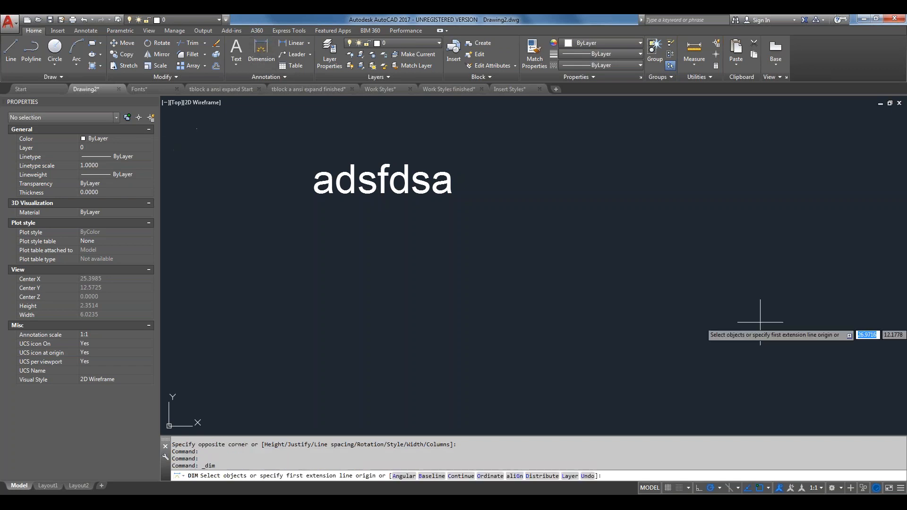
{"action": "left_click", "coordinate": [555, 243]}
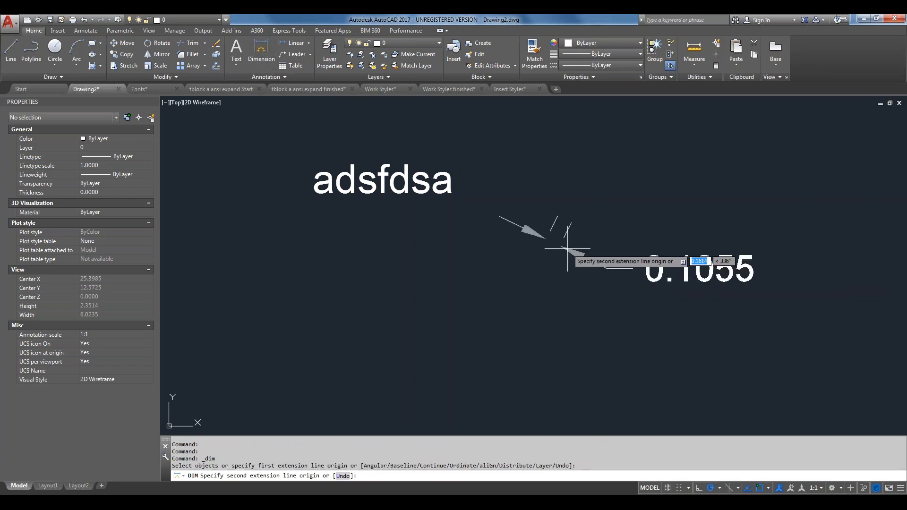
{"action": "left_click", "coordinate": [674, 239]}
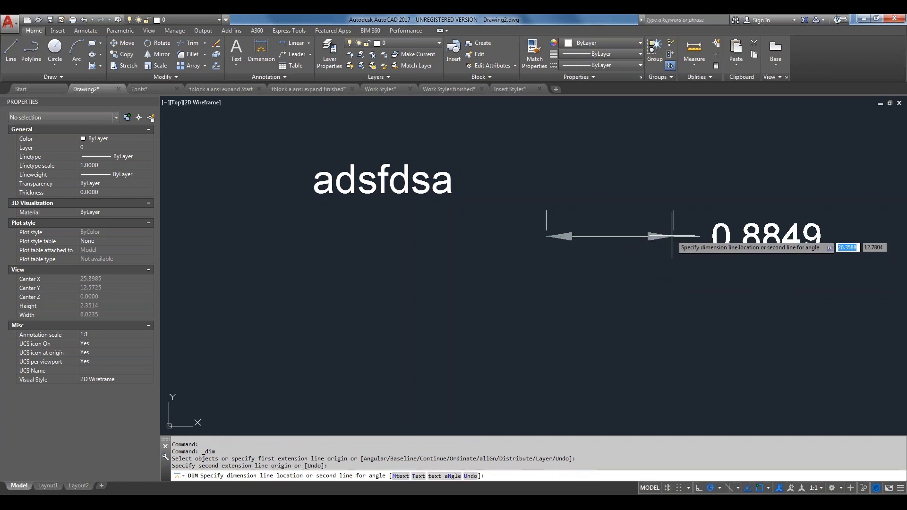
{"action": "left_click", "coordinate": [775, 194]}
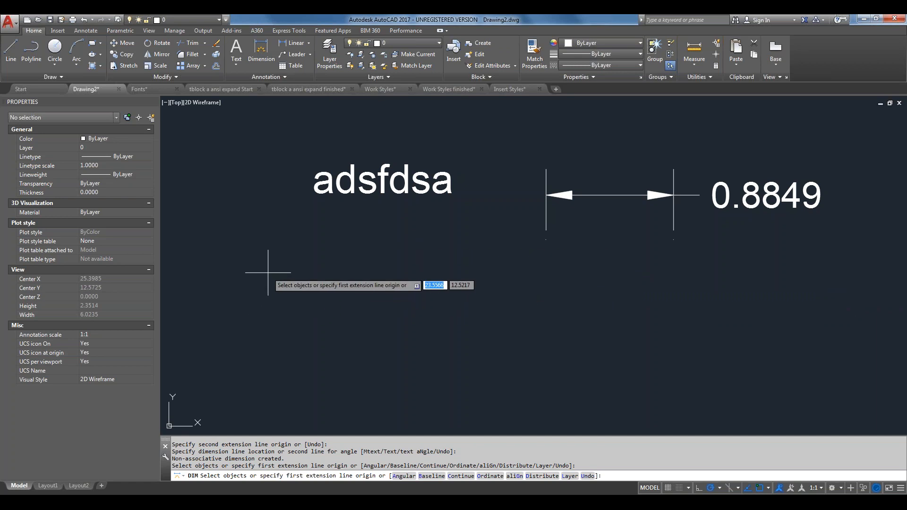
{"action": "key", "text": "Escape"}
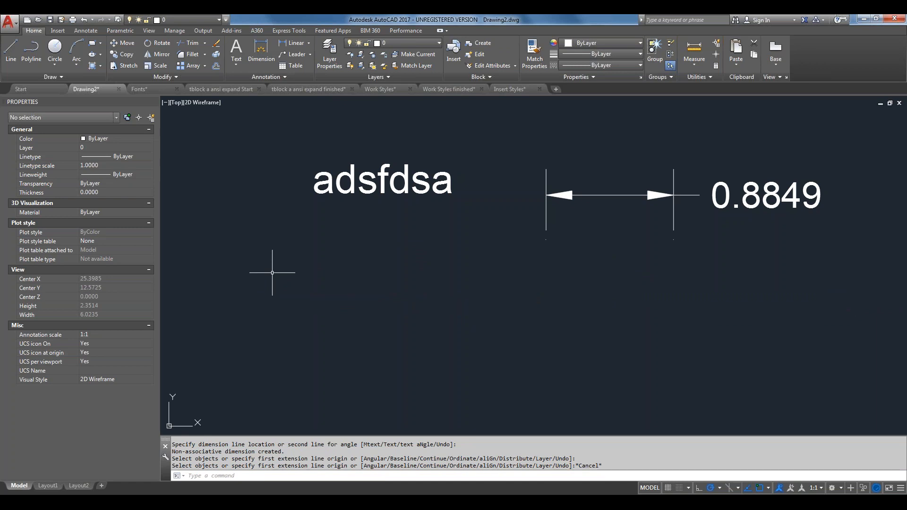
{"action": "type", "text": "s"}
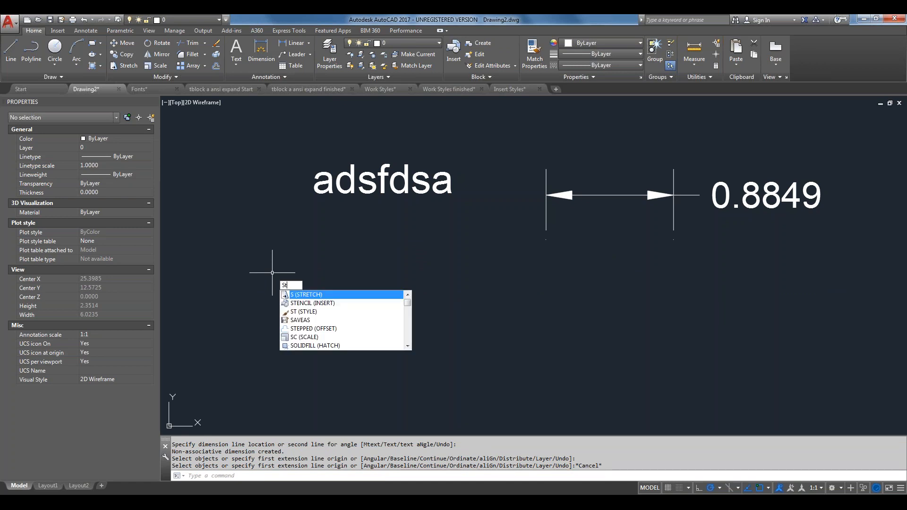
{"action": "key", "text": "Return"}
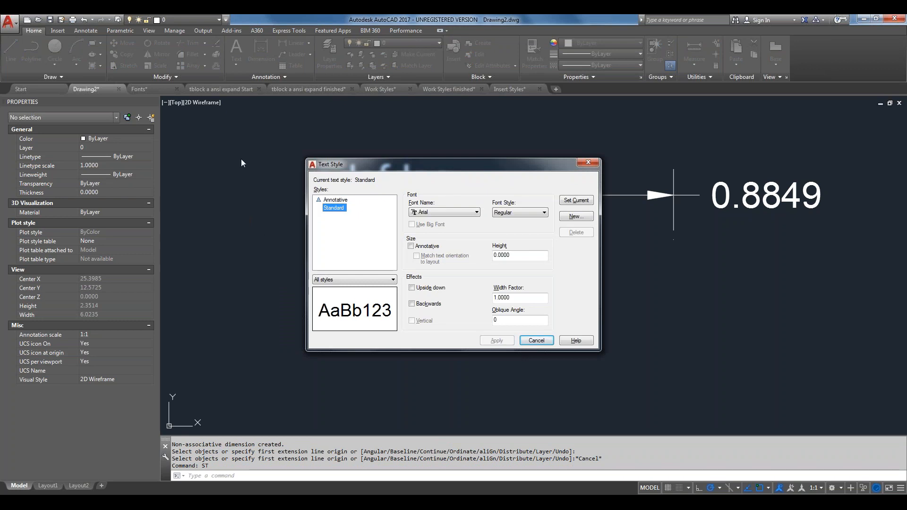
{"action": "key", "text": "Escape"}
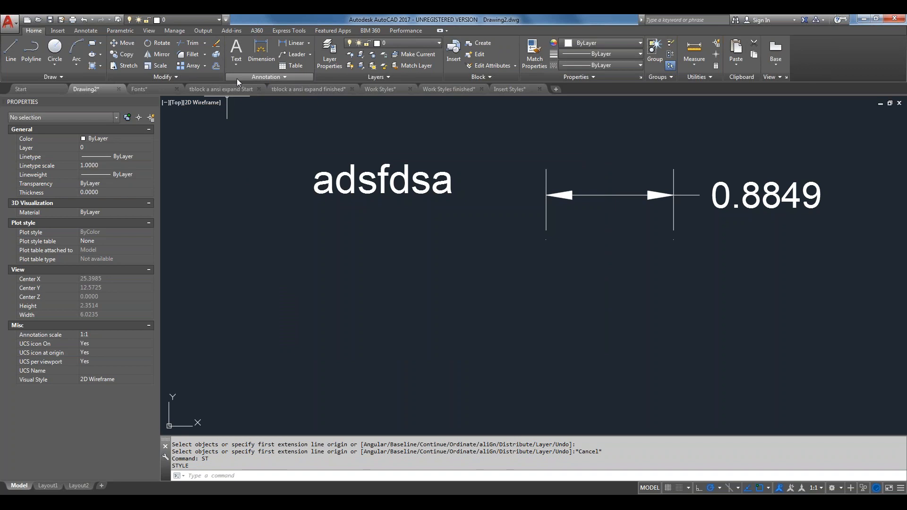
On the Annotate tab, check the text and dimension style lists for Annotative and Standard
{"action": "left_click", "coordinate": [91, 32]}
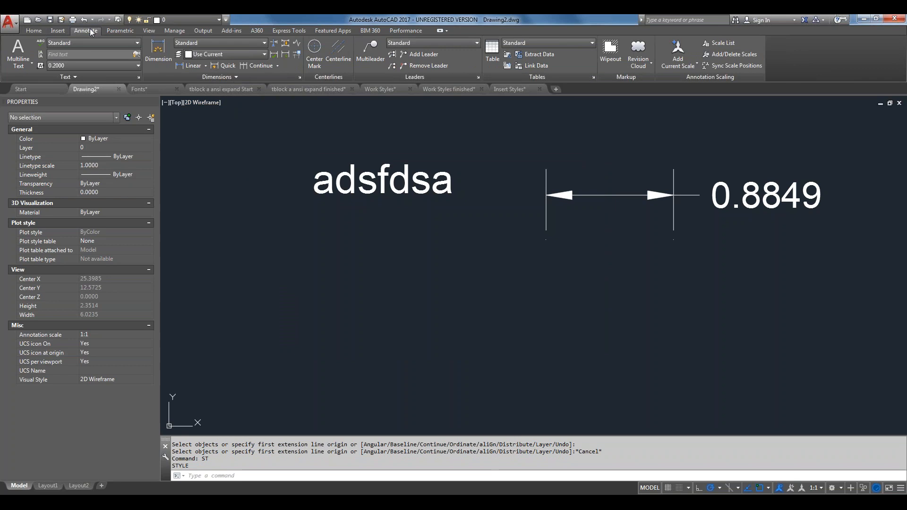
{"action": "left_click", "coordinate": [136, 43]}
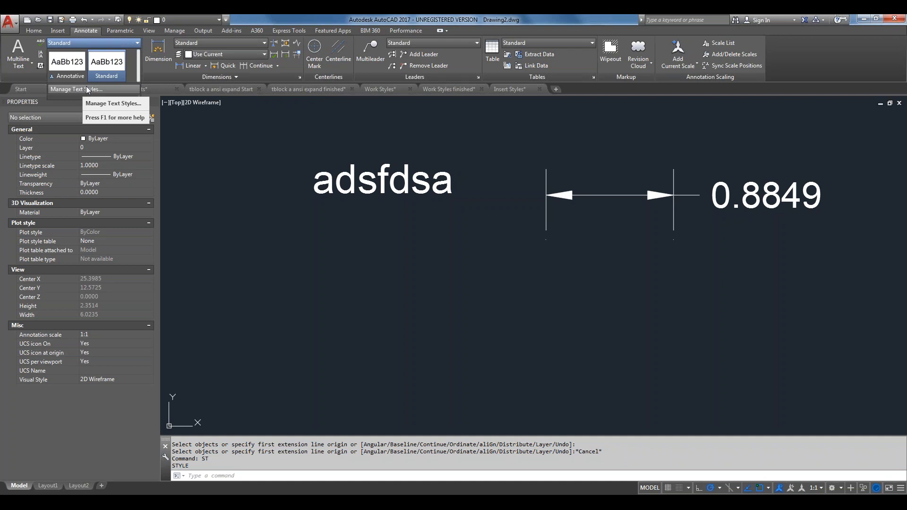
{"action": "left_click", "coordinate": [259, 44]}
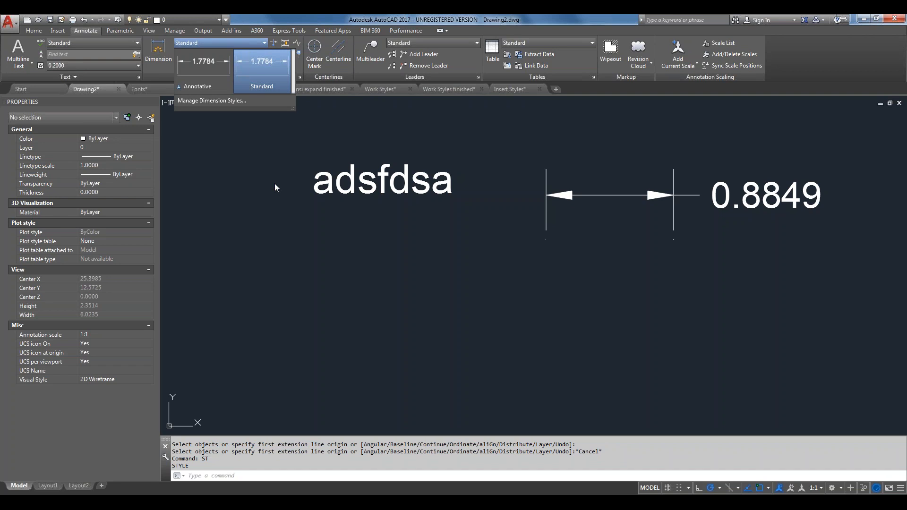
{"action": "key", "text": "Escape"}
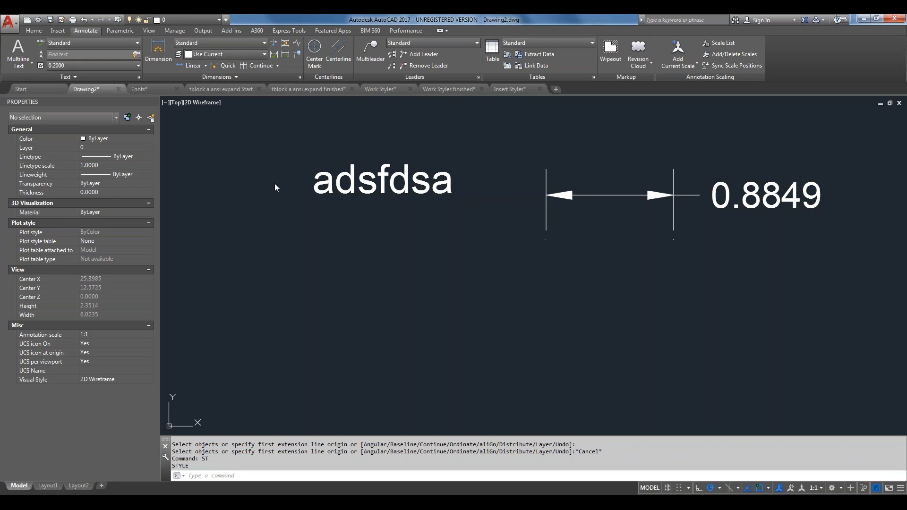
Open the Text Style dialog with the ST command
{"action": "type", "text": "ST"}
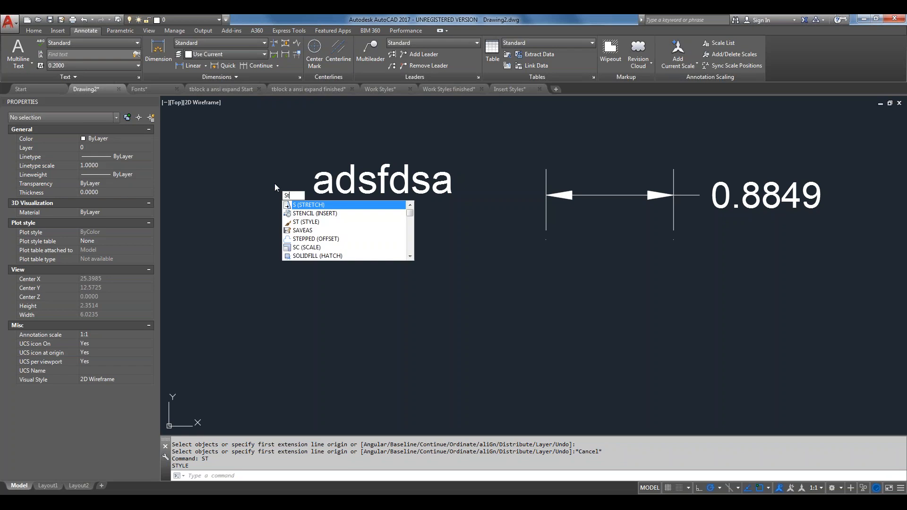
{"action": "key", "text": "Return"}
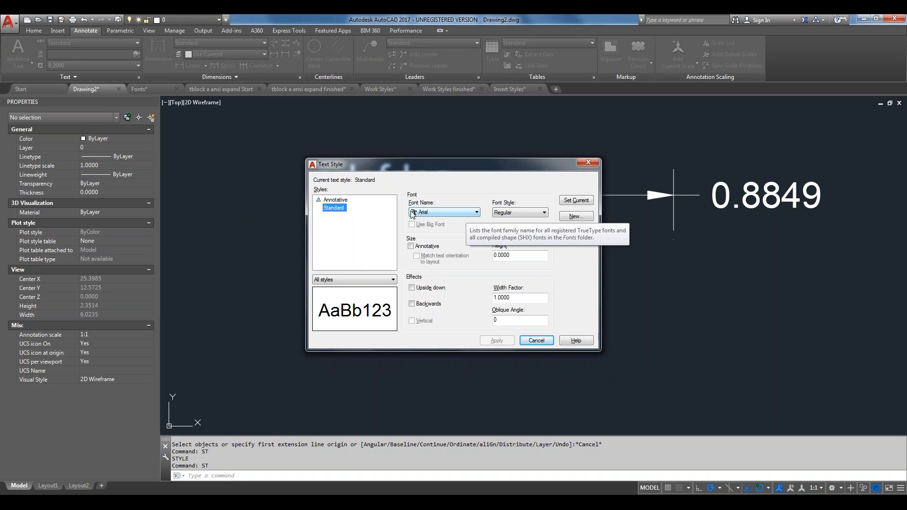
Choose simplex.shx from the Font Name list for the Standard text style
{"action": "left_click", "coordinate": [476, 213]}
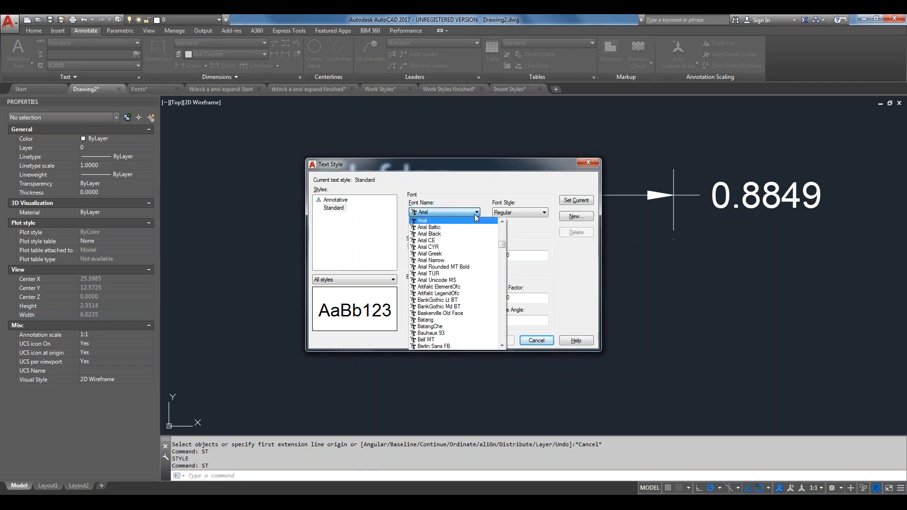
{"action": "scroll", "coordinate": [475, 243], "scroll_direction": "down", "scroll_amount": 4}
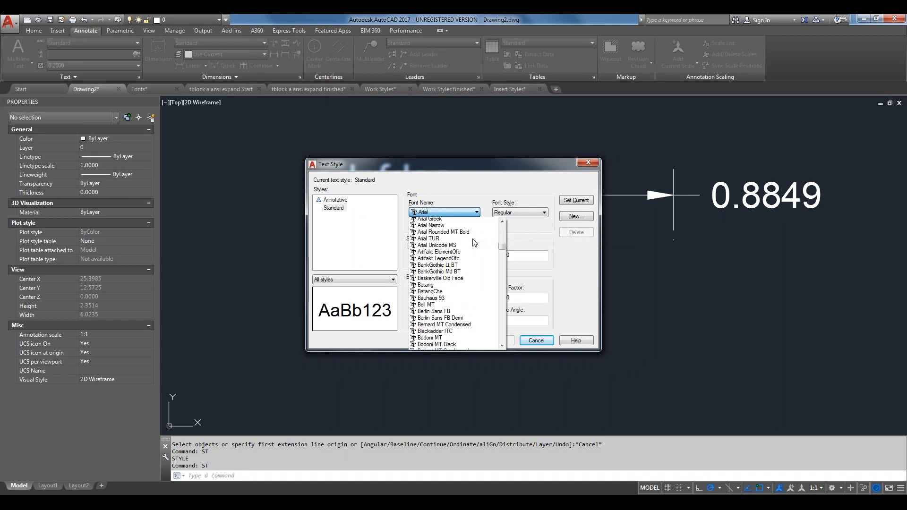
{"action": "scroll", "coordinate": [474, 243], "scroll_direction": "down", "scroll_amount": 3}
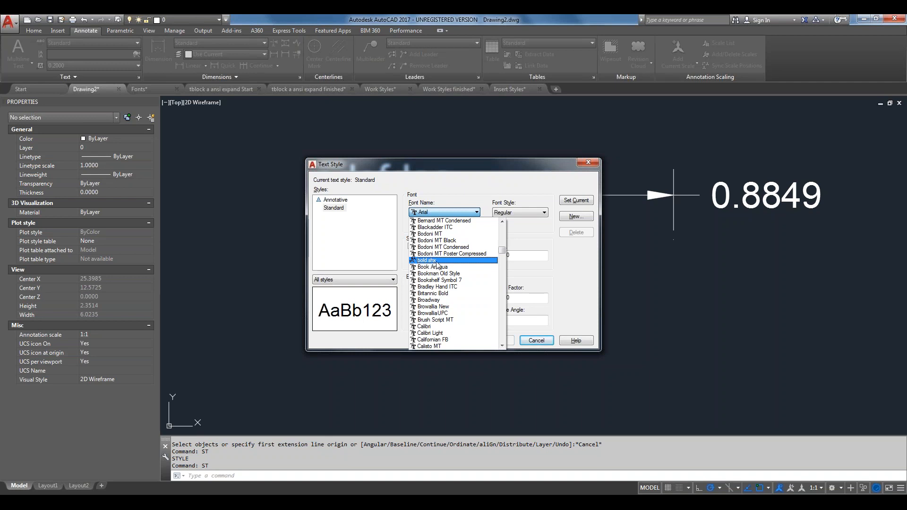
{"action": "scroll", "coordinate": [437, 265], "scroll_direction": "down", "scroll_amount": 1}
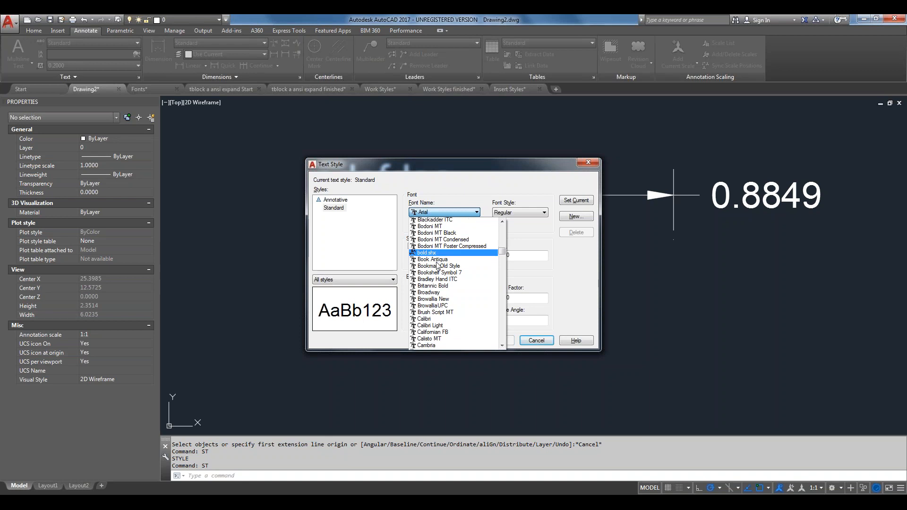
{"action": "left_click", "coordinate": [457, 200]}
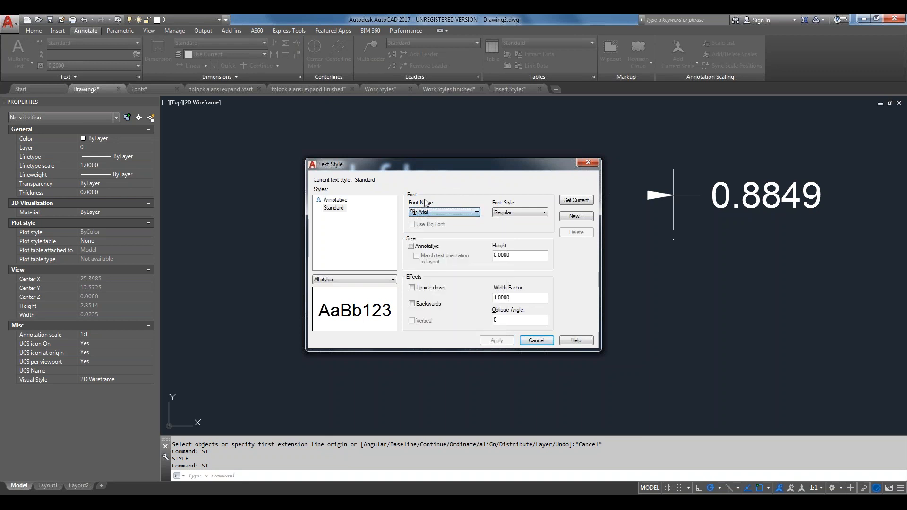
{"action": "left_click", "coordinate": [443, 212]}
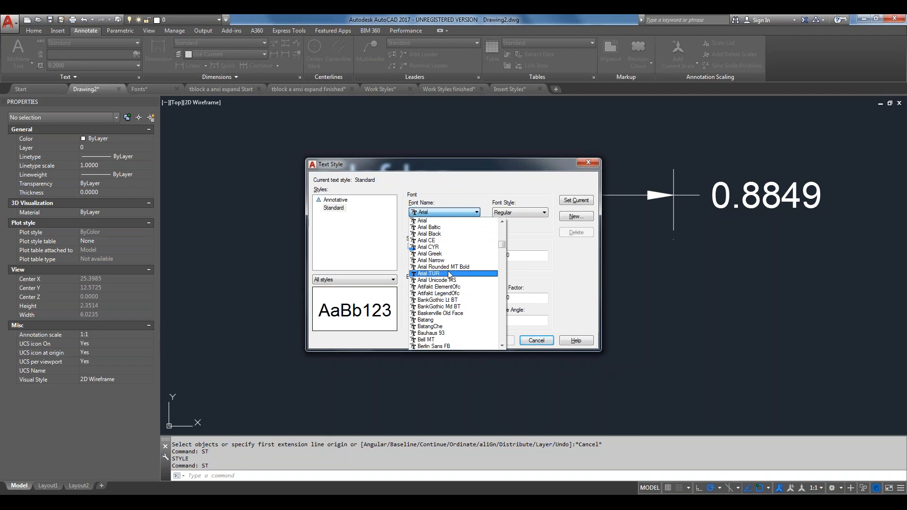
{"action": "scroll", "coordinate": [453, 270], "scroll_direction": "down", "scroll_amount": 6}
{"action": "scroll", "coordinate": [454, 270], "scroll_direction": "down", "scroll_amount": 8}
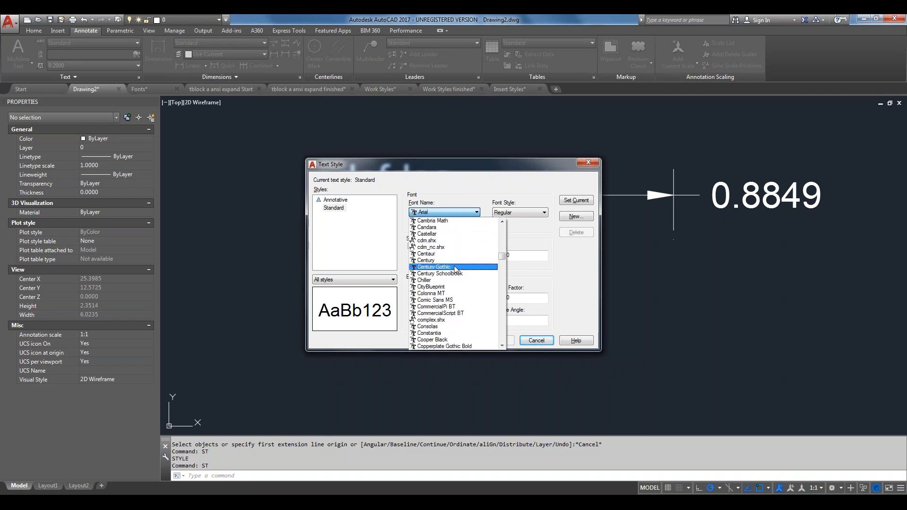
{"action": "key", "text": "s"}
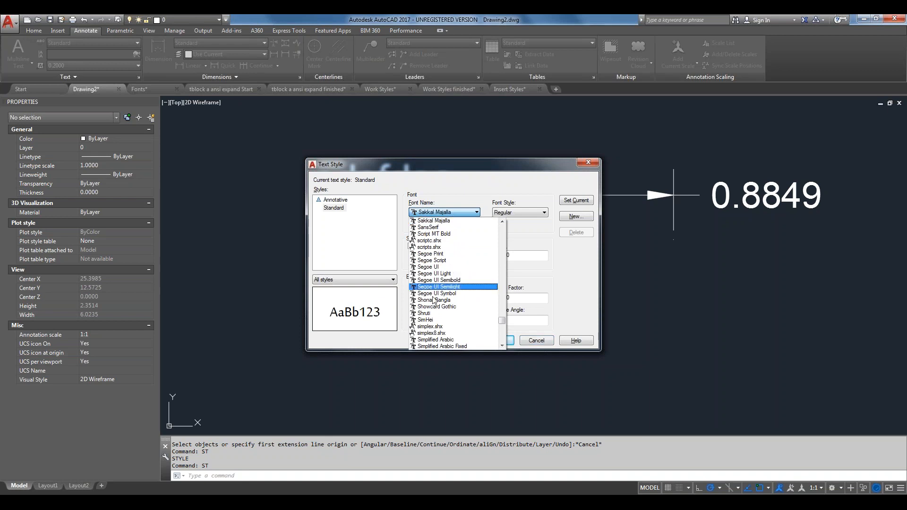
{"action": "left_click", "coordinate": [429, 327]}
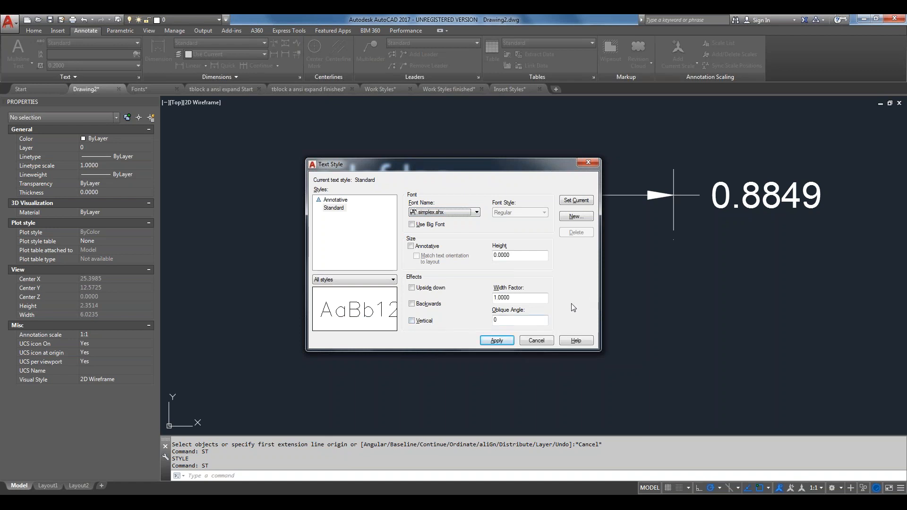
Apply simplex.shx to Standard, view the redrawn adsfdsa text, then reopen the text style settings
{"action": "left_click", "coordinate": [497, 341]}
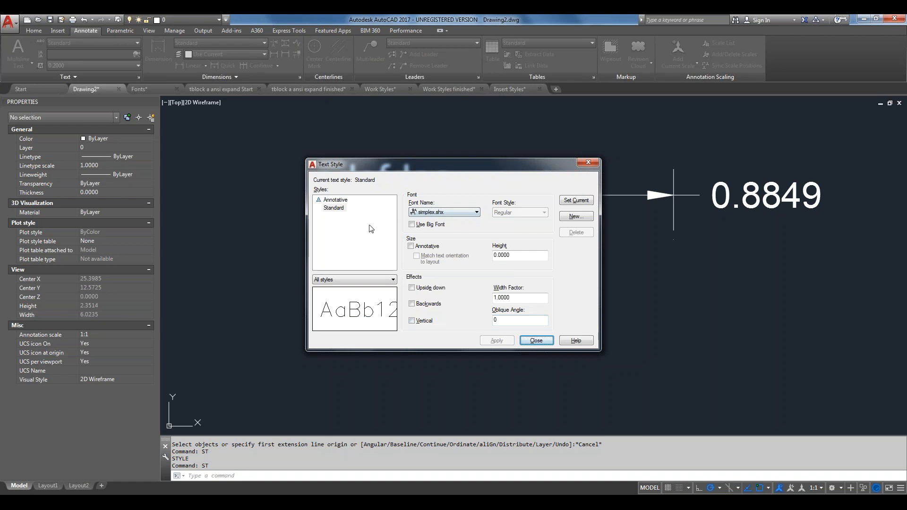
{"action": "left_click", "coordinate": [330, 210]}
{"action": "left_click_drag", "start_coordinate": [427, 181], "coordinate": [454, 215]}
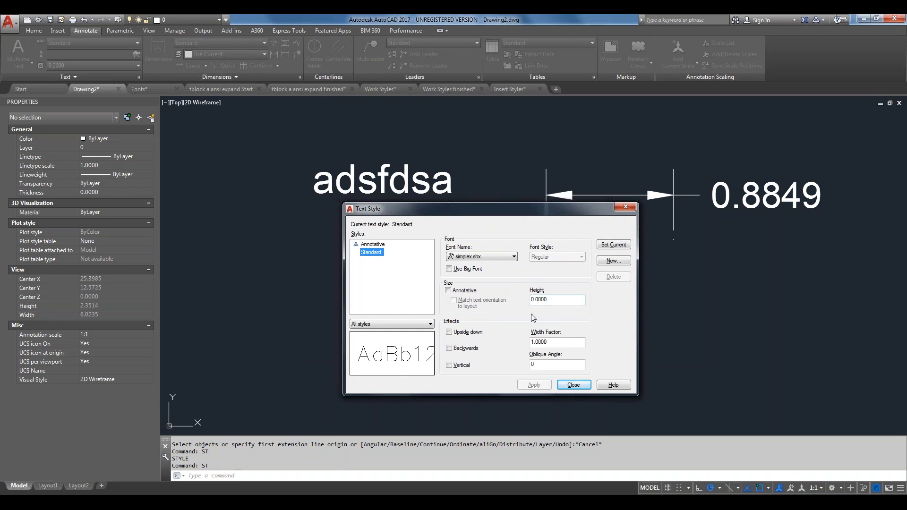
{"action": "left_click", "coordinate": [573, 385]}
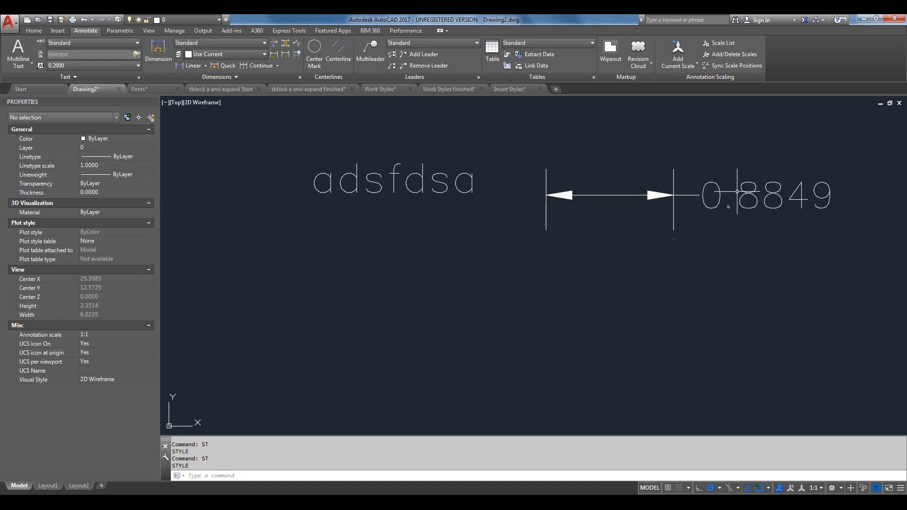
{"action": "key", "text": "Return"}
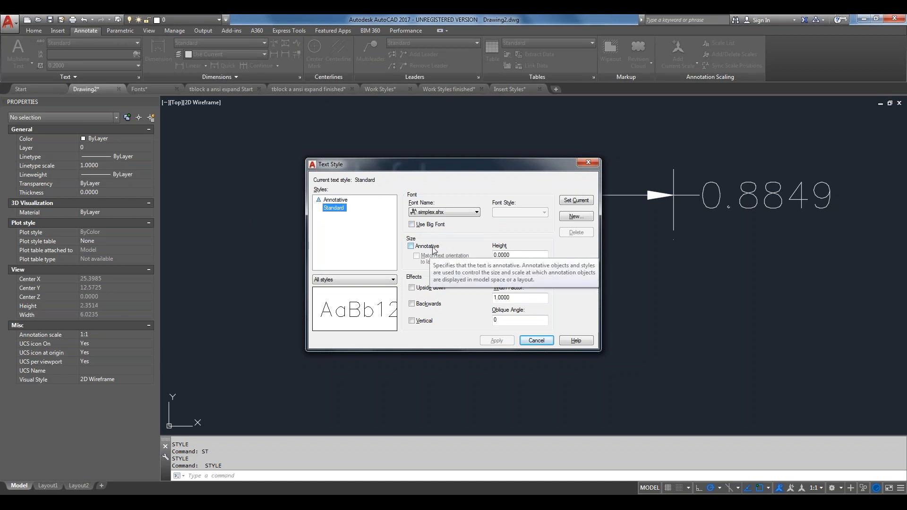
{"action": "left_click", "coordinate": [524, 255]}
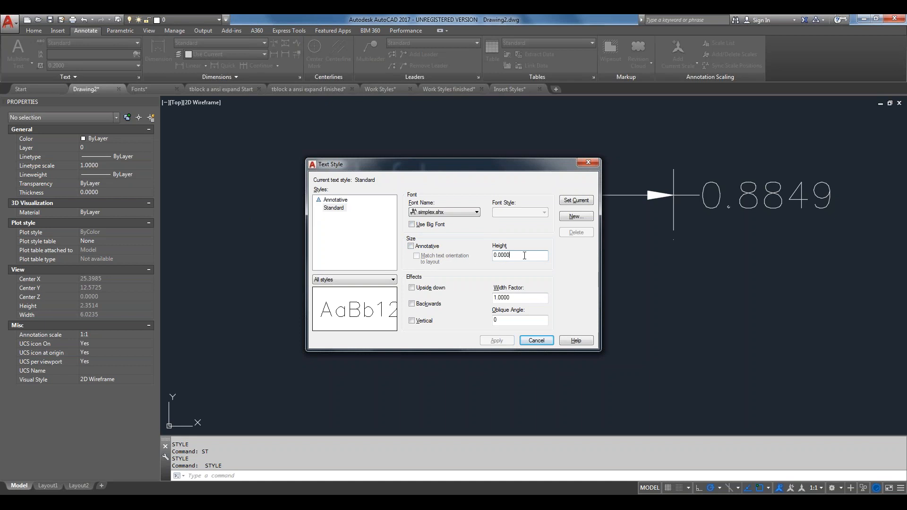
{"action": "double_click", "coordinate": [524, 255]}
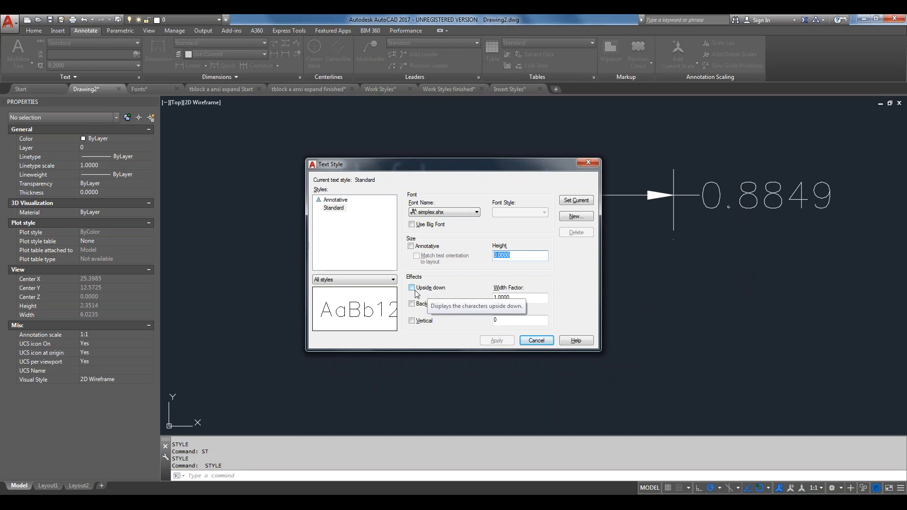
Turn on the Vertical effect for the Standard text style
{"action": "left_click", "coordinate": [415, 324]}
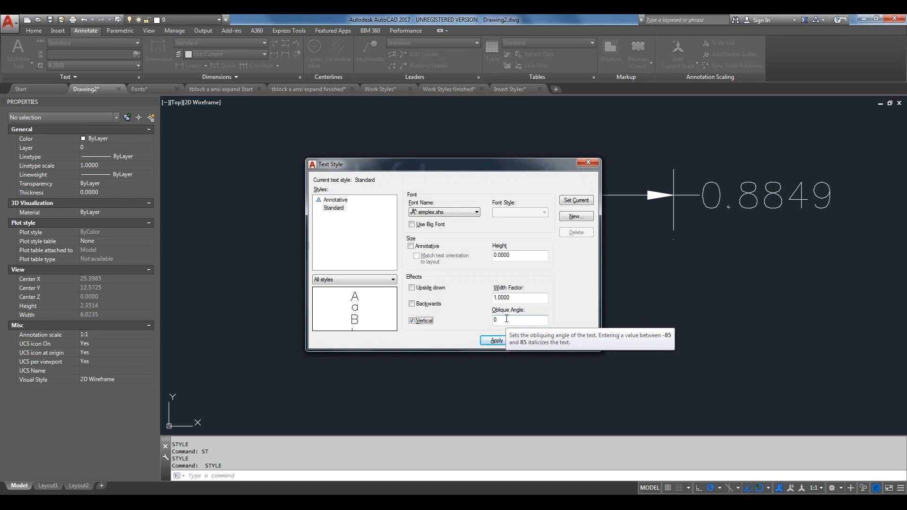
Set the Standard font to Swis721 BT in Roman, after briefly trying Swis721 BdCnOul BT
{"action": "left_click", "coordinate": [435, 214]}
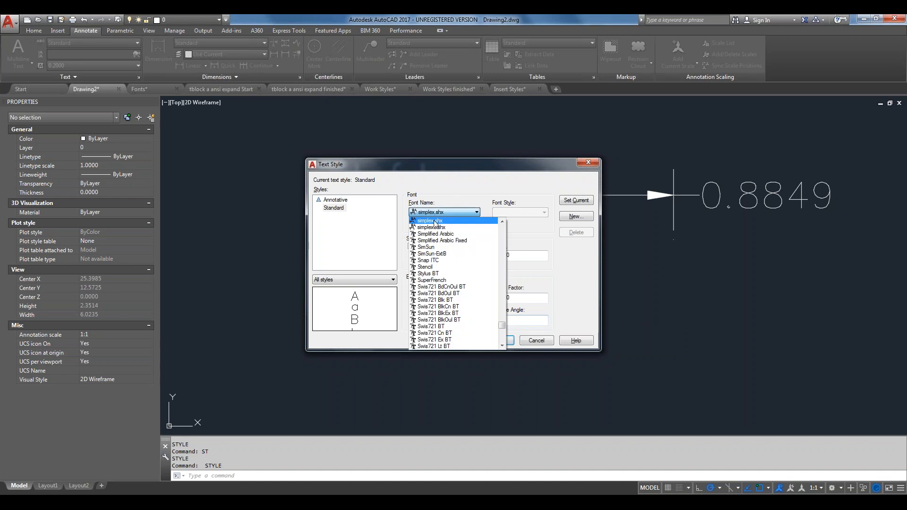
{"action": "left_click", "coordinate": [470, 286]}
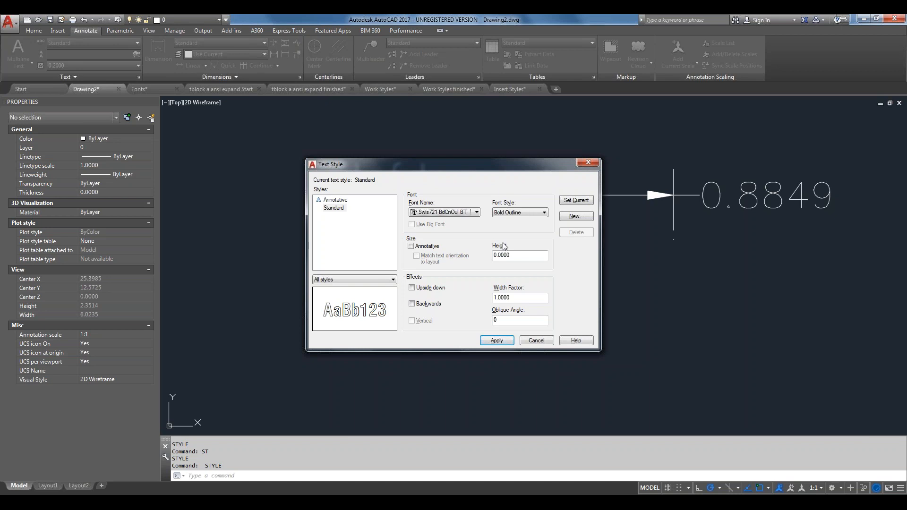
{"action": "left_click", "coordinate": [536, 215]}
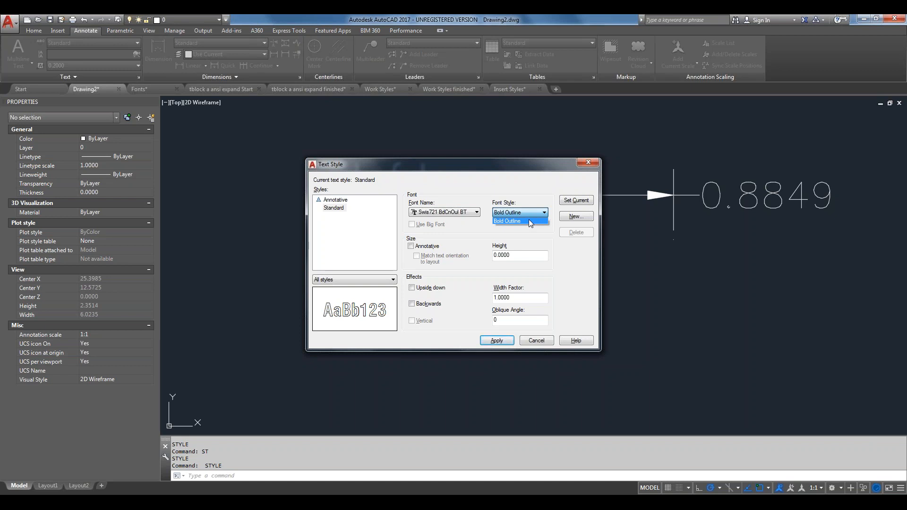
{"action": "left_click", "coordinate": [421, 217]}
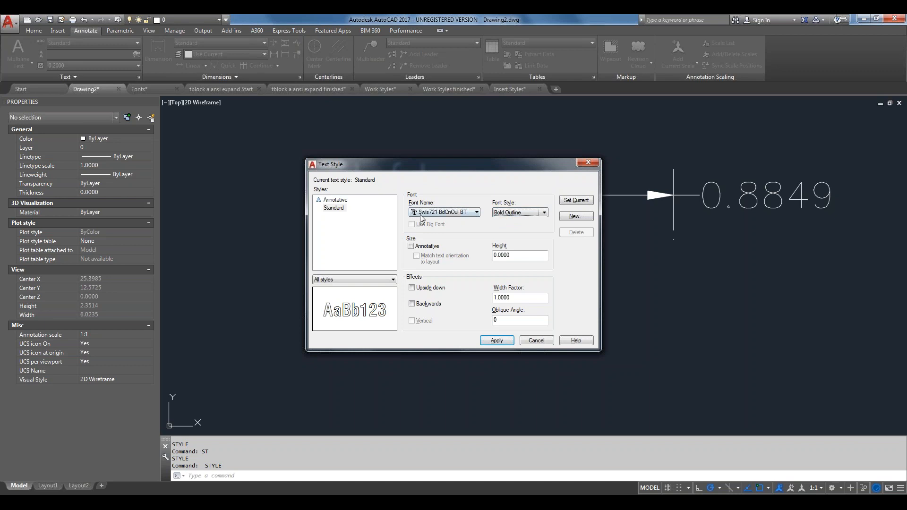
{"action": "left_click", "coordinate": [421, 212]}
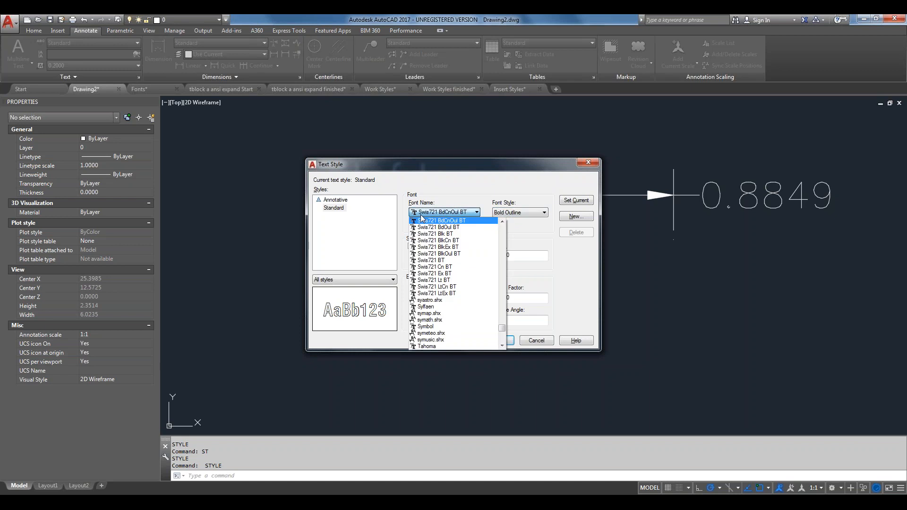
{"action": "left_click", "coordinate": [437, 260]}
{"action": "left_click", "coordinate": [539, 214]}
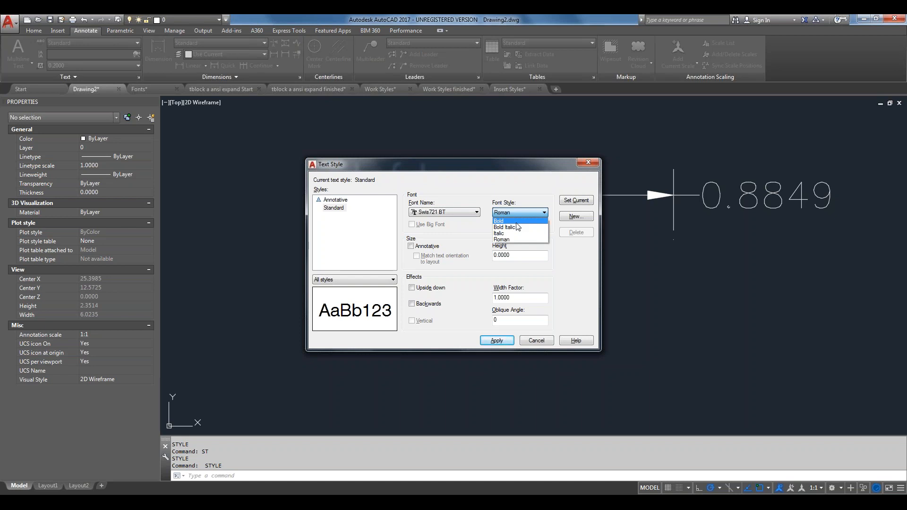
Keep Roman and save the Standard style changes, cancelling the new text style
{"action": "left_click", "coordinate": [508, 188]}
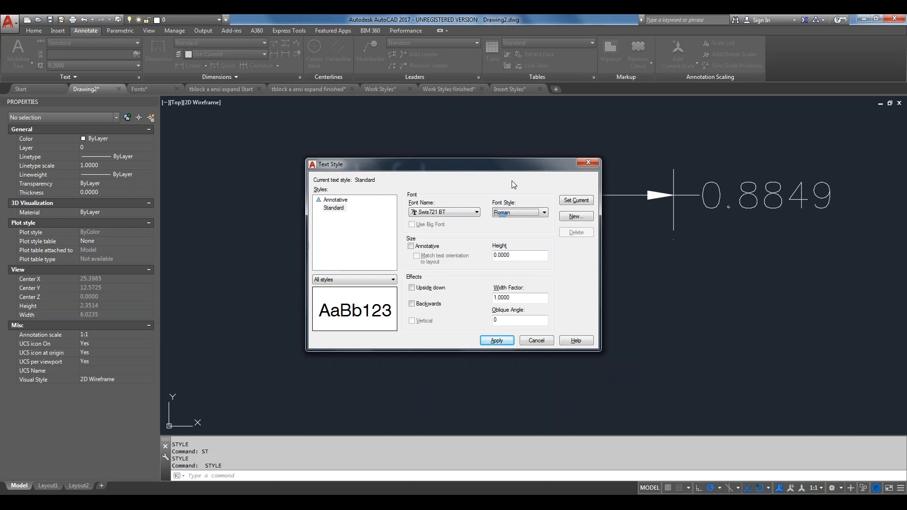
{"action": "left_click", "coordinate": [519, 255]}
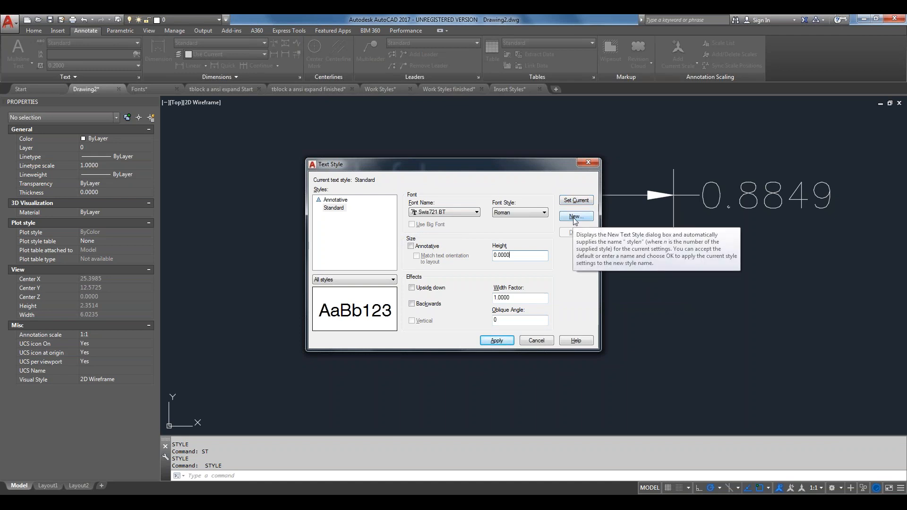
{"action": "left_click", "coordinate": [573, 218]}
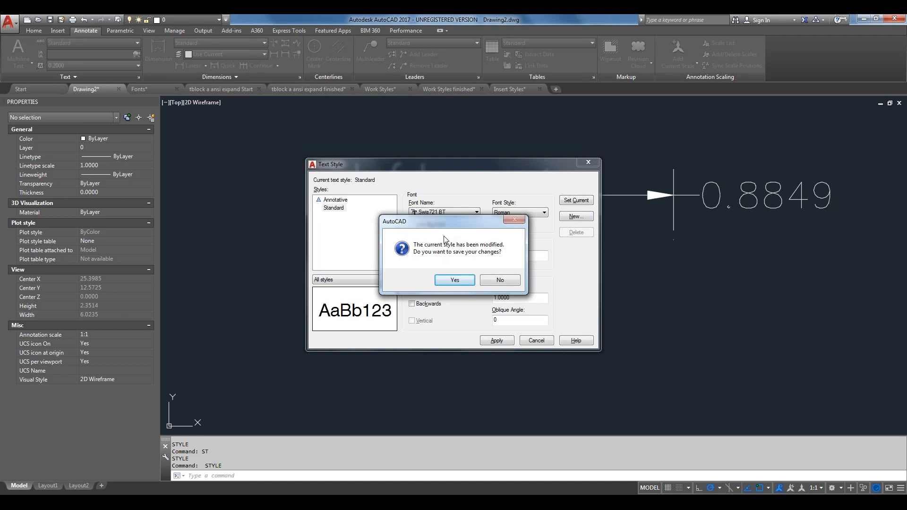
{"action": "left_click", "coordinate": [454, 281]}
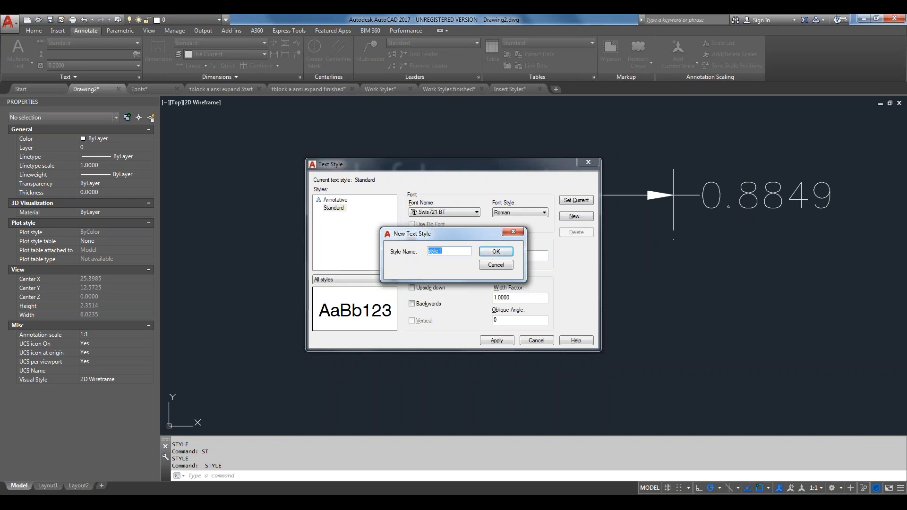
{"action": "left_click", "coordinate": [505, 268]}
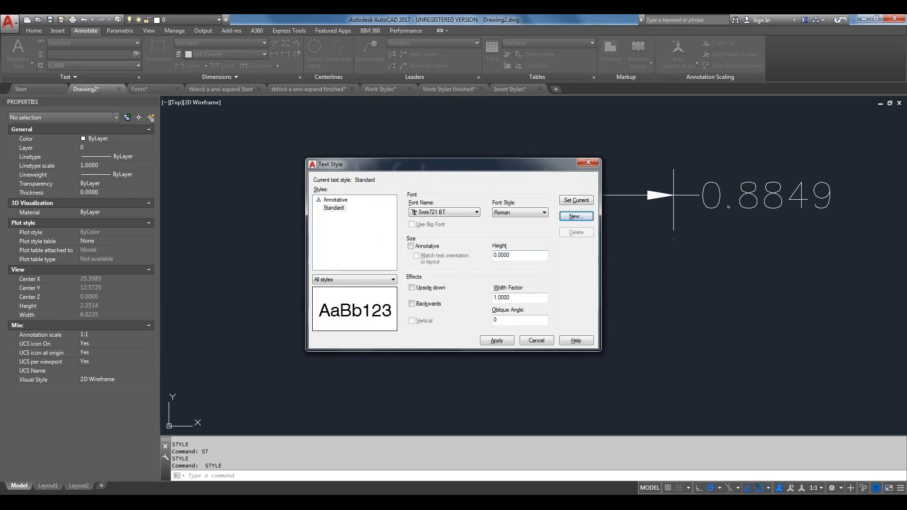
Apply Swis721 BT to Standard, close the dialog, and switch to the Fonts drawing
{"action": "left_click", "coordinate": [496, 341]}
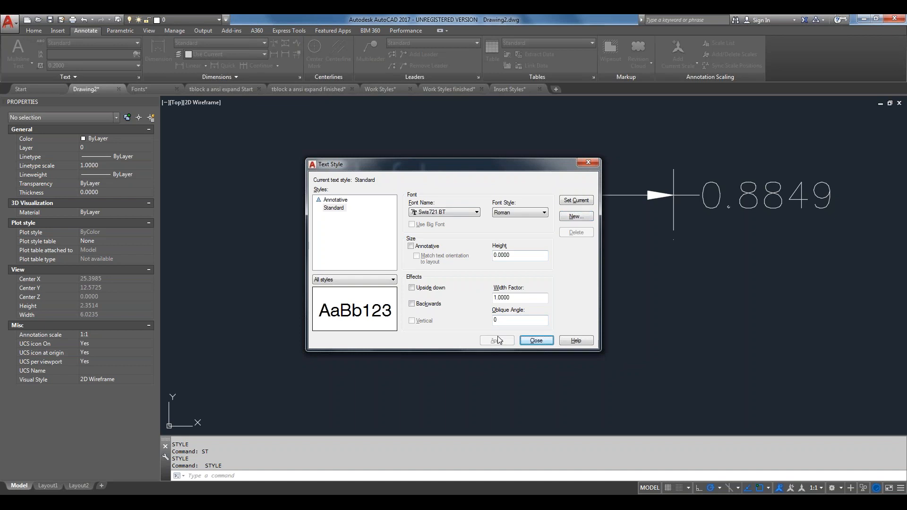
{"action": "left_click", "coordinate": [536, 340]}
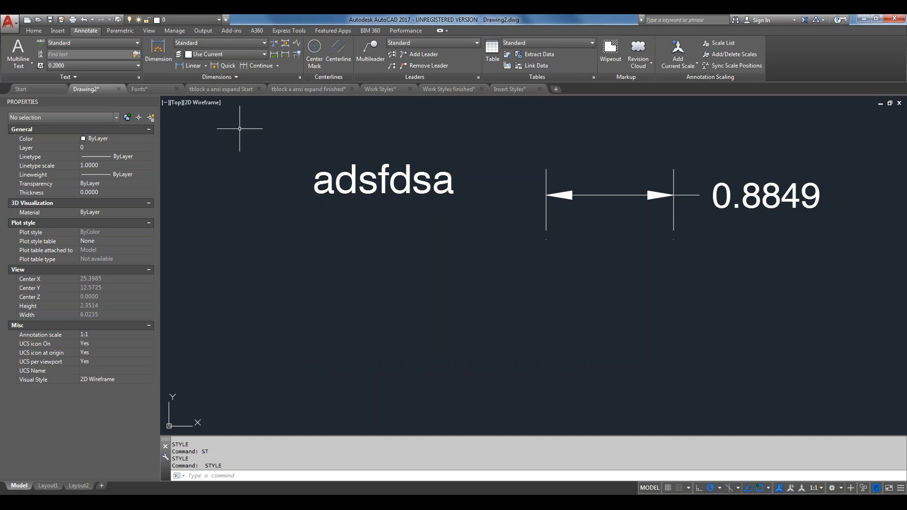
{"action": "left_click", "coordinate": [155, 87]}
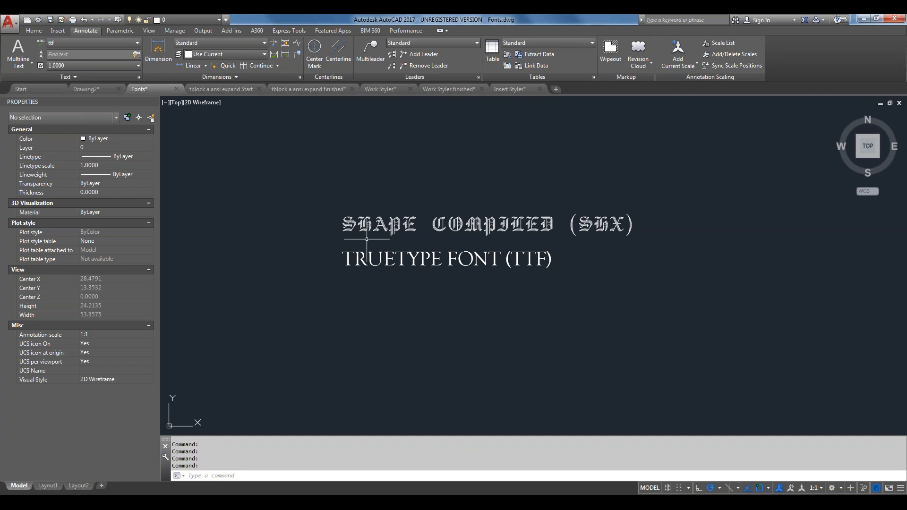
{"action": "scroll", "coordinate": [358, 228], "scroll_direction": "up", "scroll_amount": 4}
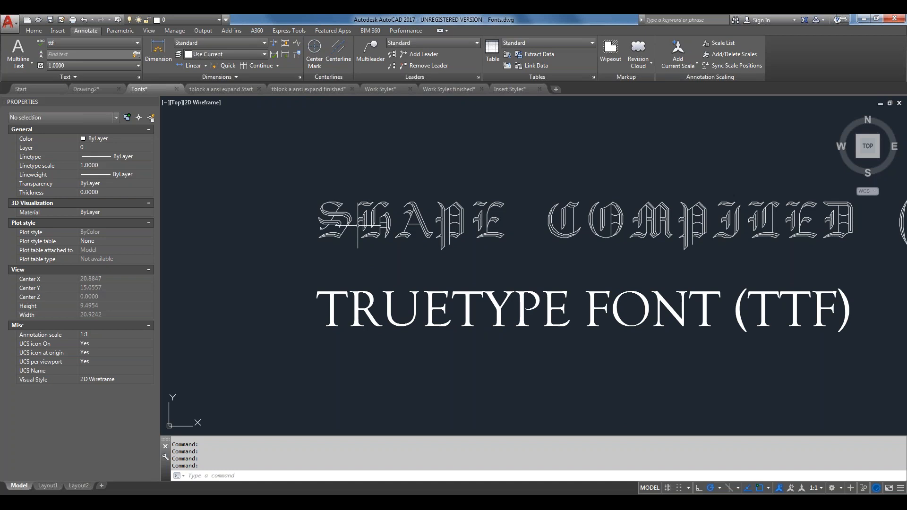
{"action": "scroll", "coordinate": [358, 226], "scroll_direction": "up", "scroll_amount": 4}
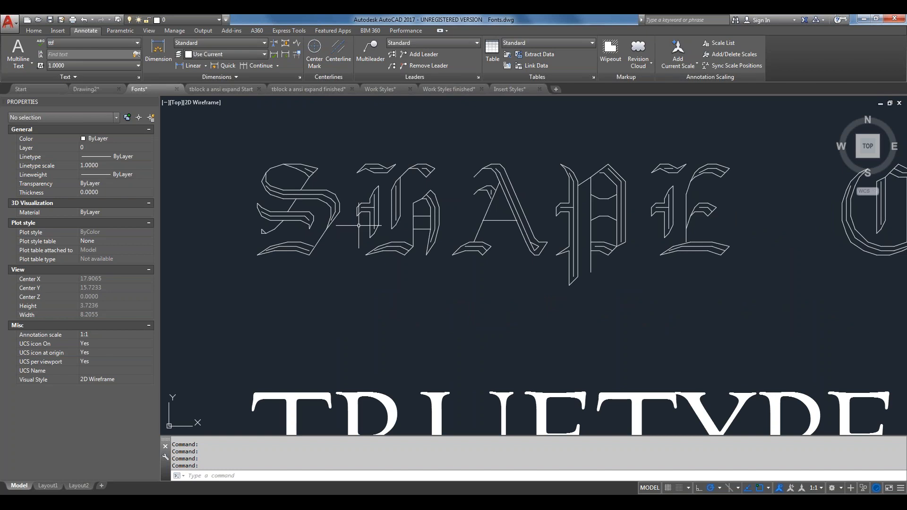
{"action": "scroll", "coordinate": [359, 226], "scroll_direction": "up", "scroll_amount": 4}
{"action": "scroll", "coordinate": [359, 225], "scroll_direction": "down", "scroll_amount": 4}
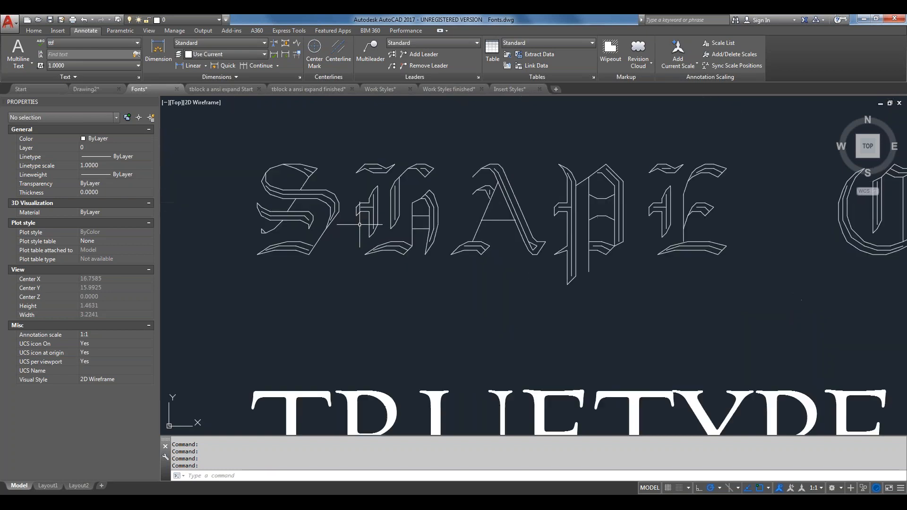
{"action": "scroll", "coordinate": [360, 225], "scroll_direction": "down", "scroll_amount": 8}
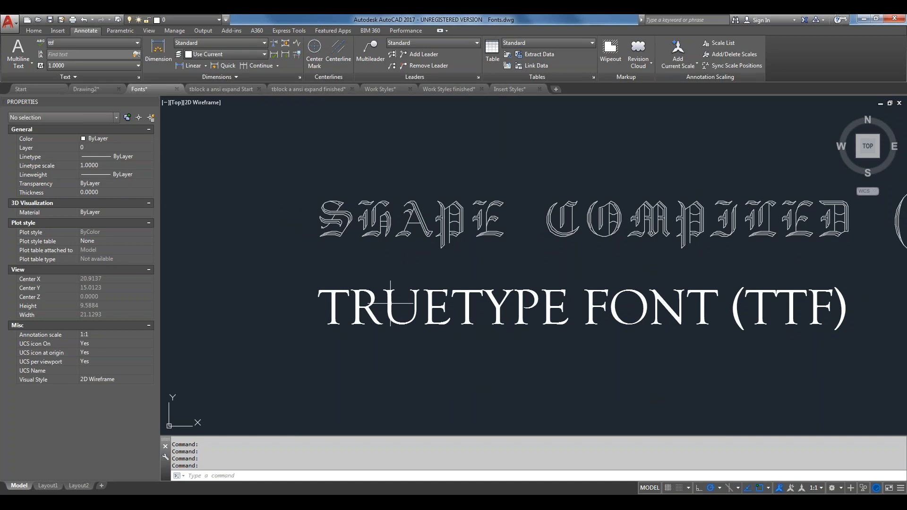
{"action": "scroll", "coordinate": [392, 304], "scroll_direction": "up", "scroll_amount": 2}
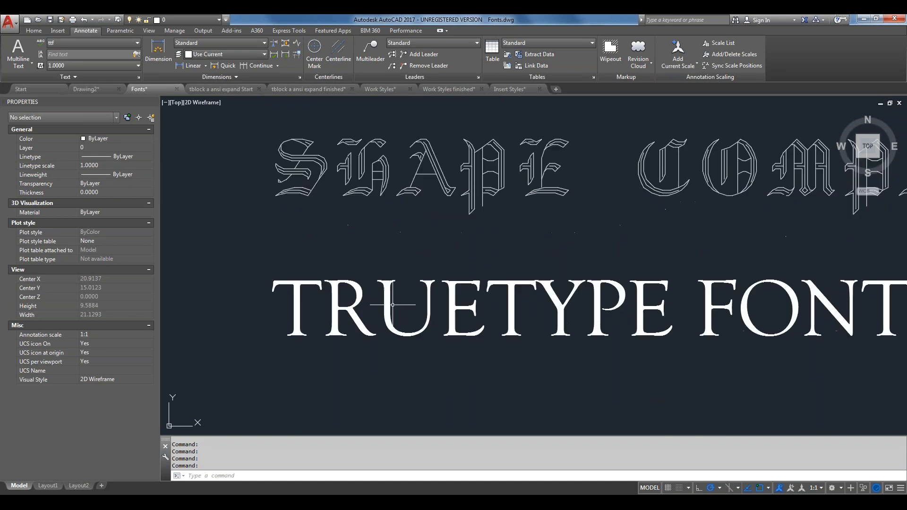
{"action": "scroll", "coordinate": [392, 305], "scroll_direction": "up", "scroll_amount": 2}
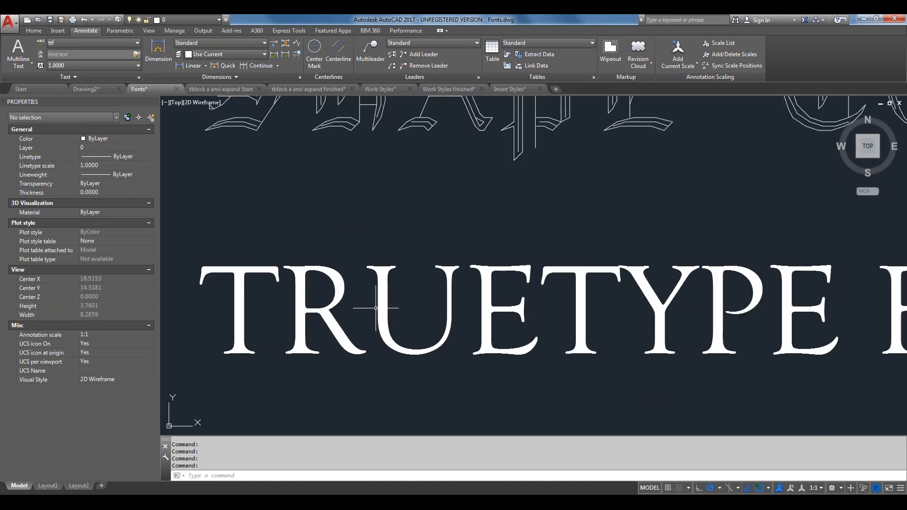
{"action": "scroll", "coordinate": [377, 307], "scroll_direction": "up", "scroll_amount": 2}
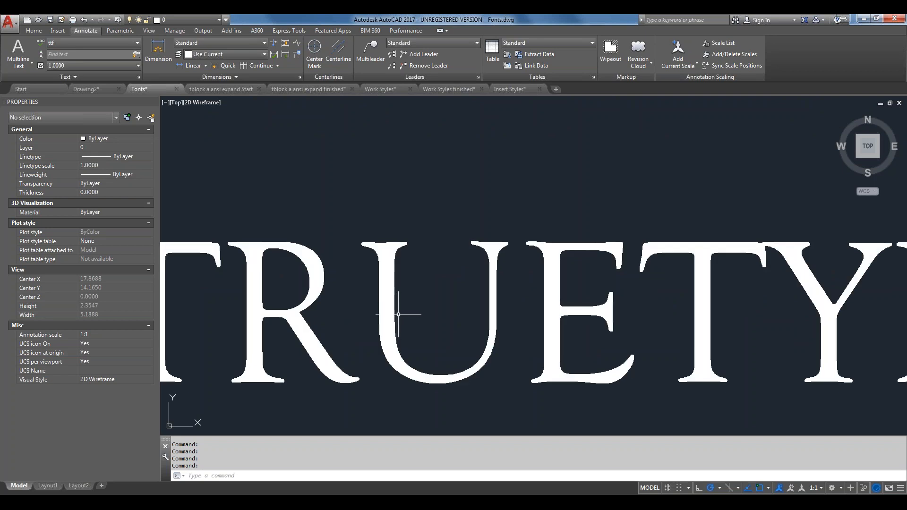
{"action": "scroll", "coordinate": [398, 314], "scroll_direction": "up", "scroll_amount": 4}
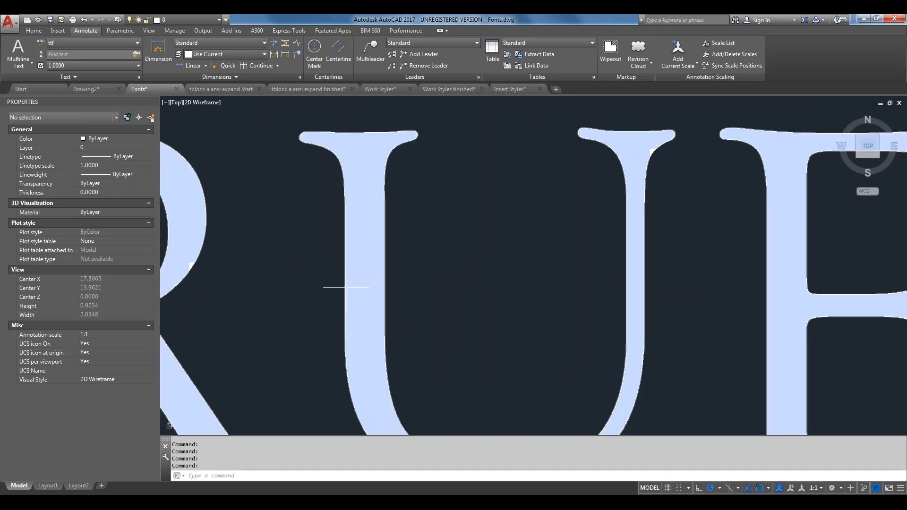
{"action": "scroll", "coordinate": [426, 306], "scroll_direction": "down", "scroll_amount": 10}
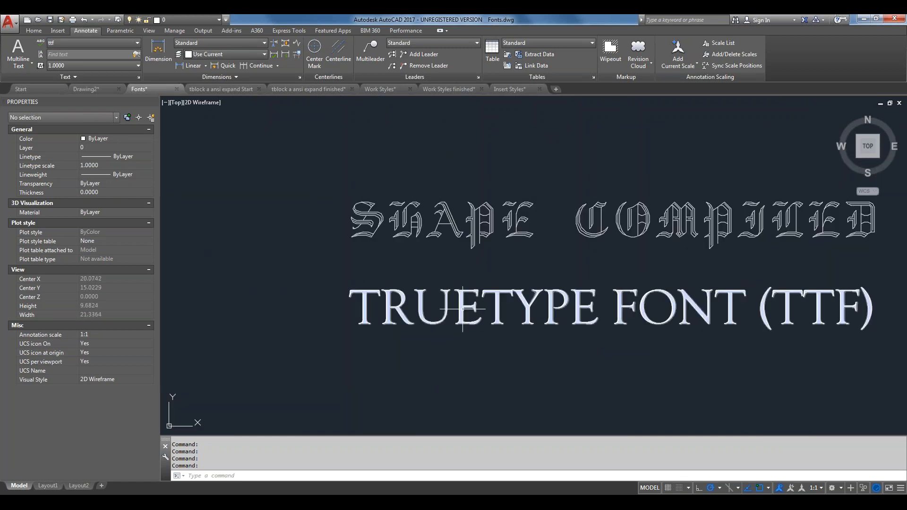
{"action": "middle_click_drag", "start_coordinate": [463, 306], "coordinate": [387, 313]}
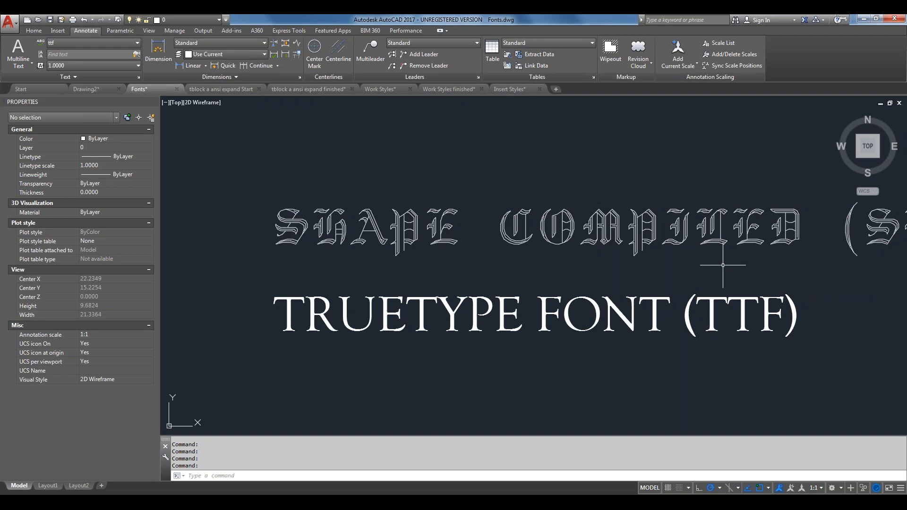
Switch to the tblock a ansi expand Start drawing and view its REVISIONS table and ACME title block
{"action": "left_click", "coordinate": [209, 89]}
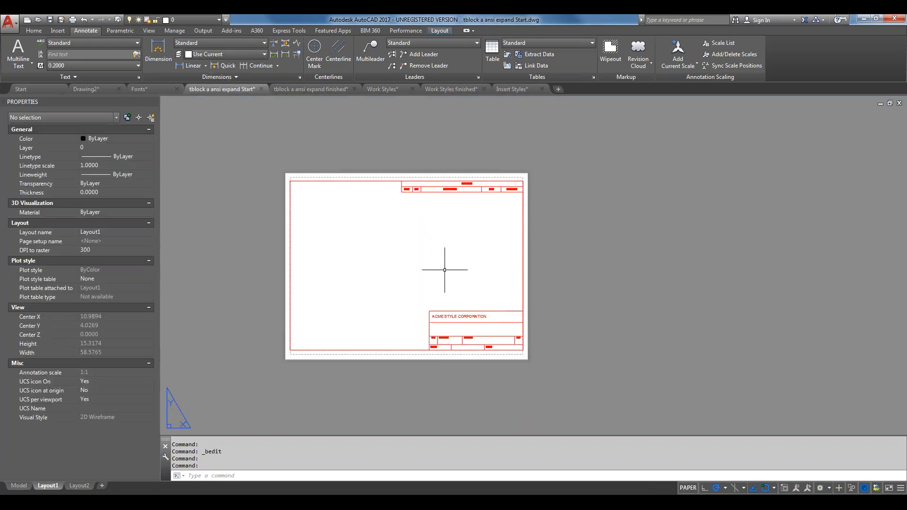
{"action": "scroll", "coordinate": [427, 178], "scroll_direction": "up", "scroll_amount": 4}
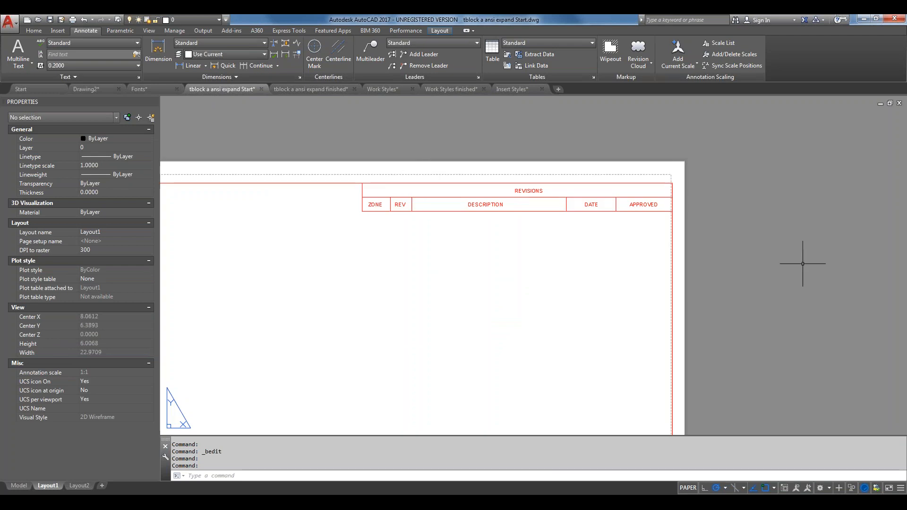
{"action": "scroll", "coordinate": [604, 231], "scroll_direction": "up", "scroll_amount": 2}
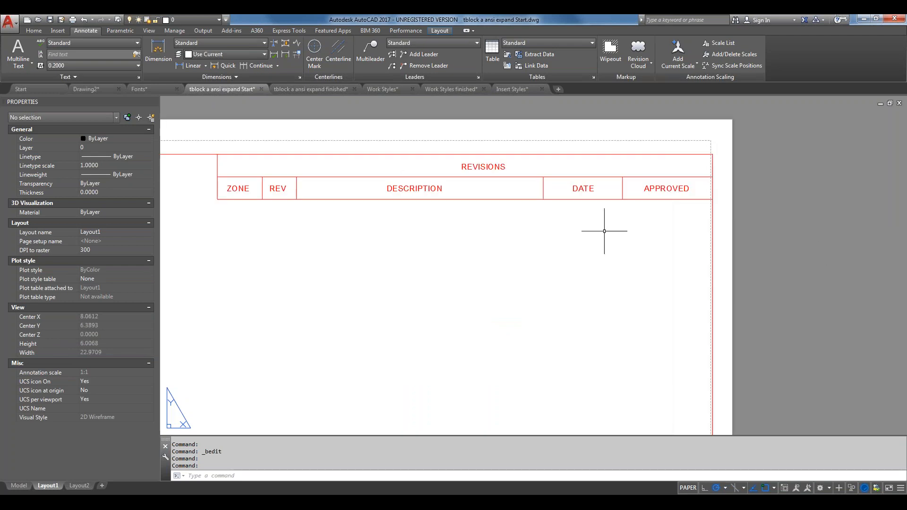
{"action": "middle_click_drag", "start_coordinate": [436, 183], "coordinate": [516, 186]}
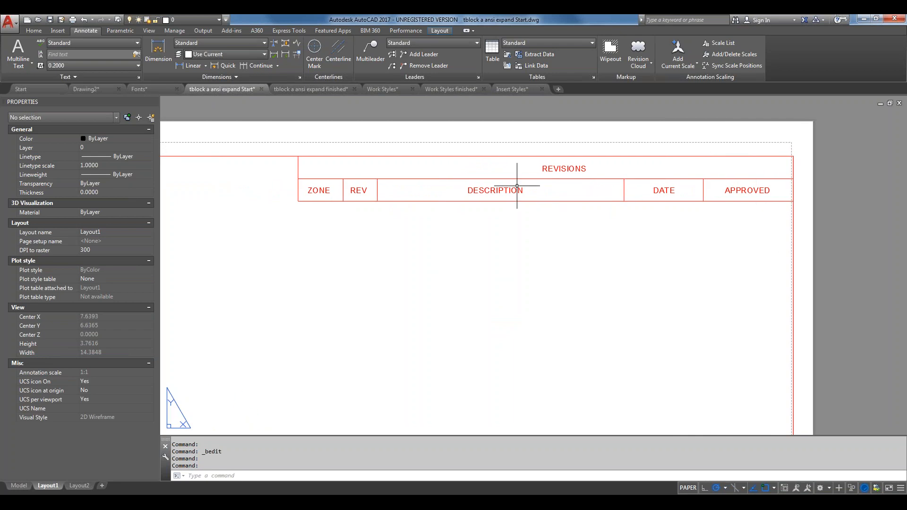
{"action": "scroll", "coordinate": [565, 178], "scroll_direction": "up", "scroll_amount": 6}
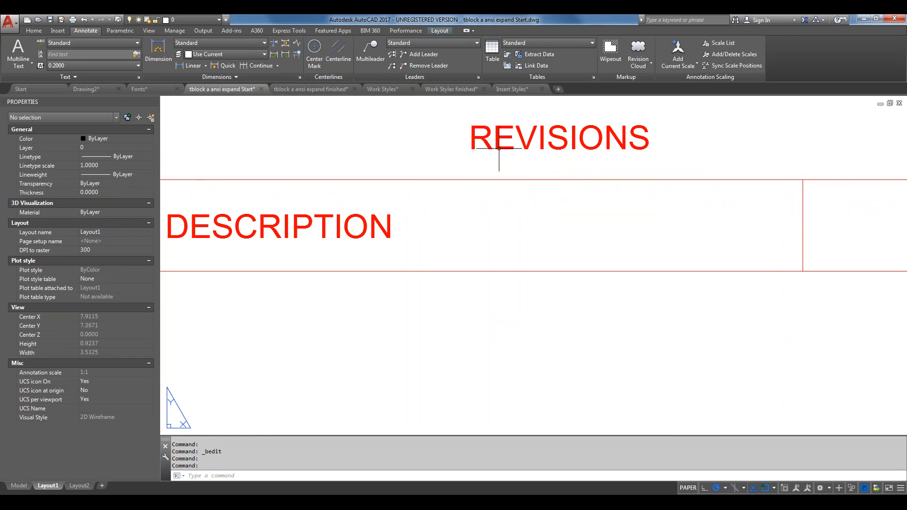
{"action": "scroll", "coordinate": [499, 148], "scroll_direction": "down", "scroll_amount": 8}
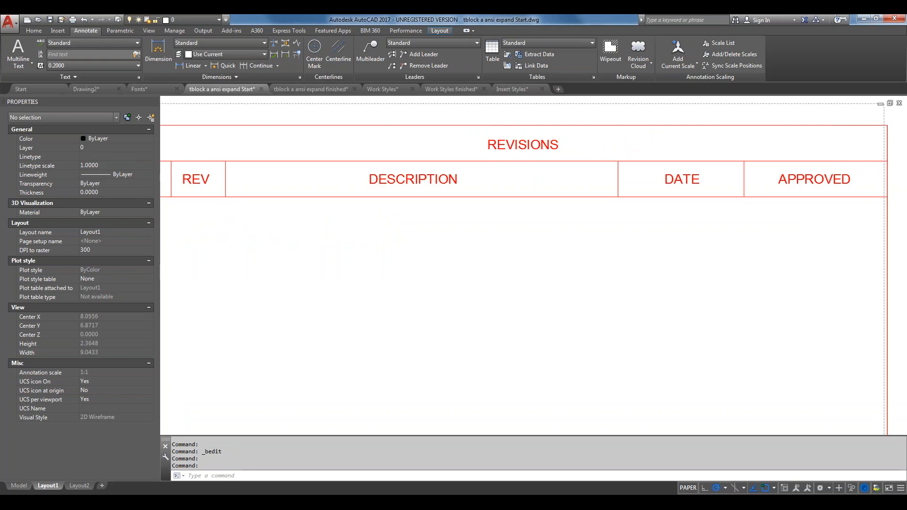
{"action": "middle_click_drag", "start_coordinate": [516, 247], "coordinate": [522, 206]}
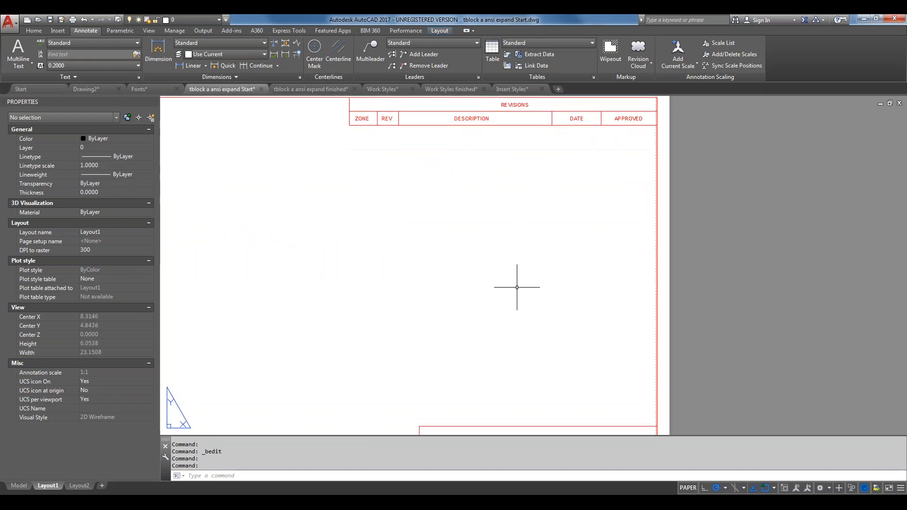
{"action": "middle_click_drag", "start_coordinate": [518, 284], "coordinate": [522, 176]}
{"action": "middle_click_drag", "start_coordinate": [526, 358], "coordinate": [464, 293]}
{"action": "scroll", "coordinate": [465, 293], "scroll_direction": "up", "scroll_amount": 6}
{"action": "scroll", "coordinate": [466, 289], "scroll_direction": "down", "scroll_amount": 2}
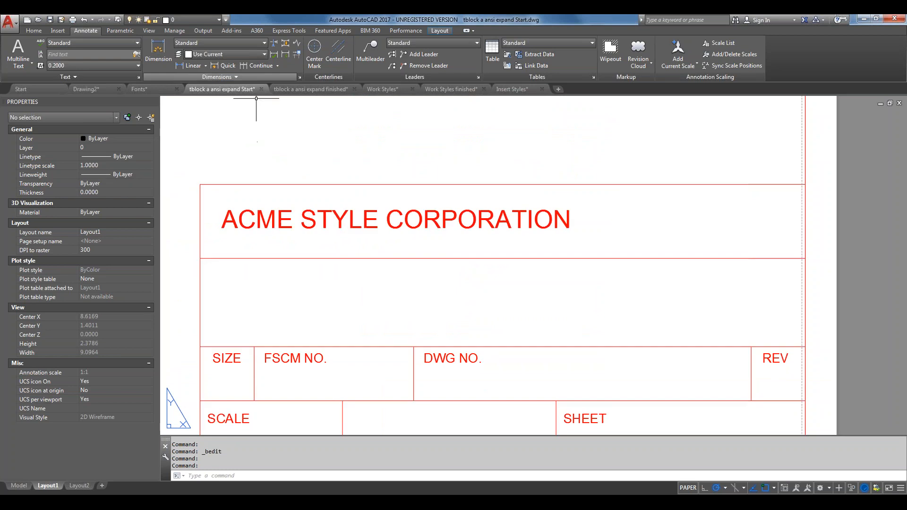
Check the dimension style list, then shift the title block toward the upper left
{"action": "left_click", "coordinate": [259, 44]}
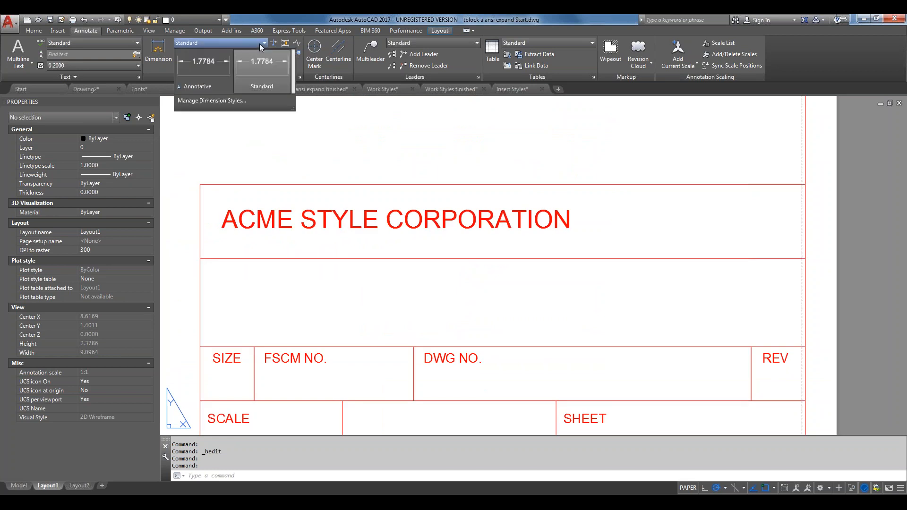
{"action": "left_click", "coordinate": [416, 271]}
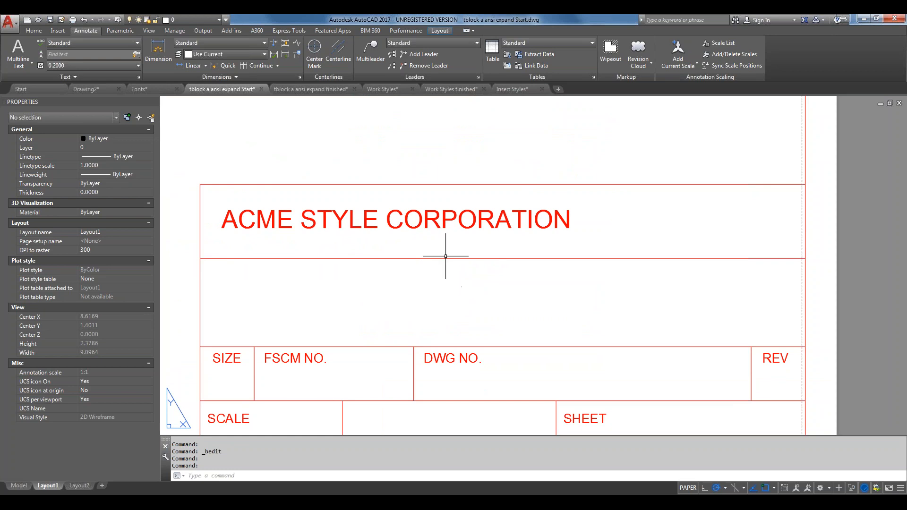
{"action": "mouse_move", "coordinate": [455, 258]}
{"action": "middle_click_drag", "start_coordinate": [688, 419], "coordinate": [639, 365]}
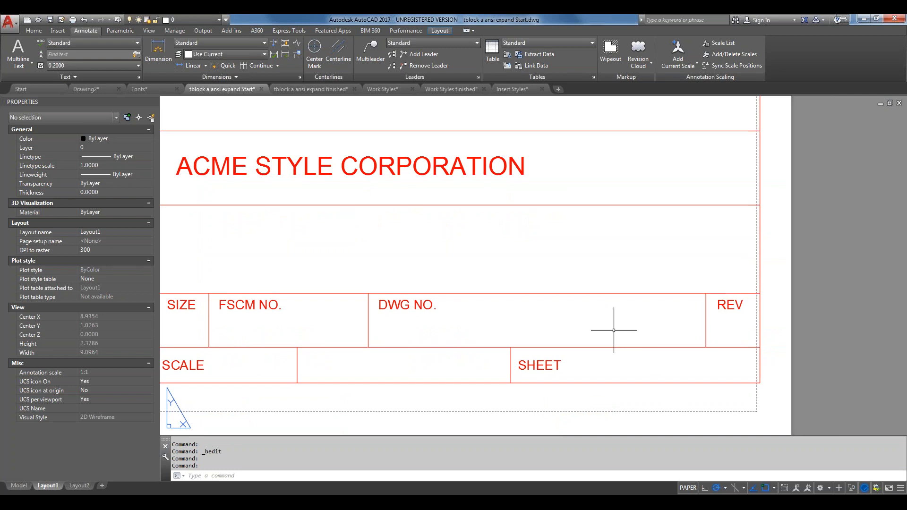
Switch to the tblock a ansi expand finished drawing and zoom into its ACME title block on Layout1
{"action": "left_click", "coordinate": [310, 90]}
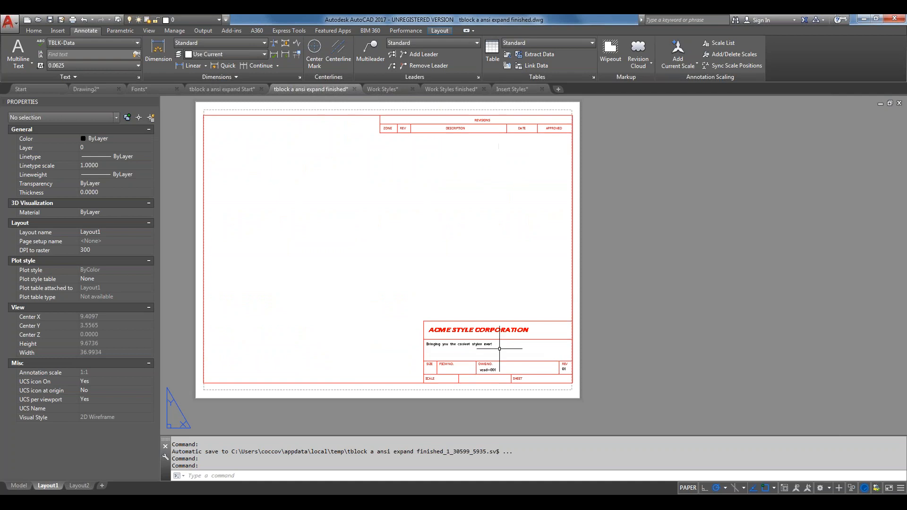
{"action": "scroll", "coordinate": [490, 353], "scroll_direction": "up", "scroll_amount": 5}
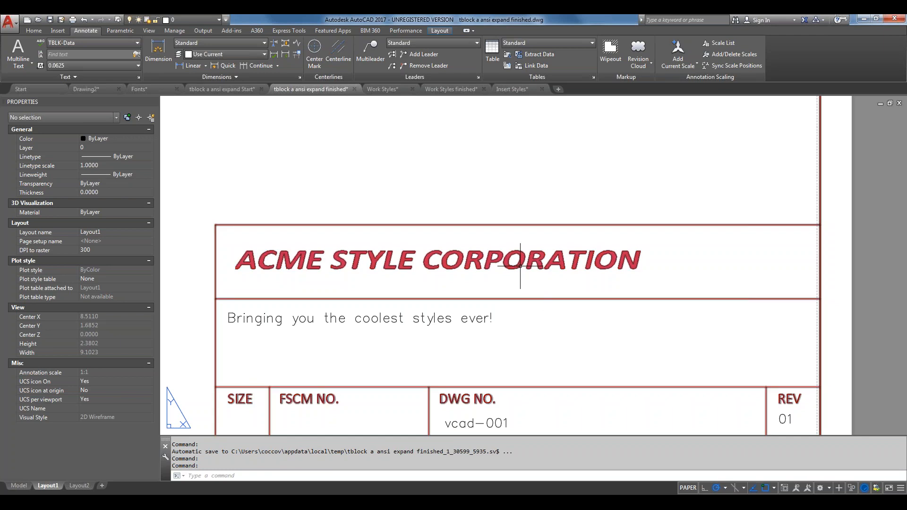
{"action": "mouse_move", "coordinate": [520, 266]}
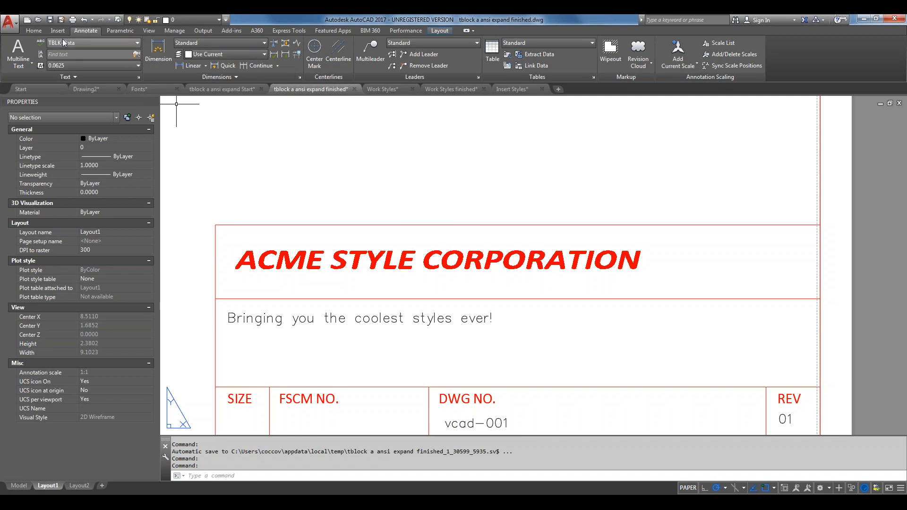
Open Manage Text Styles from the Annotate text style list to see TBLK-Data's simplex.shx font
{"action": "left_click", "coordinate": [138, 44]}
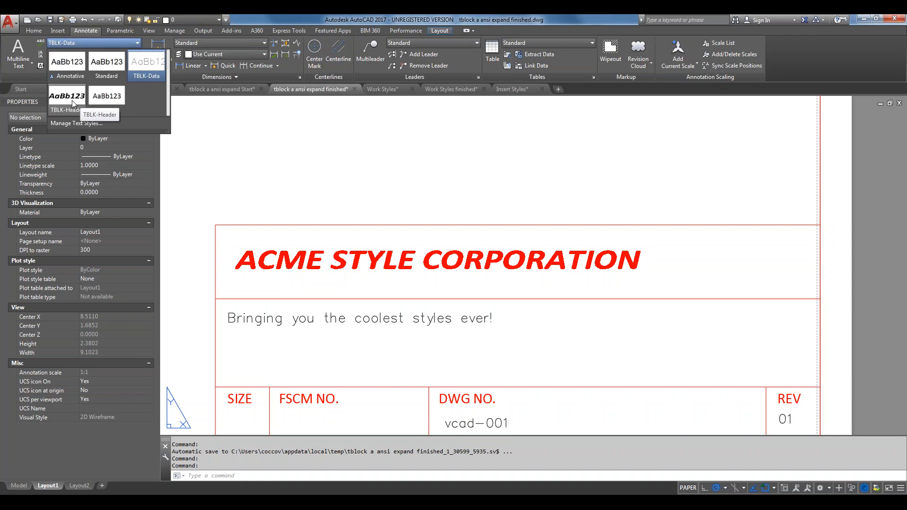
{"action": "left_click", "coordinate": [90, 126]}
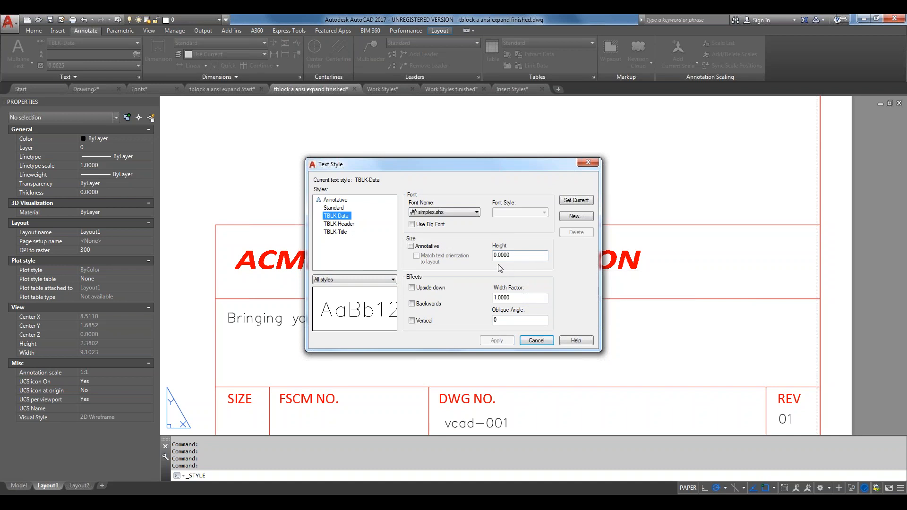
Compare TBLK-Header (Calibri Bold Italic, width 1.25) with TBLK-Title (Calibri Regular, width 1.0)
{"action": "left_click", "coordinate": [344, 223]}
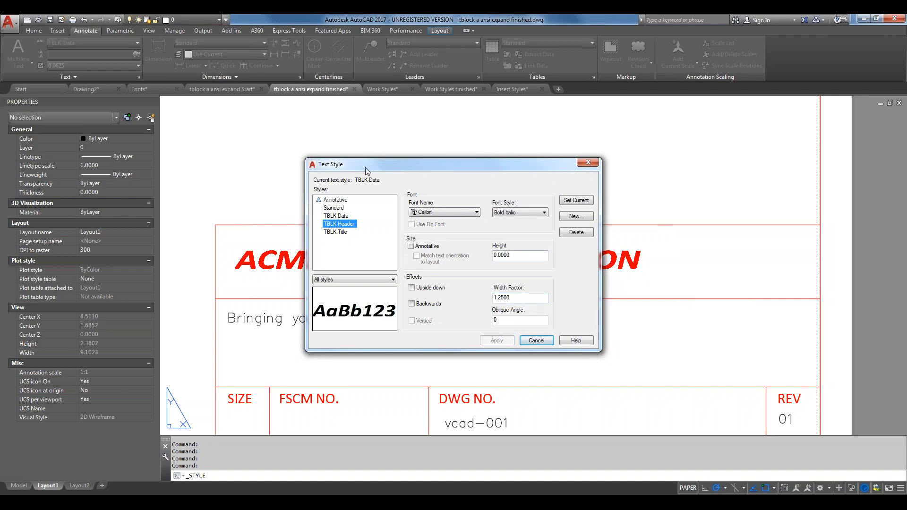
{"action": "left_click_drag", "start_coordinate": [366, 166], "coordinate": [675, 213]}
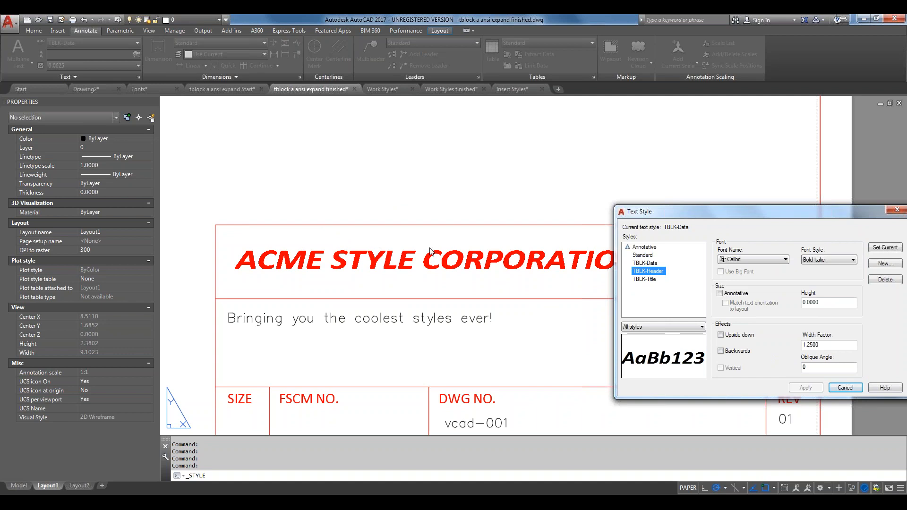
{"action": "left_click_drag", "start_coordinate": [832, 213], "coordinate": [478, 141]}
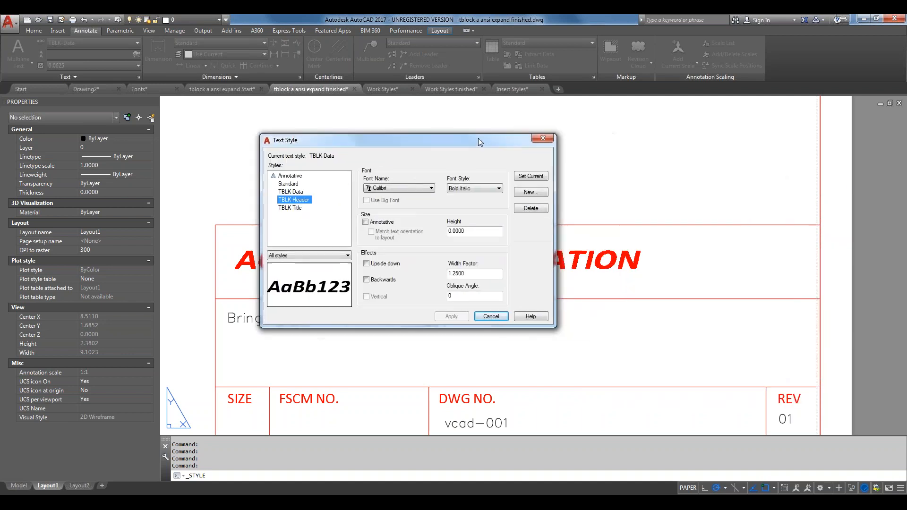
{"action": "left_click", "coordinate": [285, 208]}
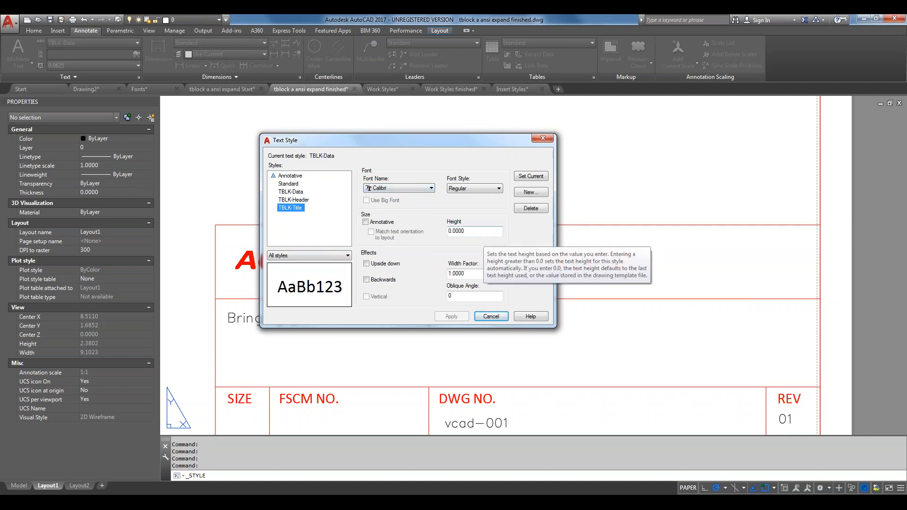
Cancel the Text Style dialog and zoom out to show the whole ACME title block sheet
{"action": "left_click", "coordinate": [492, 317]}
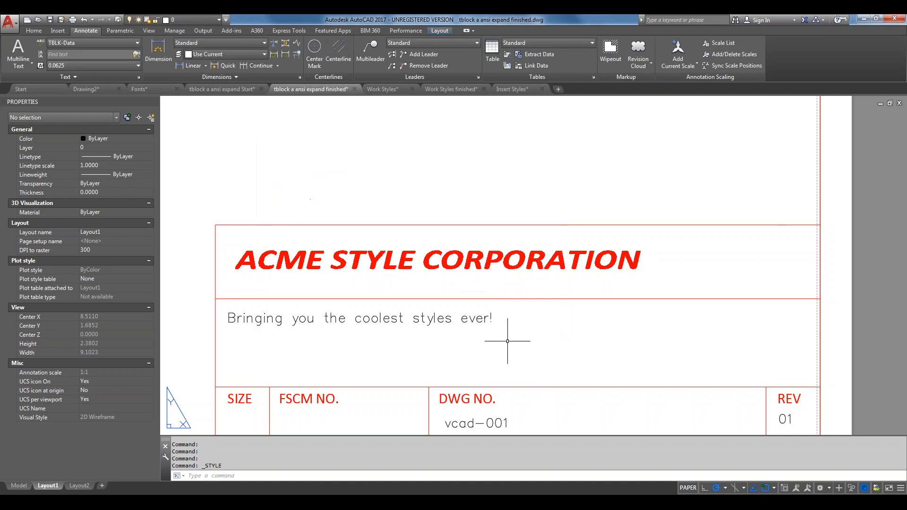
{"action": "scroll", "coordinate": [507, 341], "scroll_direction": "down", "scroll_amount": 5}
{"action": "middle_click_drag", "start_coordinate": [508, 339], "coordinate": [569, 350]}
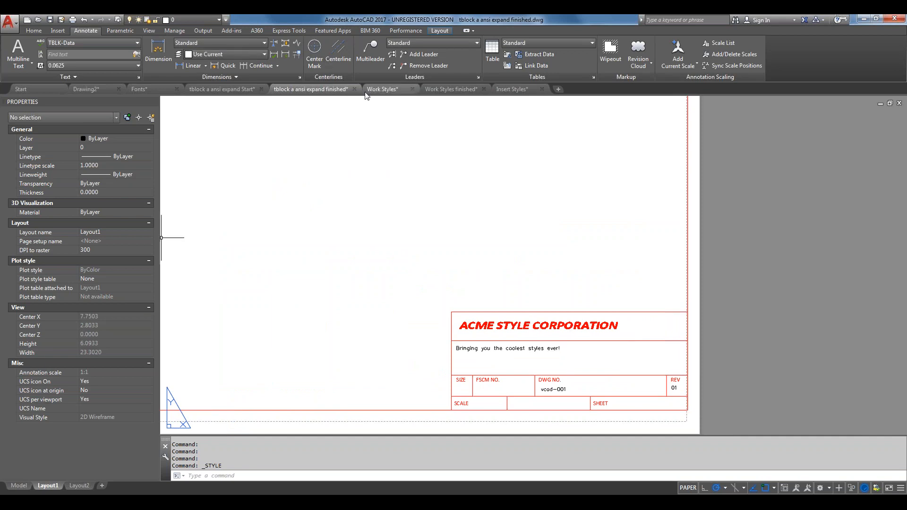
{"action": "mouse_move", "coordinate": [380, 90]}
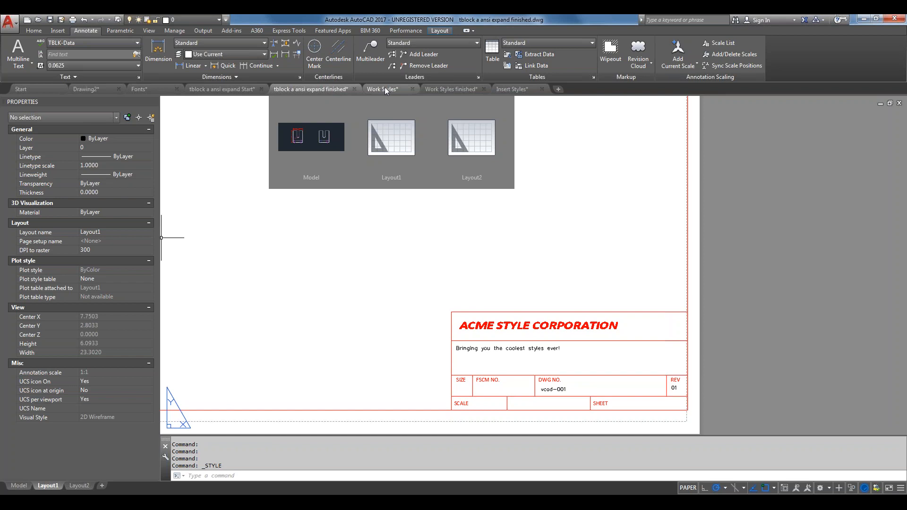
In Work Styles, select the 6.0000 dimension to confirm it uses Standard style on layer dims
{"action": "left_click", "coordinate": [385, 88]}
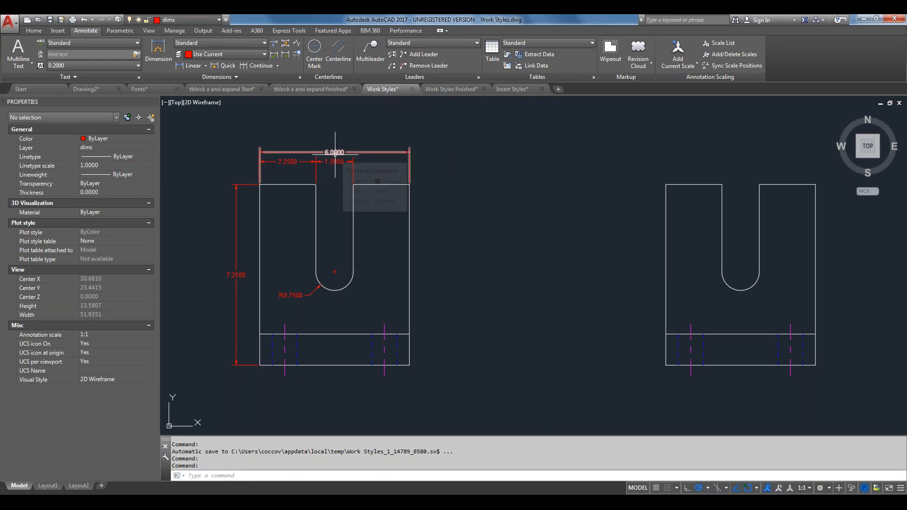
{"action": "scroll", "coordinate": [335, 154], "scroll_direction": "up", "scroll_amount": 5}
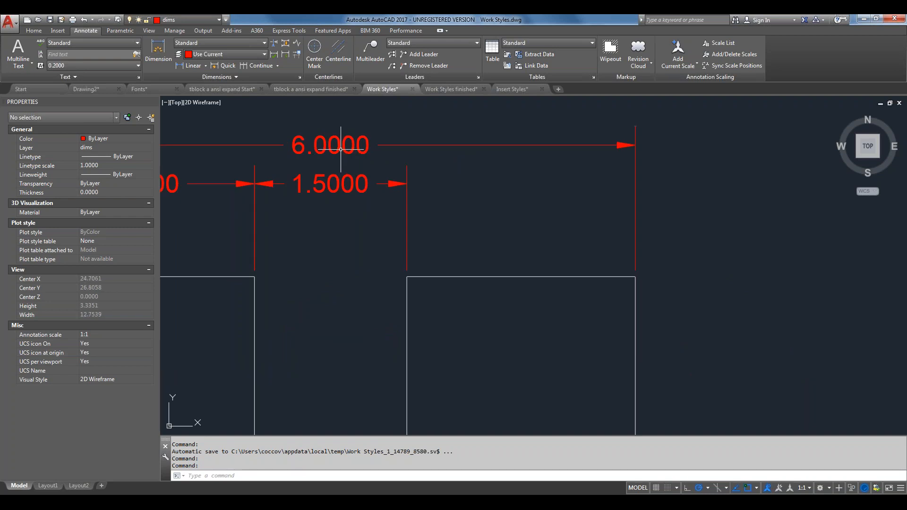
{"action": "left_click", "coordinate": [301, 137]}
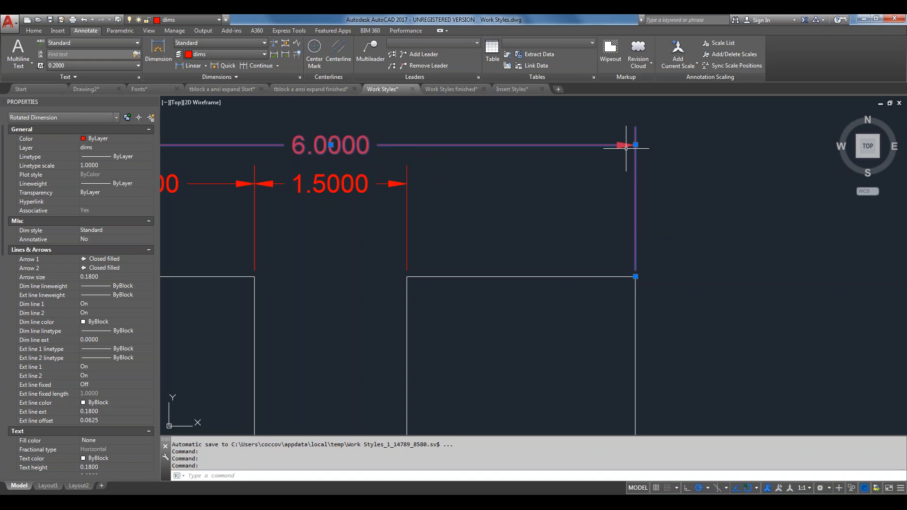
Zoom out to the whole U-shaped part, then switch to the Work Styles finished drawing
{"action": "scroll", "coordinate": [558, 195], "scroll_direction": "down", "scroll_amount": 4}
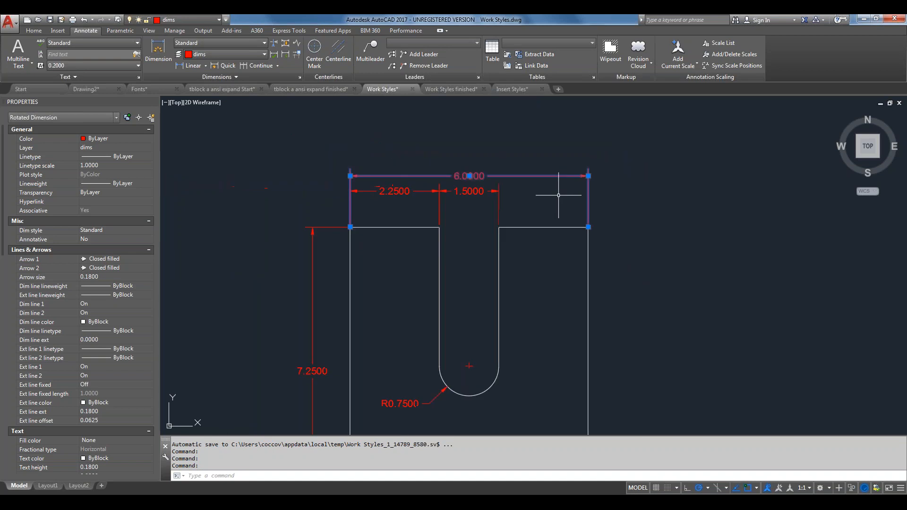
{"action": "middle_click_drag", "start_coordinate": [580, 263], "coordinate": [562, 223]}
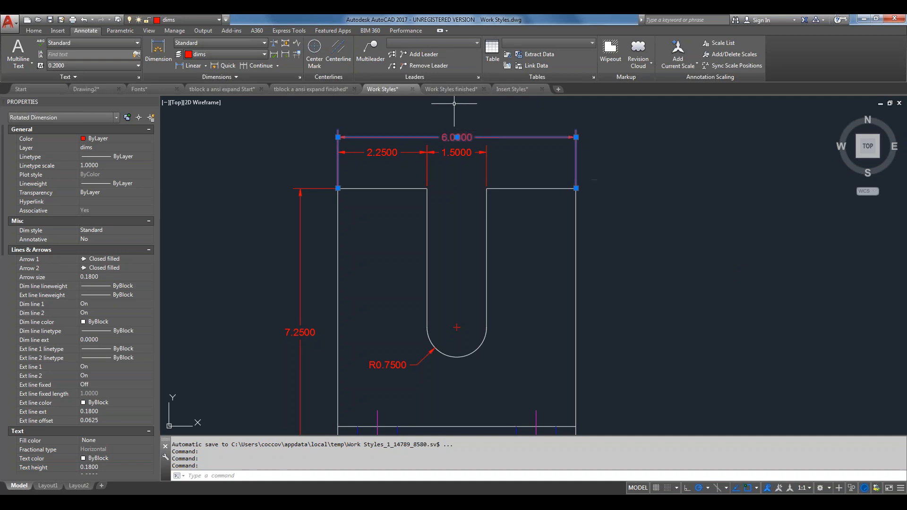
{"action": "mouse_move", "coordinate": [448, 93]}
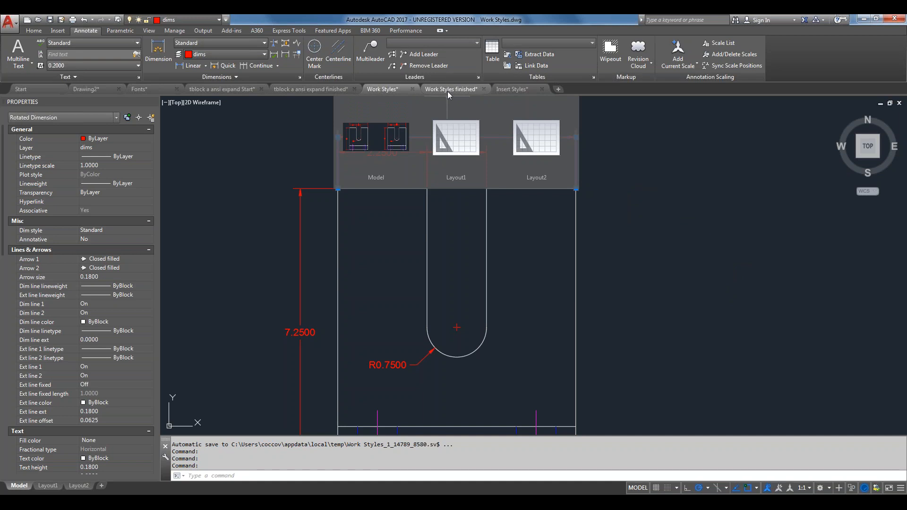
{"action": "left_click", "coordinate": [447, 90]}
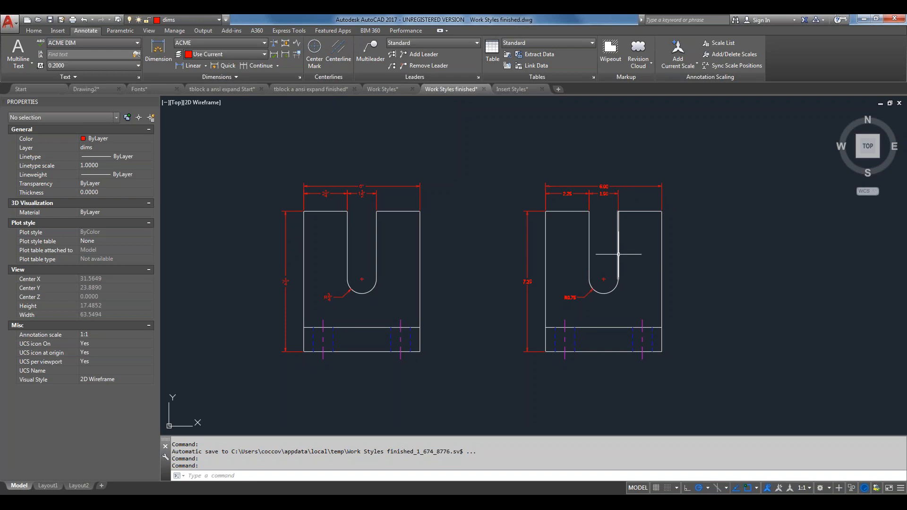
Zoom in on the left part's 6", 2 1/4", 1 1/2" dimensions, then pan to the right part's 6.00, 2.25, 1.50
{"action": "mouse_move", "coordinate": [619, 253]}
{"action": "scroll", "coordinate": [453, 209], "scroll_direction": "up", "scroll_amount": 4}
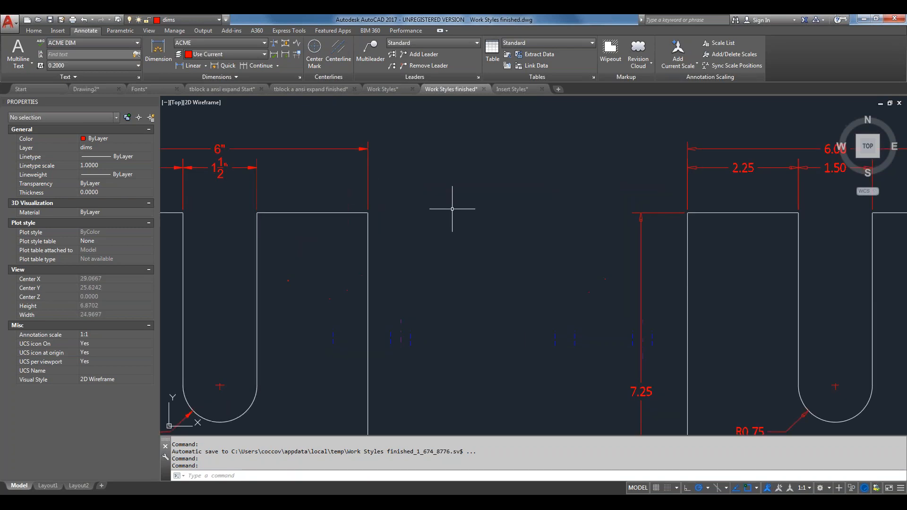
{"action": "middle_click_drag", "start_coordinate": [439, 206], "coordinate": [626, 234]}
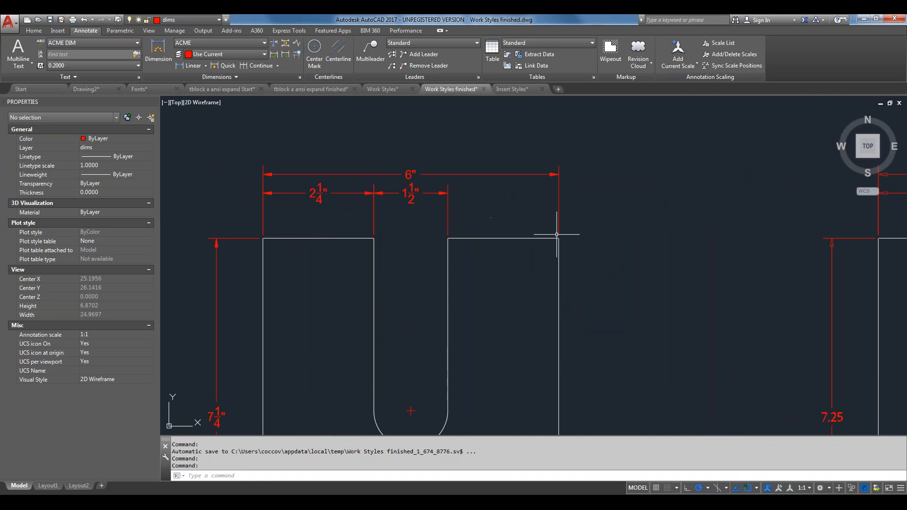
{"action": "mouse_move", "coordinate": [668, 269]}
{"action": "middle_mouse_down"}
{"action": "mouse_move", "coordinate": [593, 257]}
{"action": "mouse_move", "coordinate": [319, 257]}
{"action": "middle_mouse_up"}
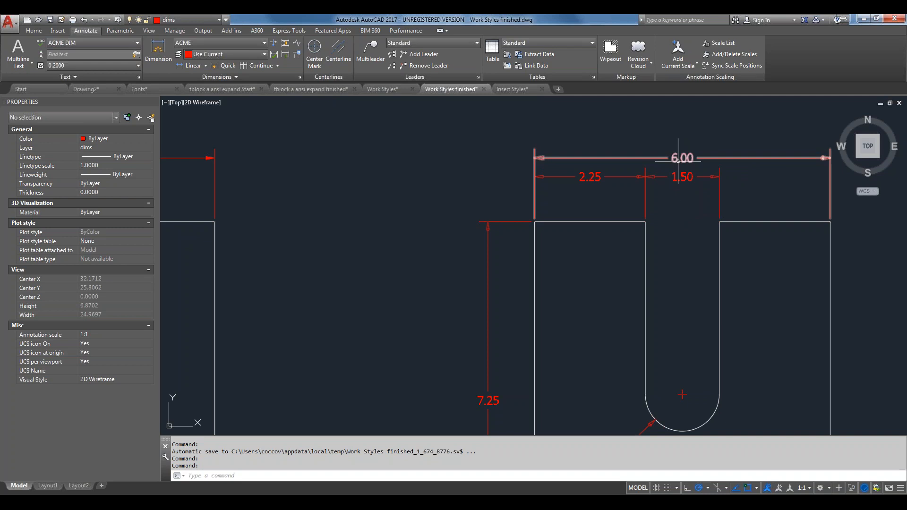
{"action": "scroll", "coordinate": [679, 161], "scroll_direction": "up", "scroll_amount": 4}
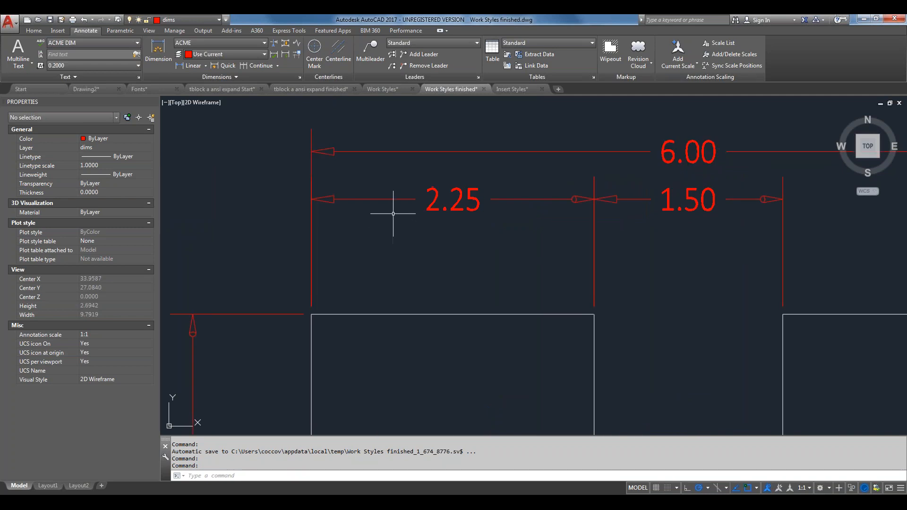
{"action": "scroll", "coordinate": [392, 207], "scroll_direction": "down", "scroll_amount": 4}
{"action": "mouse_move", "coordinate": [365, 220]}
{"action": "middle_mouse_down"}
{"action": "mouse_move", "coordinate": [753, 243]}
{"action": "mouse_move", "coordinate": [714, 233]}
{"action": "middle_mouse_up"}
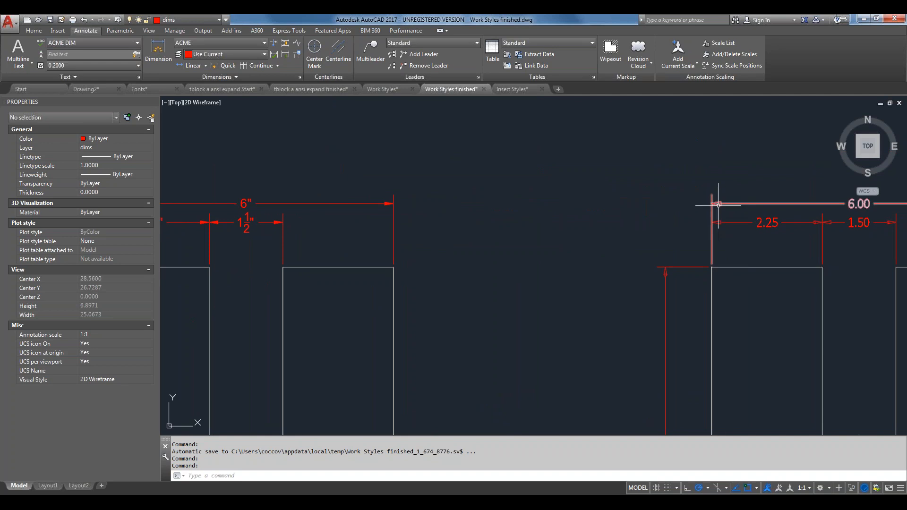
{"action": "scroll", "coordinate": [717, 207], "scroll_direction": "up", "scroll_amount": 4}
{"action": "scroll", "coordinate": [717, 206], "scroll_direction": "up", "scroll_amount": 4}
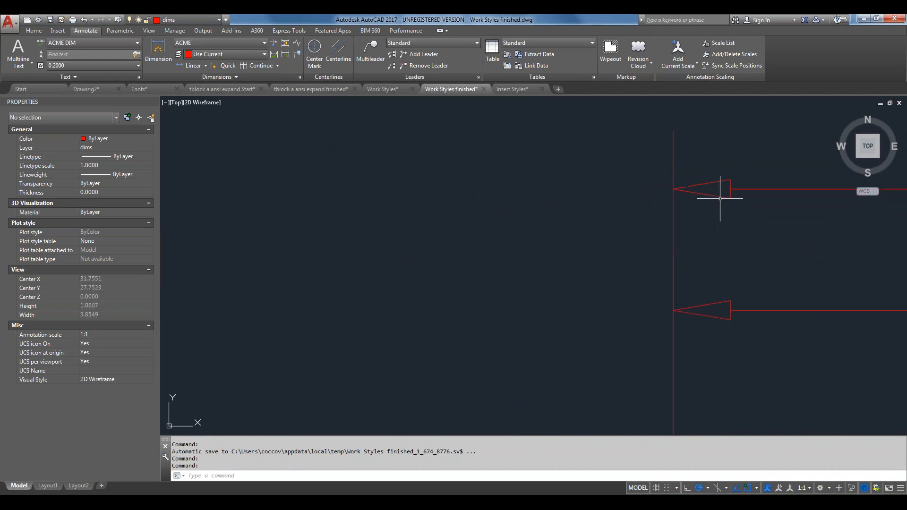
{"action": "mouse_move", "coordinate": [718, 196]}
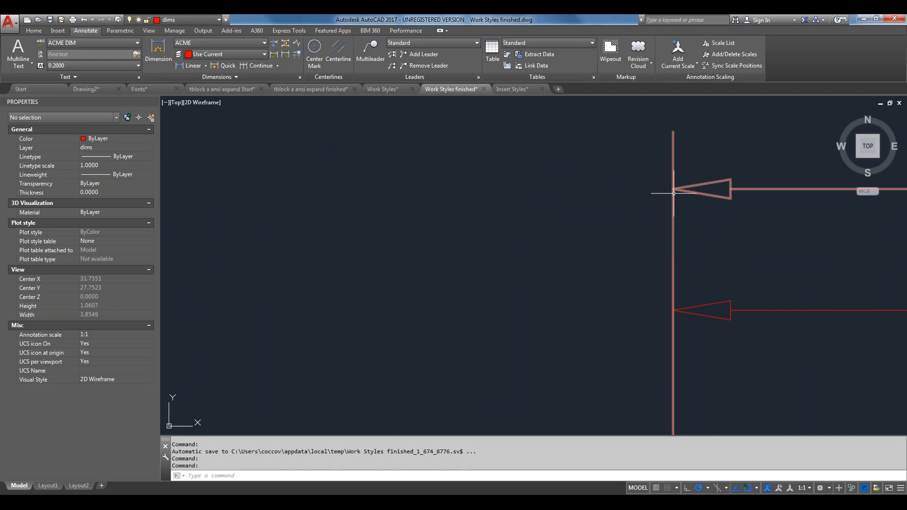
{"action": "scroll", "coordinate": [334, 142], "scroll_direction": "down", "scroll_amount": 6}
{"action": "mouse_move", "coordinate": [411, 198]}
{"action": "middle_mouse_down"}
{"action": "mouse_move", "coordinate": [419, 204]}
{"action": "mouse_move", "coordinate": [352, 195]}
{"action": "middle_mouse_up"}
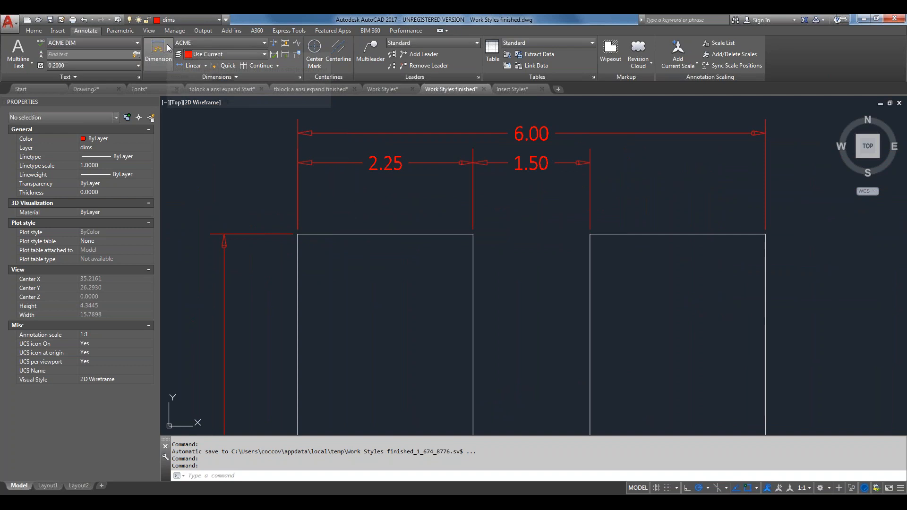
Expand the Dimensions panel and drop down the style list showing ACME, Annotative and Standard
{"action": "left_click", "coordinate": [232, 78]}
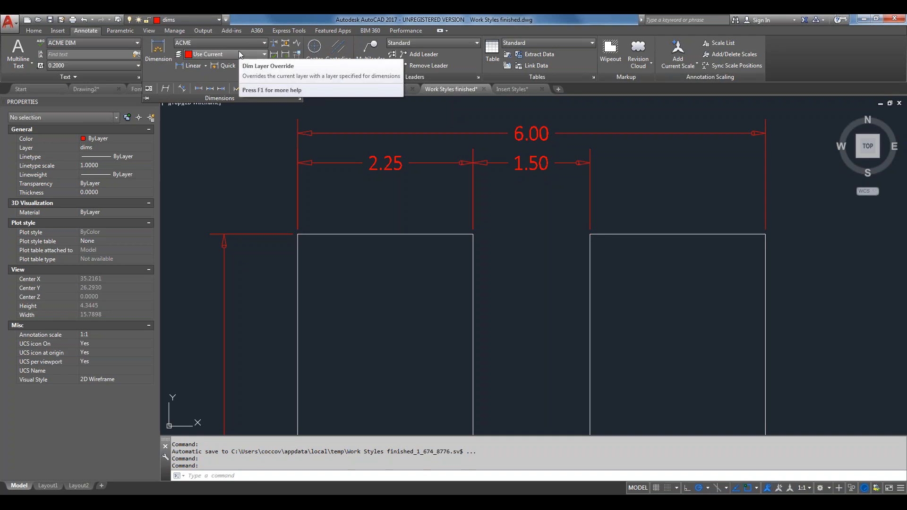
{"action": "left_click", "coordinate": [262, 47]}
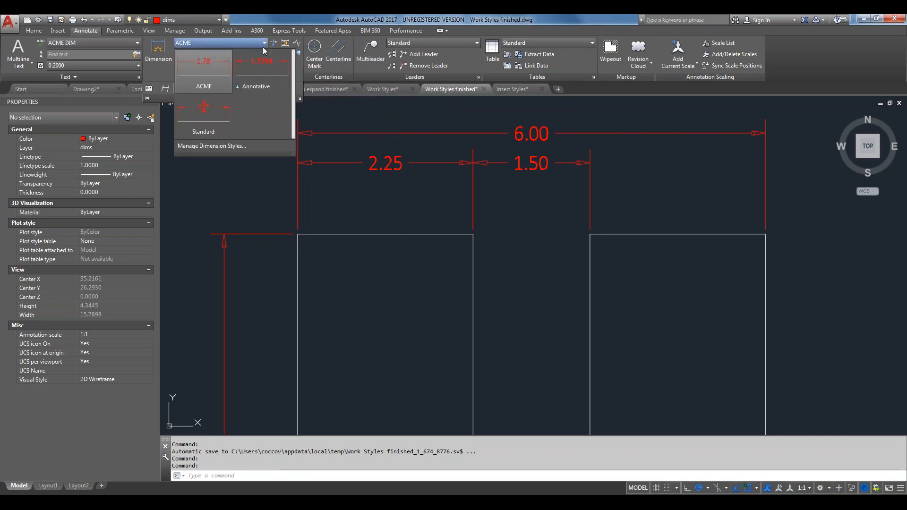
Open the Dimension Style Manager, preview the Standard style, then close it
{"action": "left_click", "coordinate": [233, 146]}
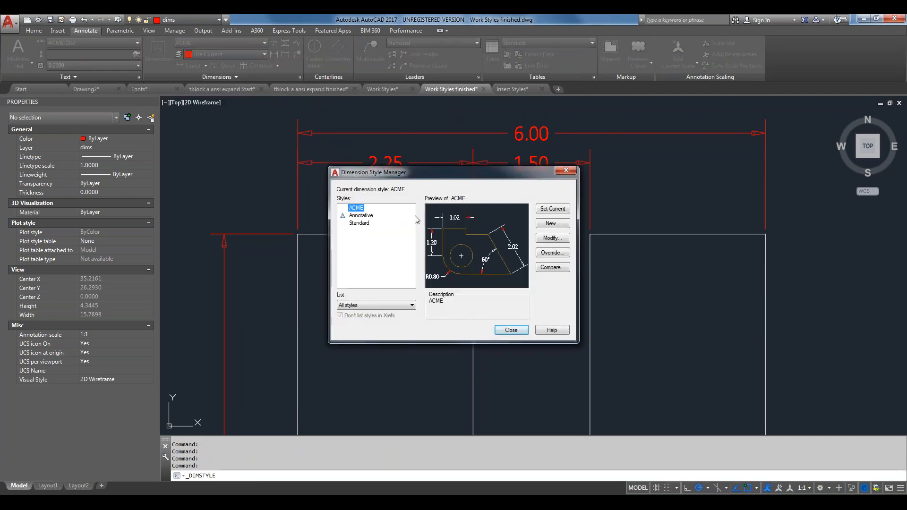
{"action": "left_click", "coordinate": [367, 226]}
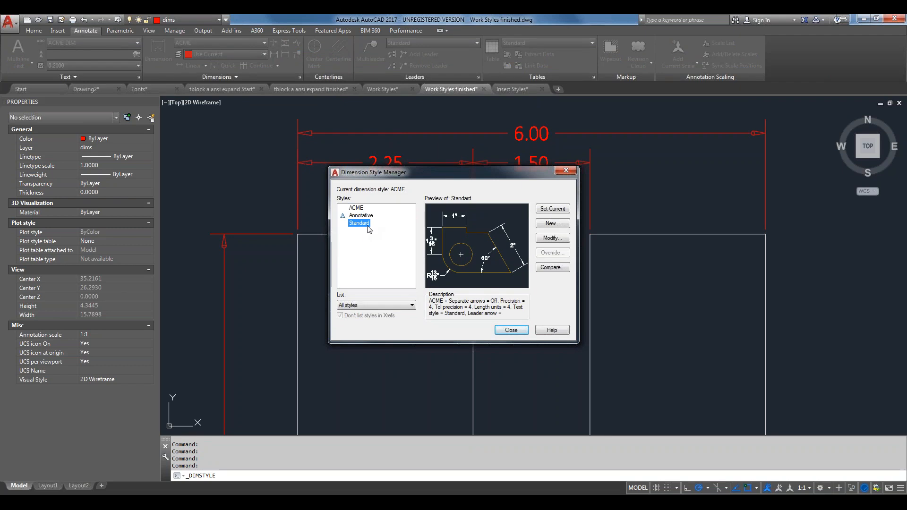
{"action": "left_click", "coordinate": [361, 223]}
{"action": "left_click", "coordinate": [511, 329]}
Pan to the fraction-dimensioned part, reopen the manager with D, select Standard and move the dialog aside
{"action": "middle_click_drag", "start_coordinate": [329, 291], "coordinate": [905, 357]}
{"action": "middle_click_drag", "start_coordinate": [437, 336], "coordinate": [822, 294]}
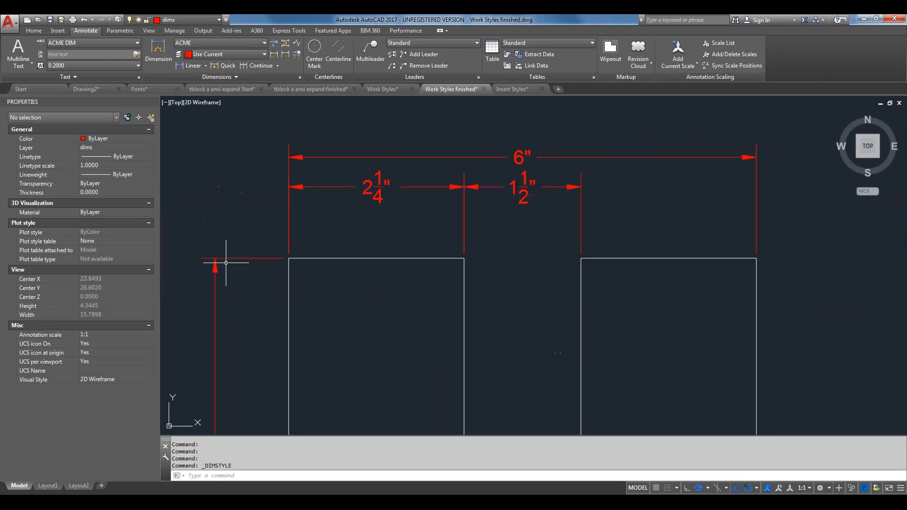
{"action": "type", "text": "d"}
{"action": "key", "text": "Return"}
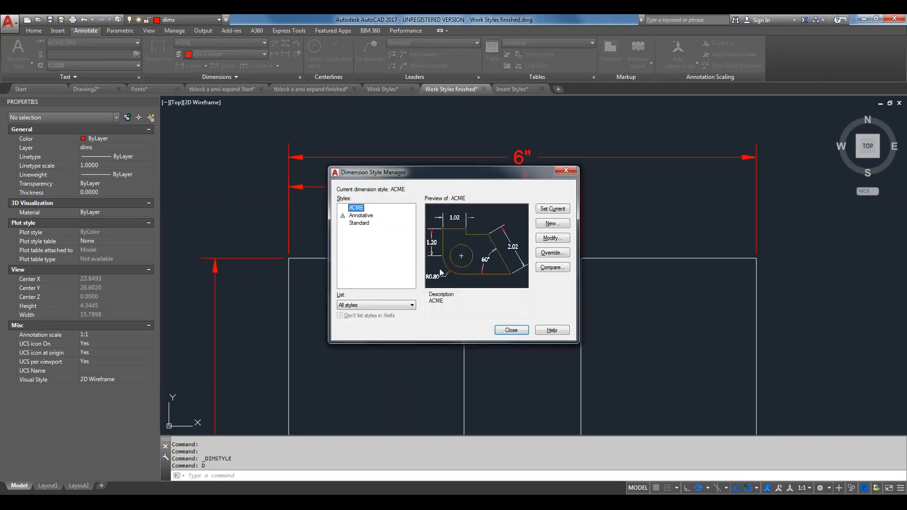
{"action": "left_click", "coordinate": [358, 223]}
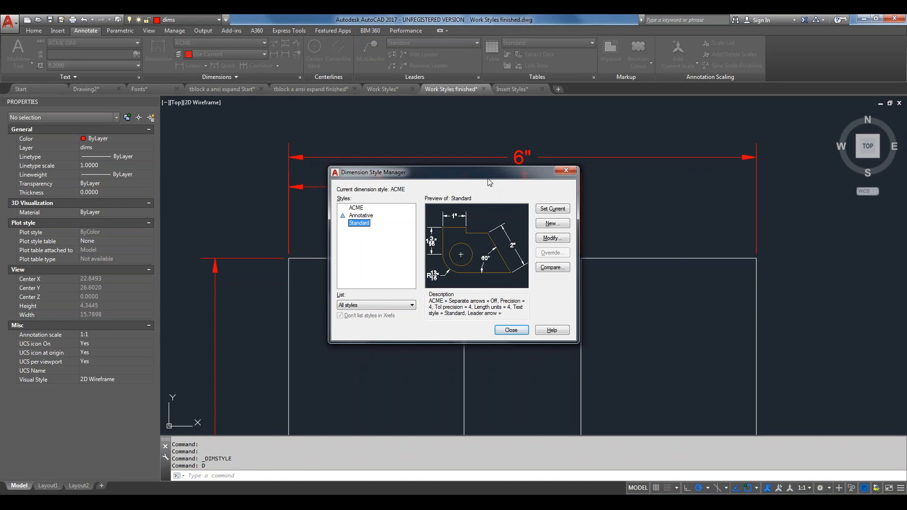
{"action": "left_click_drag", "start_coordinate": [489, 182], "coordinate": [516, 231]}
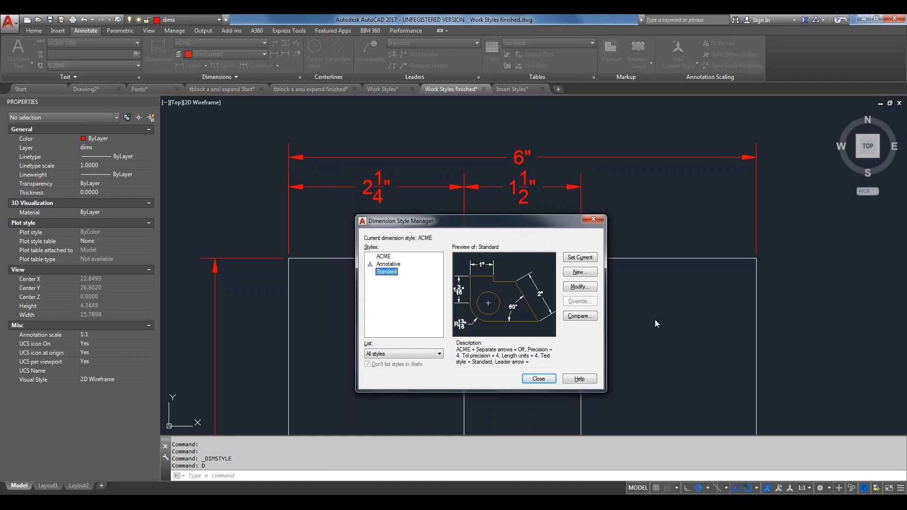
Modify the Standard style and review its Symbols and Arrows, Text and Primary Units settings
{"action": "left_click", "coordinate": [586, 290]}
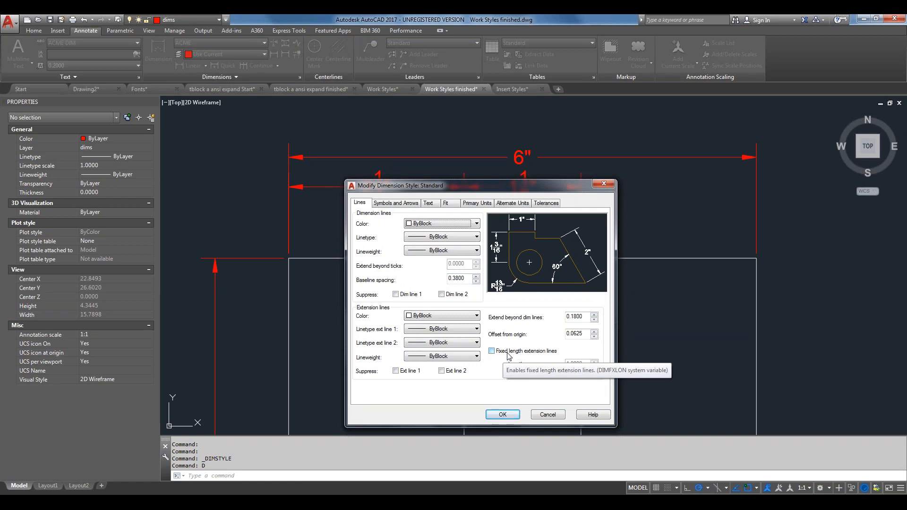
{"action": "left_click", "coordinate": [400, 203]}
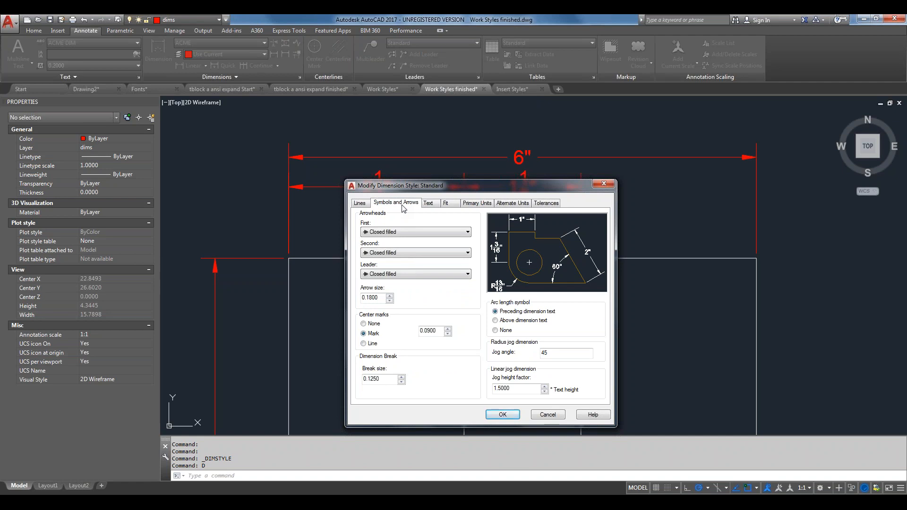
{"action": "left_click", "coordinate": [429, 205]}
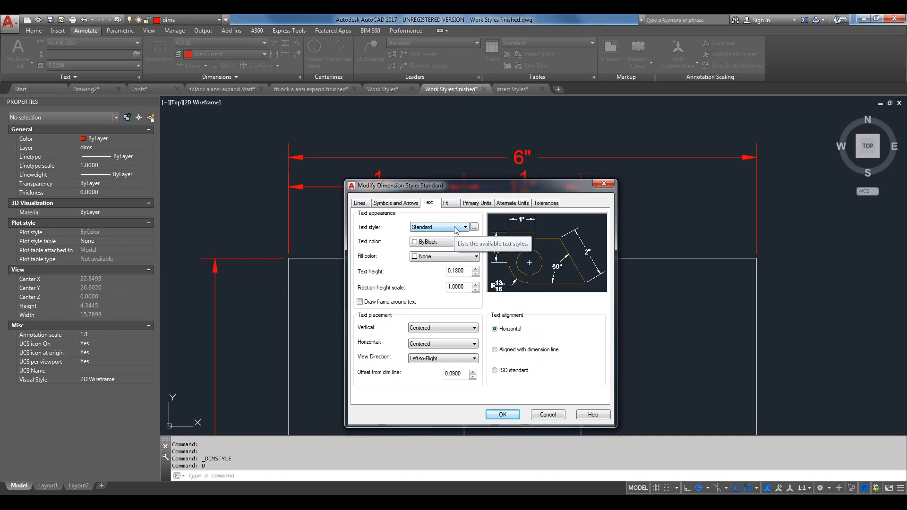
{"action": "left_click", "coordinate": [476, 204]}
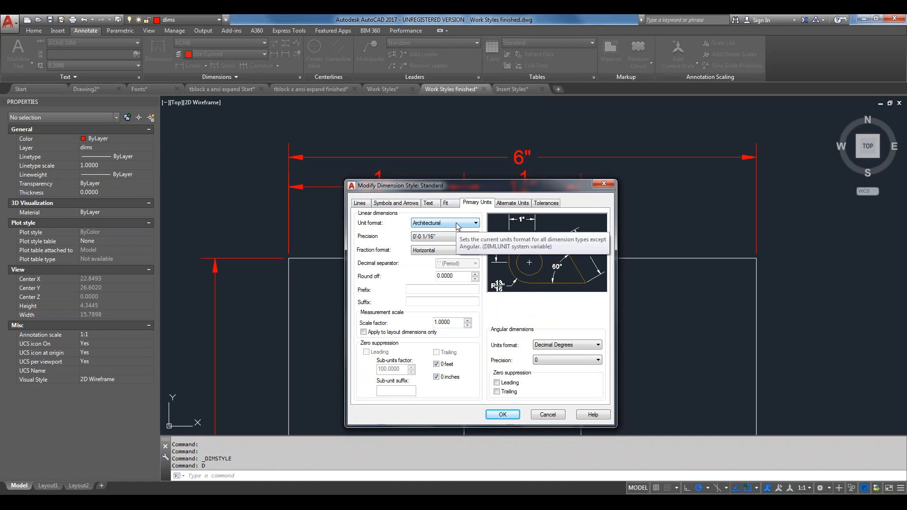
Set the Standard style's leader arrowhead to the user block vanilla and confirm the changes
{"action": "left_click", "coordinate": [392, 202]}
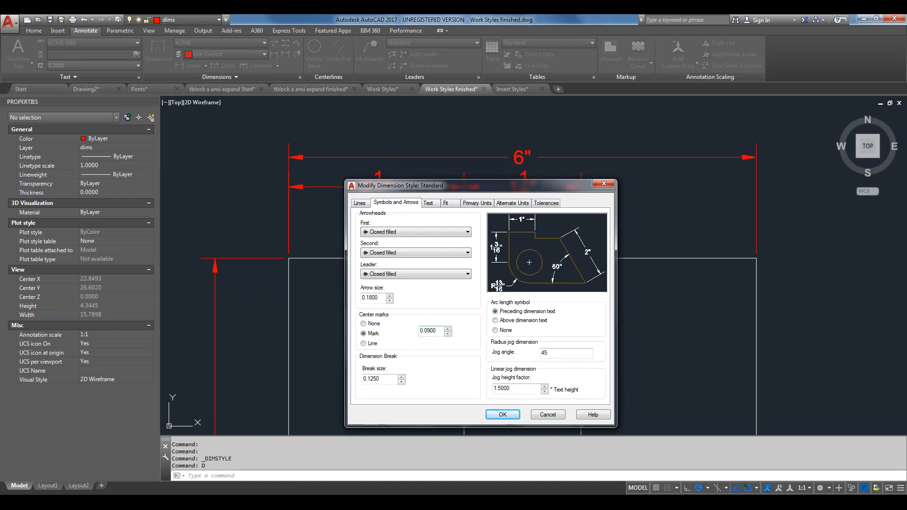
{"action": "left_click", "coordinate": [435, 277]}
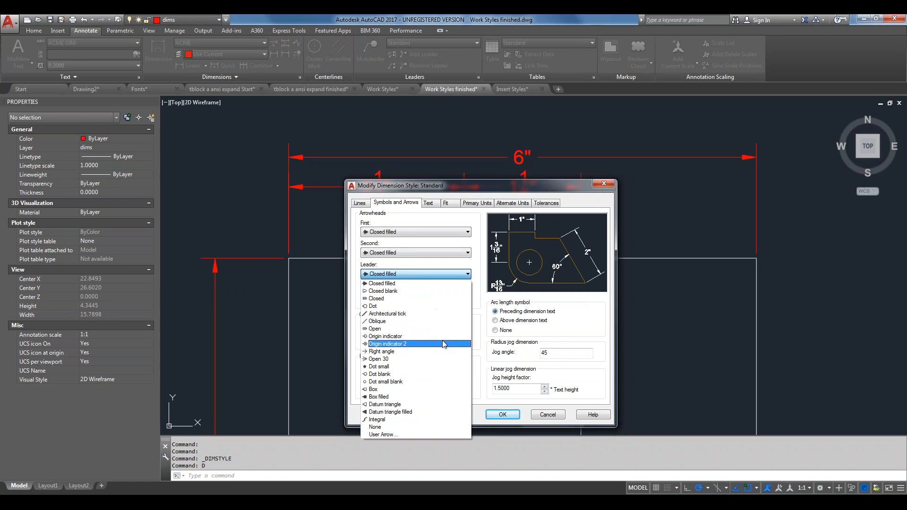
{"action": "left_click", "coordinate": [435, 434]}
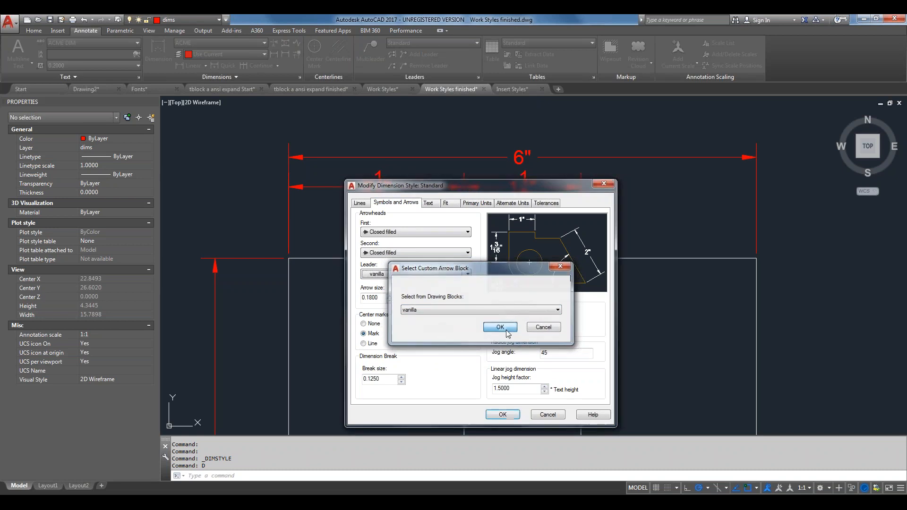
{"action": "left_click", "coordinate": [500, 328]}
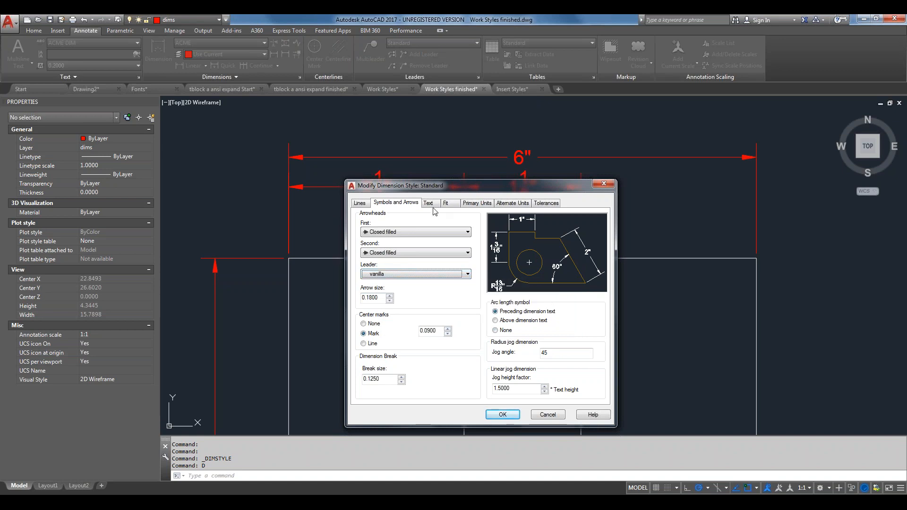
{"action": "left_click", "coordinate": [510, 415]}
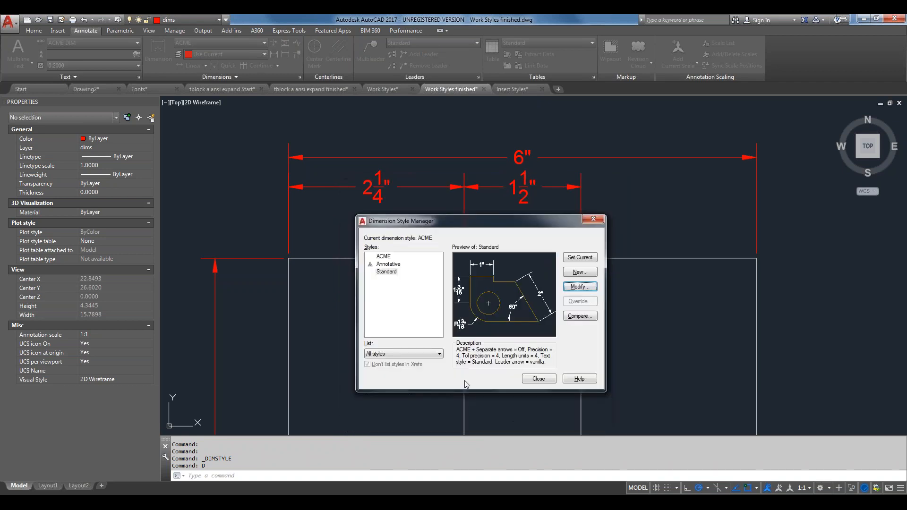
Set Standard as the current dimension style, then close the Dimension Style Manager
{"action": "left_click", "coordinate": [547, 380]}
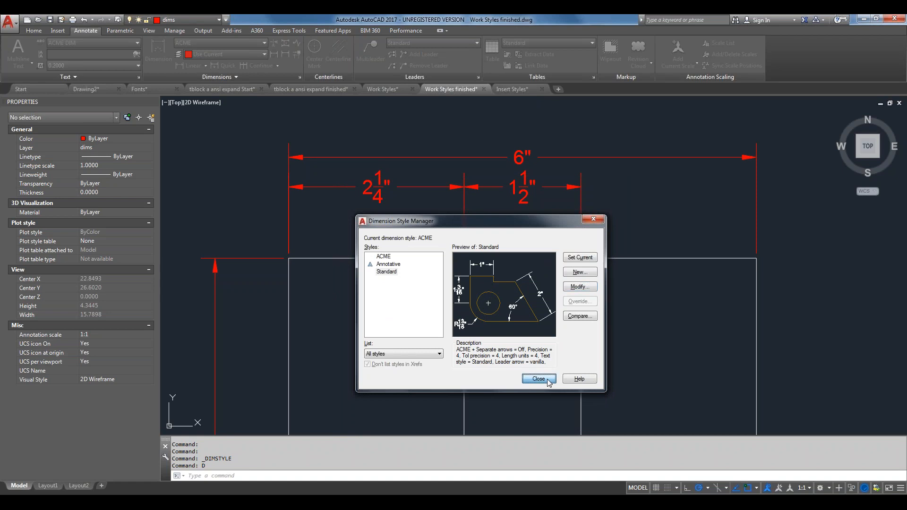
{"action": "left_click", "coordinate": [580, 257]}
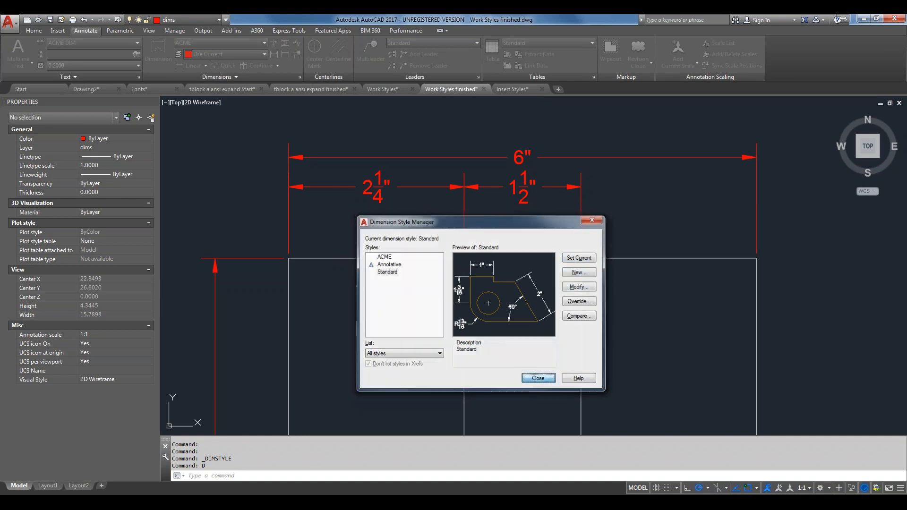
{"action": "left_click", "coordinate": [552, 381]}
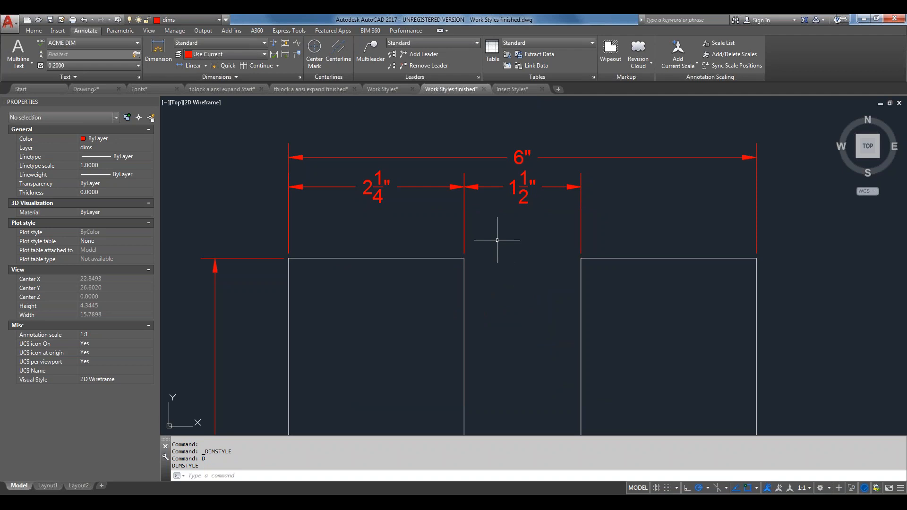
Select the 2¼" dimension on the U-shaped part and view its options without changes
{"action": "scroll", "coordinate": [601, 175], "scroll_direction": "down", "scroll_amount": 1}
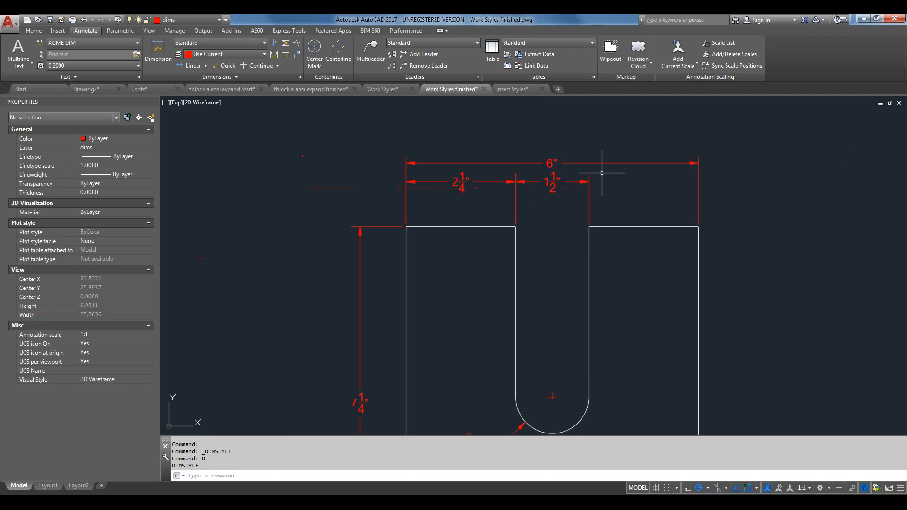
{"action": "middle_click_drag", "start_coordinate": [633, 242], "coordinate": [467, 188]}
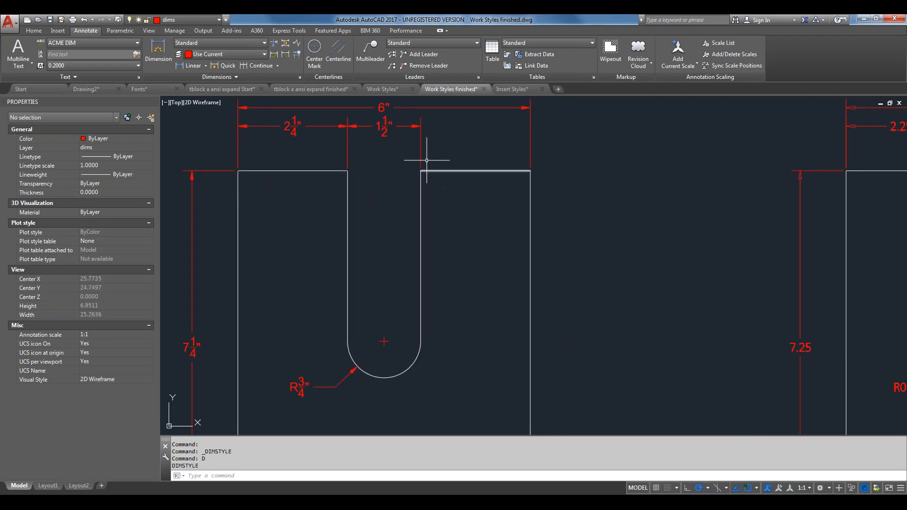
{"action": "left_click", "coordinate": [311, 126]}
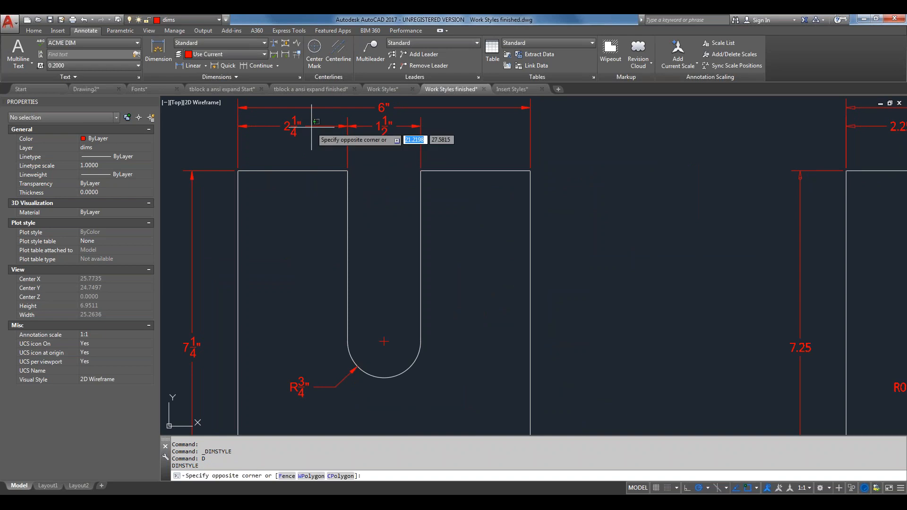
{"action": "left_click", "coordinate": [293, 130]}
{"action": "right_click", "coordinate": [308, 124]}
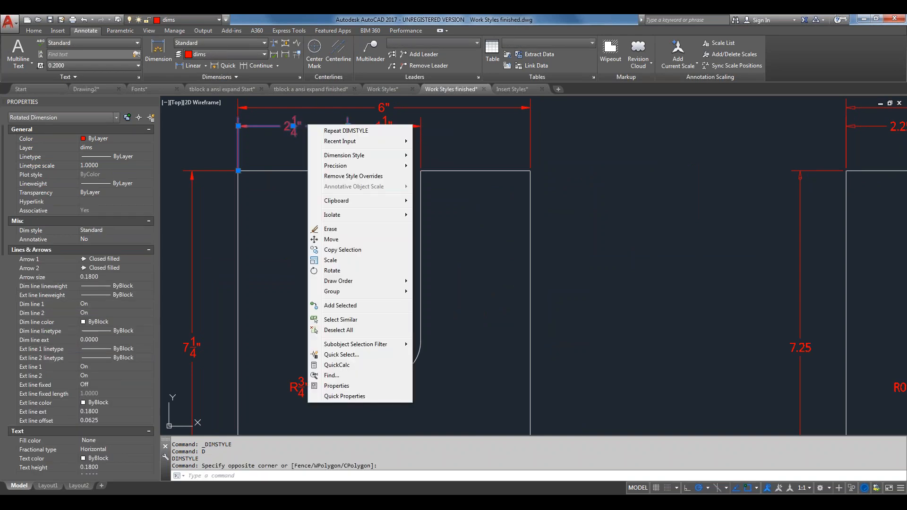
{"action": "mouse_move", "coordinate": [337, 157]}
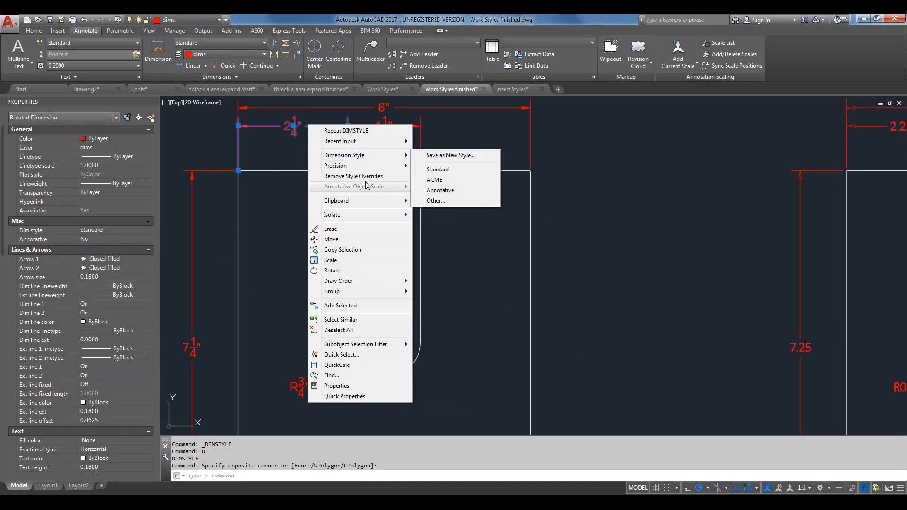
{"action": "left_click", "coordinate": [717, 305]}
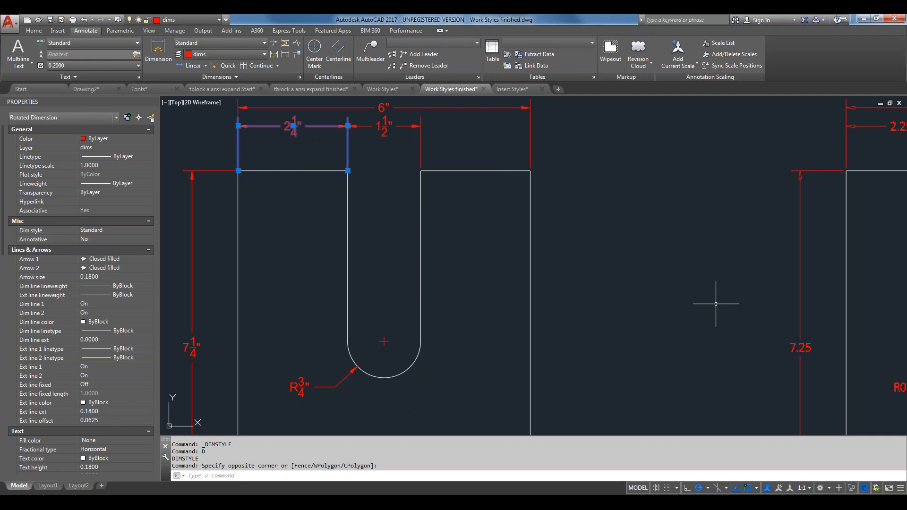
Start a dimension command, then cancel it
{"action": "type", "text": "dimup"}
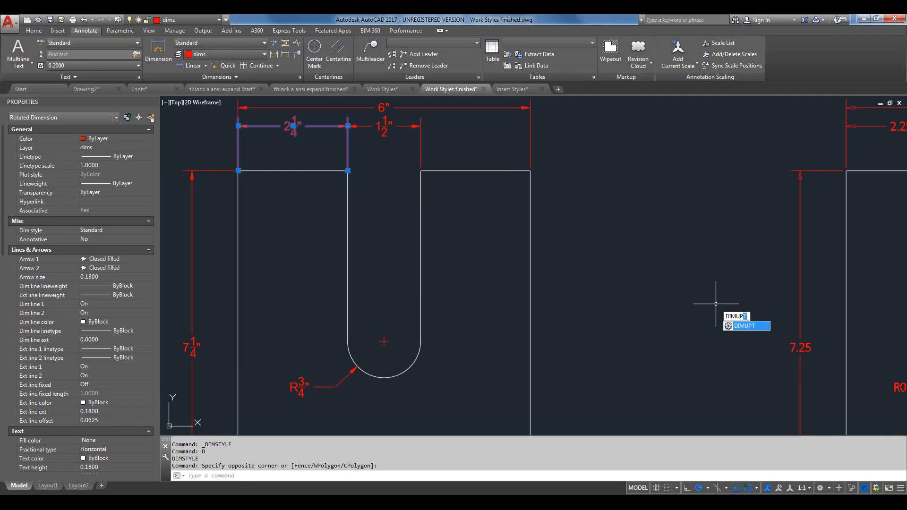
{"action": "key", "text": "BackSpace"}
{"action": "key", "text": "Return"}
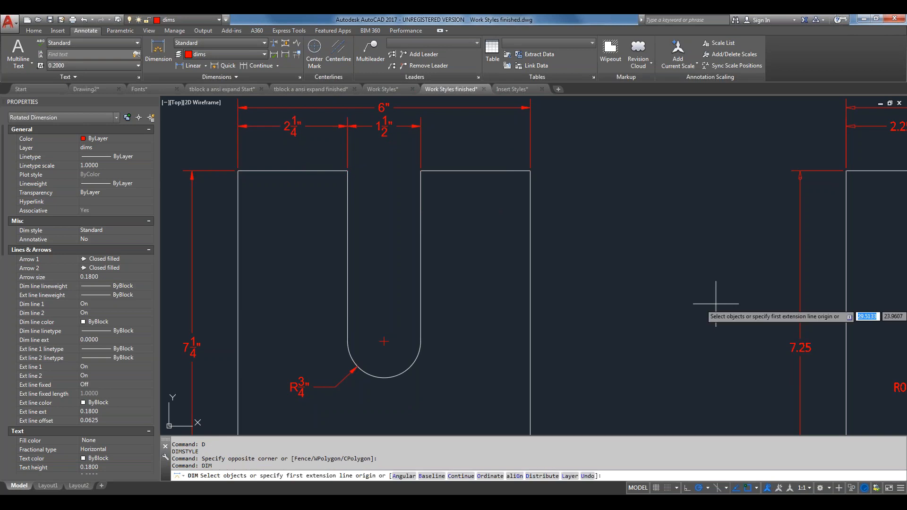
{"action": "type", "text": "up"}
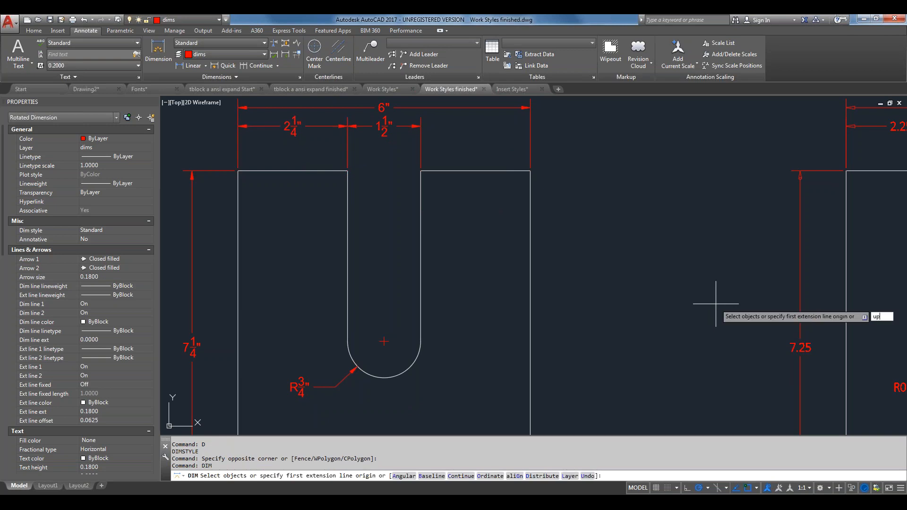
{"action": "key", "text": "Escape"}
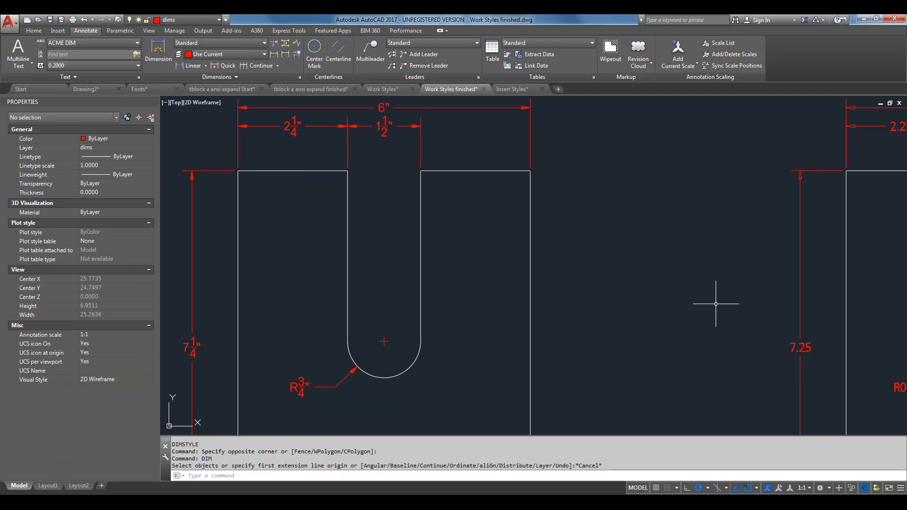
Add a 7¼" vertical dimension to the left part's right edge using DLI
{"action": "scroll", "coordinate": [668, 257], "scroll_direction": "down", "scroll_amount": 2}
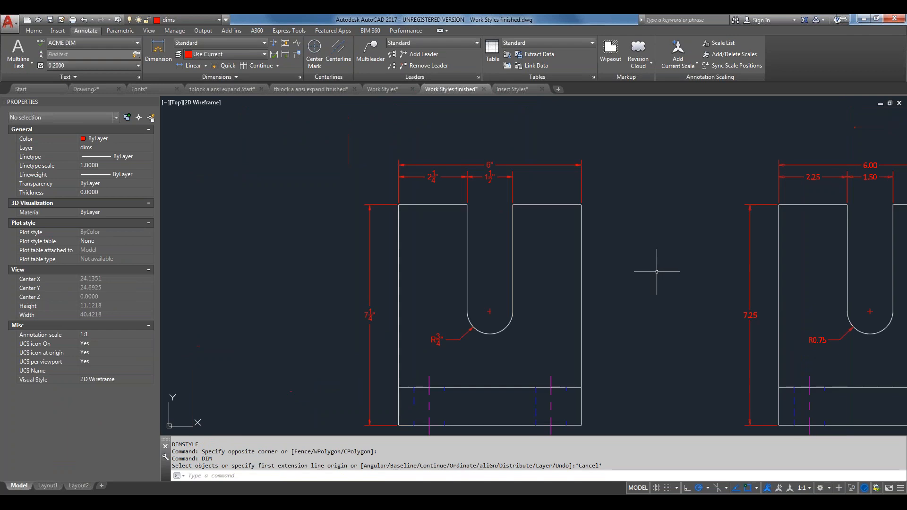
{"action": "middle_click_drag", "start_coordinate": [655, 269], "coordinate": [526, 238]}
{"action": "type", "text": "DL"}
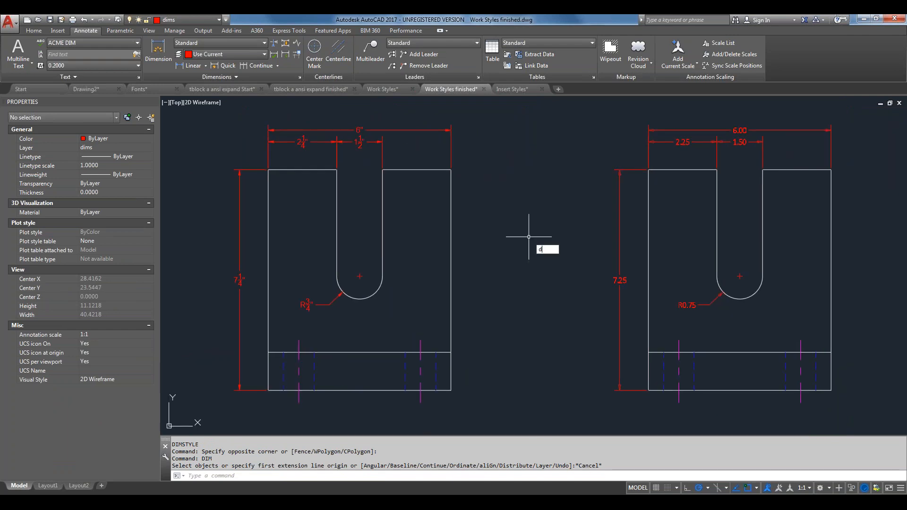
{"action": "type", "text": "I"}
{"action": "key", "text": "Return"}
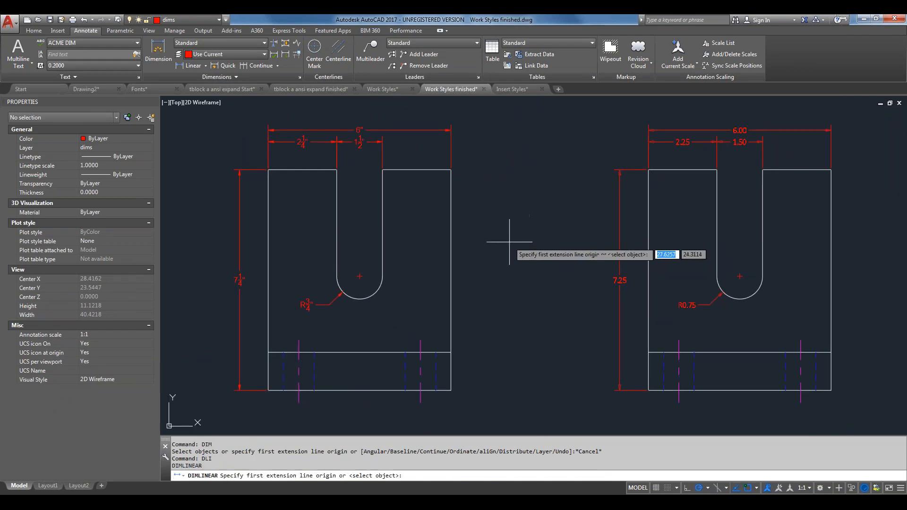
{"action": "key", "text": "Return"}
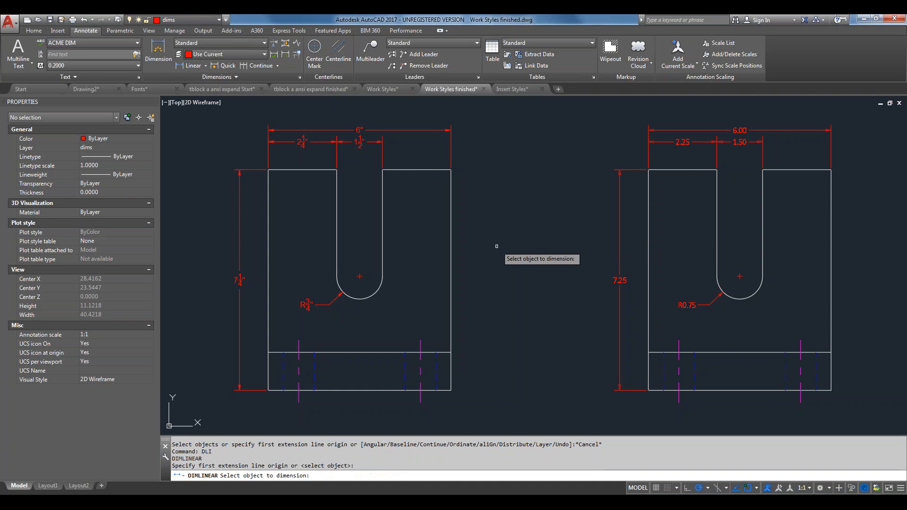
{"action": "left_click", "coordinate": [451, 266]}
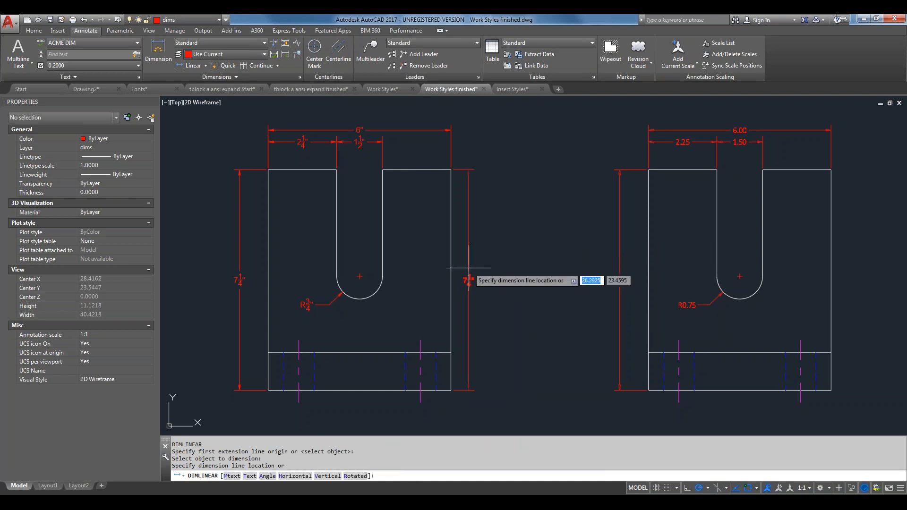
{"action": "left_click", "coordinate": [476, 269]}
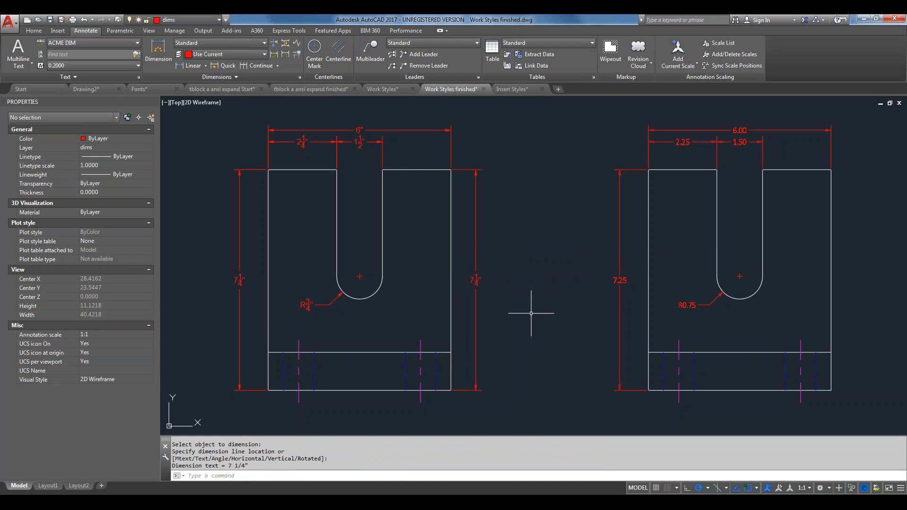
{"action": "left_click", "coordinate": [475, 253]}
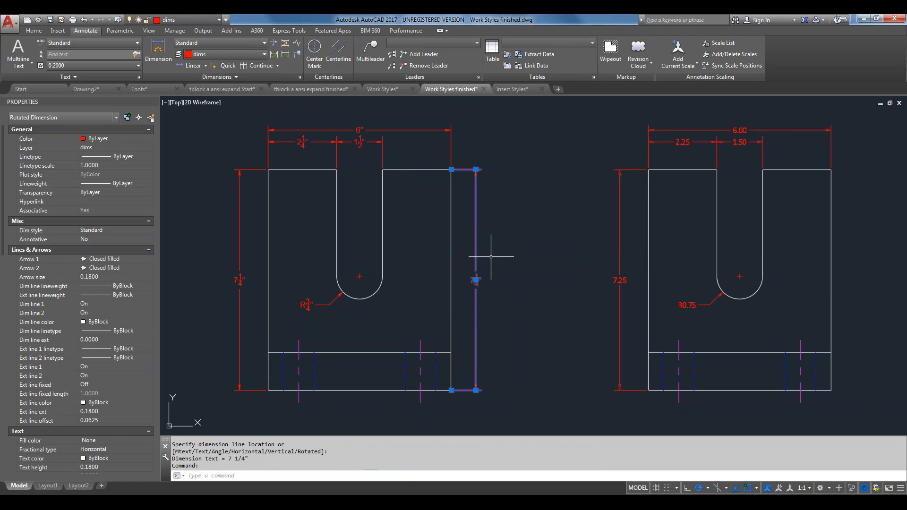
{"action": "key", "text": "Escape"}
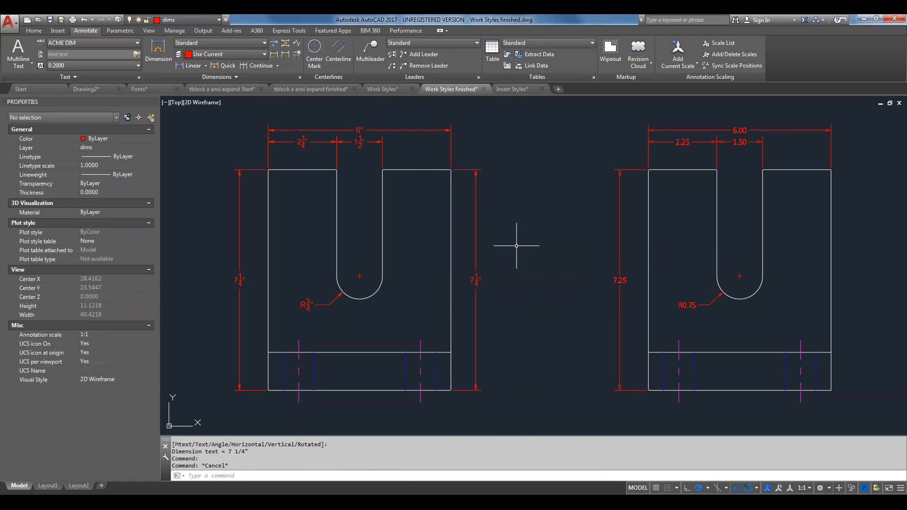
Zoom in on the 7¼" dimension and check its Dim style list in Properties
{"action": "scroll", "coordinate": [474, 258], "scroll_direction": "up", "scroll_amount": 5}
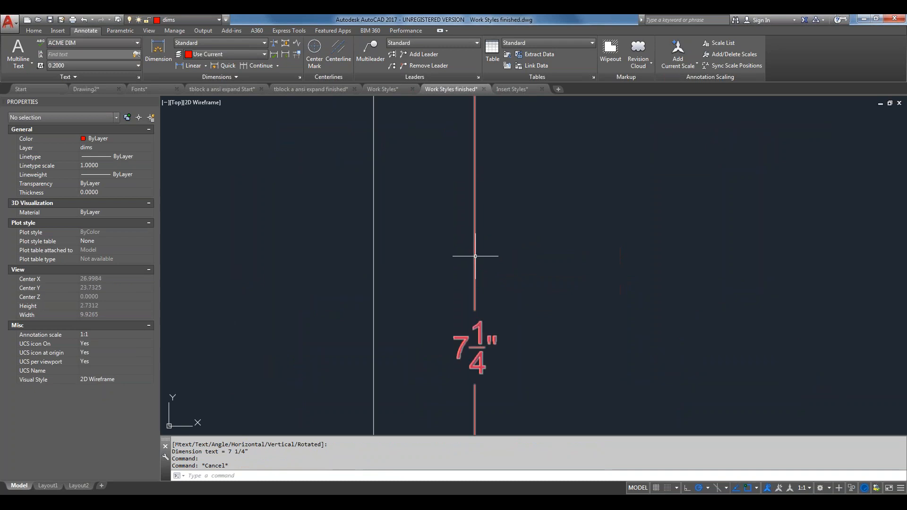
{"action": "middle_click_drag", "start_coordinate": [492, 186], "coordinate": [506, 349]}
{"action": "middle_click_drag", "start_coordinate": [517, 221], "coordinate": [521, 409]}
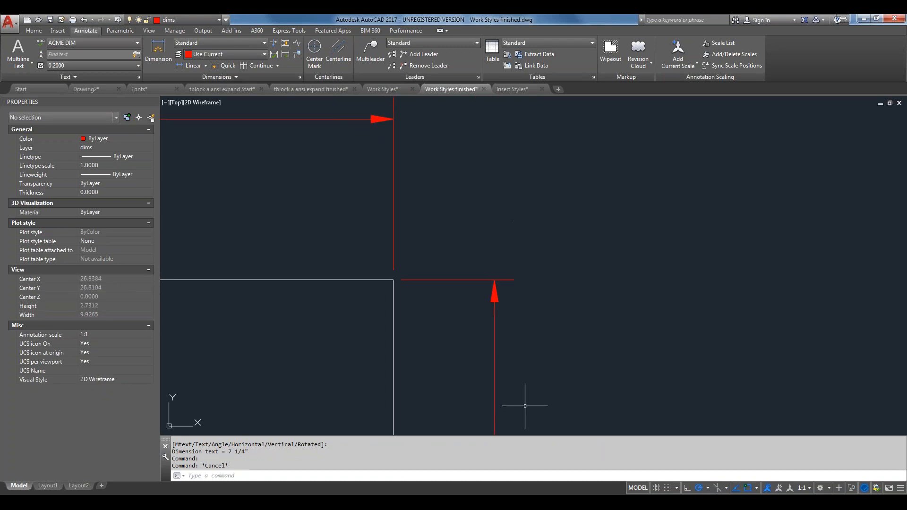
{"action": "left_click", "coordinate": [495, 293]}
{"action": "left_click", "coordinate": [489, 298]}
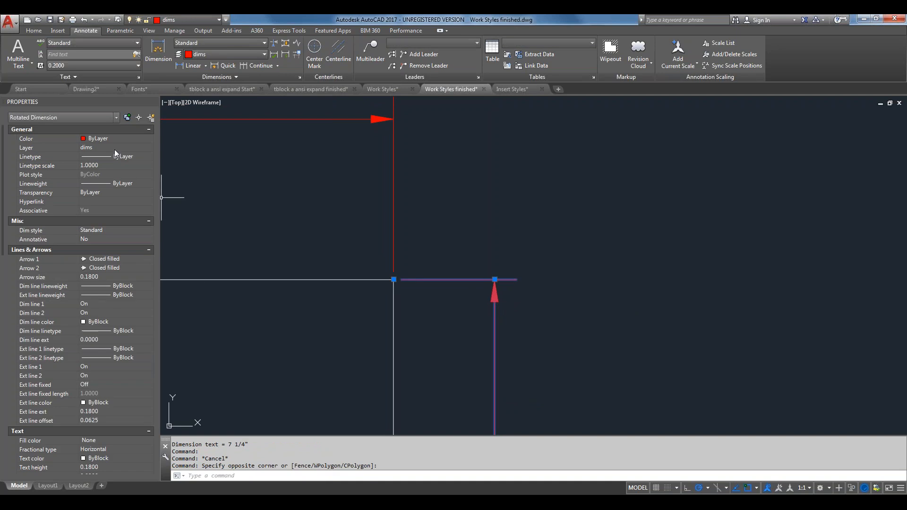
{"action": "left_click", "coordinate": [115, 230]}
{"action": "left_click", "coordinate": [115, 231]}
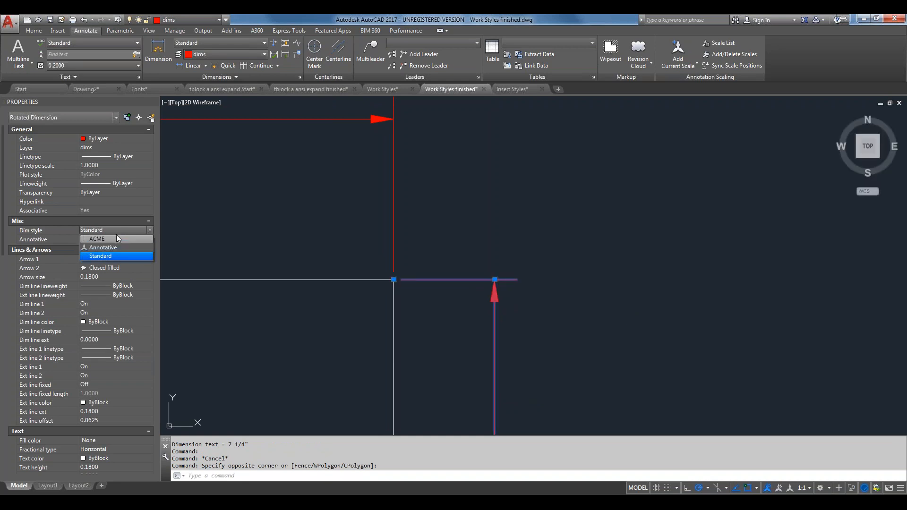
{"action": "key", "text": "Escape"}
{"action": "key", "text": "Escape"}
{"action": "key", "text": "Escape"}
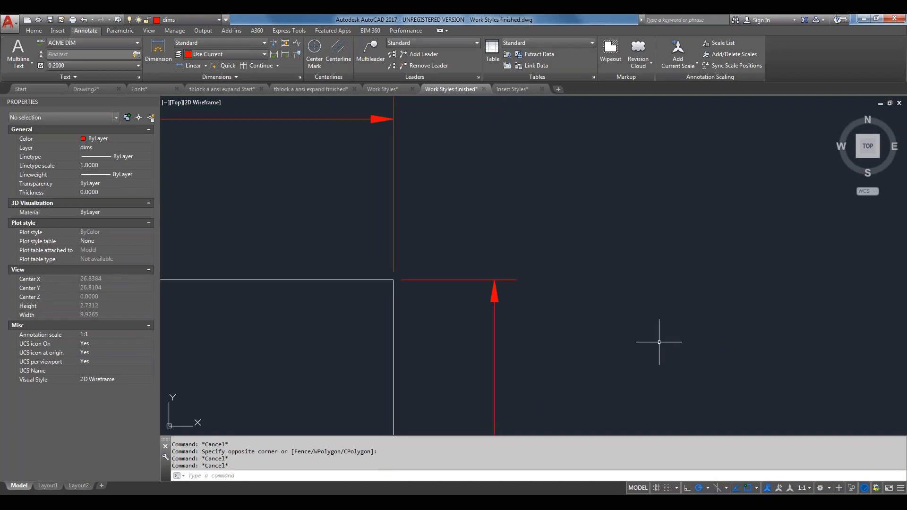
Bring both U-shaped parts into view and select the left part's vertical dimension
{"action": "scroll", "coordinate": [583, 310], "scroll_direction": "down", "scroll_amount": 2}
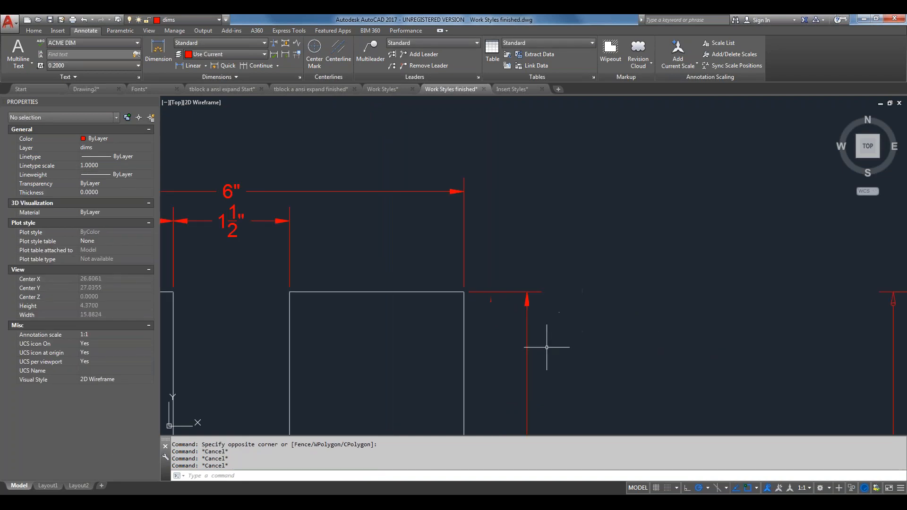
{"action": "mouse_move", "coordinate": [546, 345]}
{"action": "middle_mouse_down"}
{"action": "mouse_move", "coordinate": [556, 340]}
{"action": "mouse_move", "coordinate": [453, 222]}
{"action": "middle_mouse_up"}
{"action": "scroll", "coordinate": [548, 257], "scroll_direction": "down", "scroll_amount": 6}
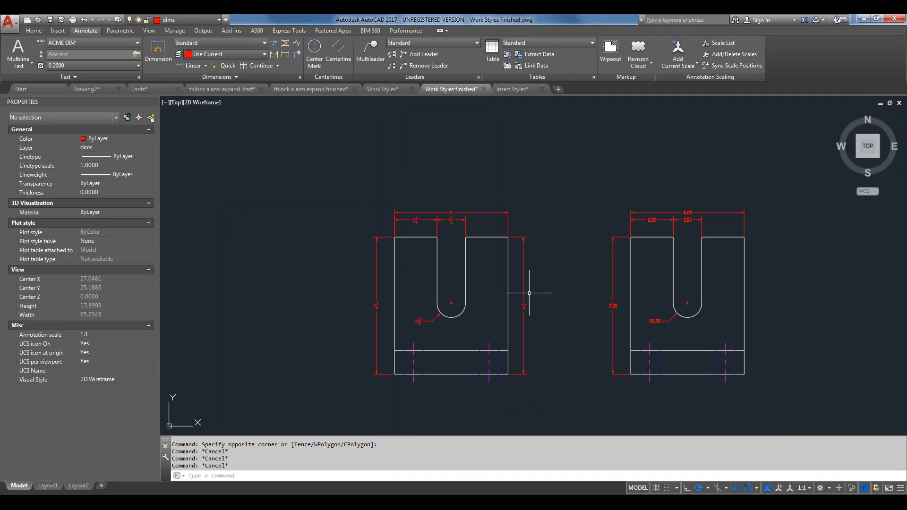
{"action": "middle_click_drag", "start_coordinate": [530, 290], "coordinate": [539, 237]}
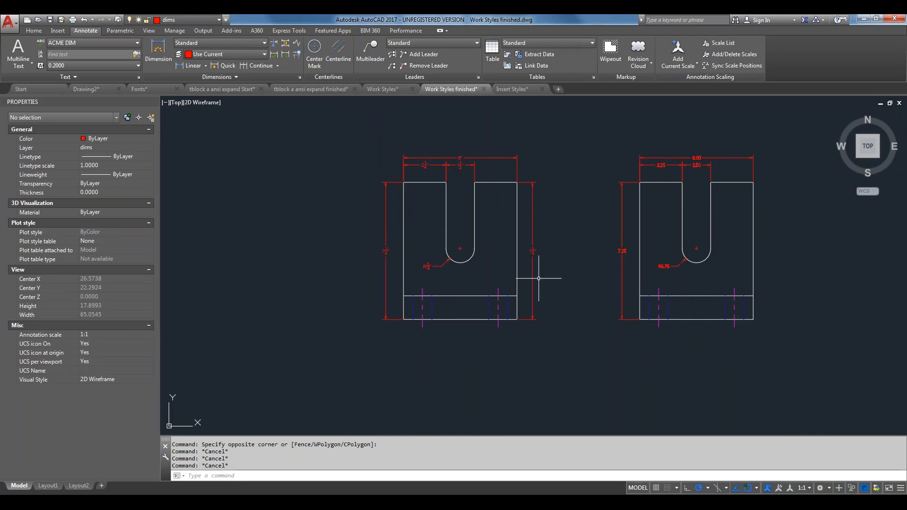
{"action": "scroll", "coordinate": [530, 312], "scroll_direction": "up", "scroll_amount": 6}
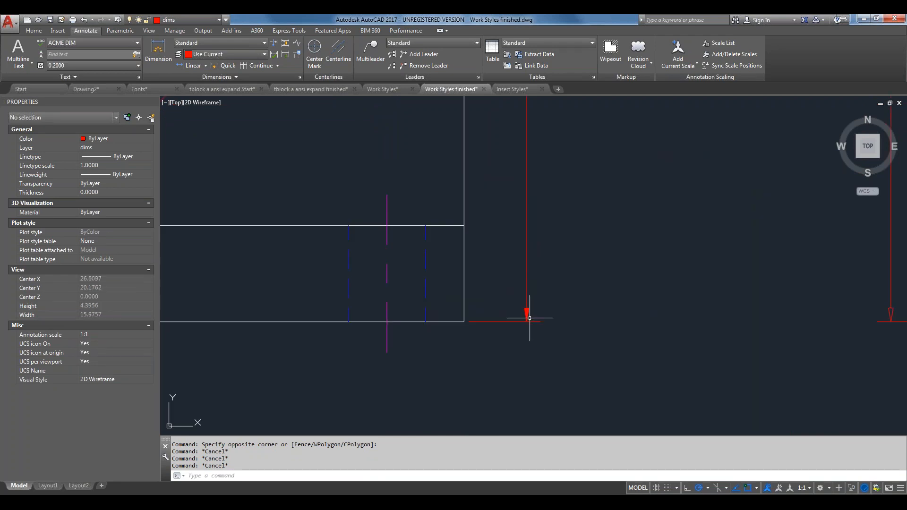
{"action": "left_click", "coordinate": [527, 315]}
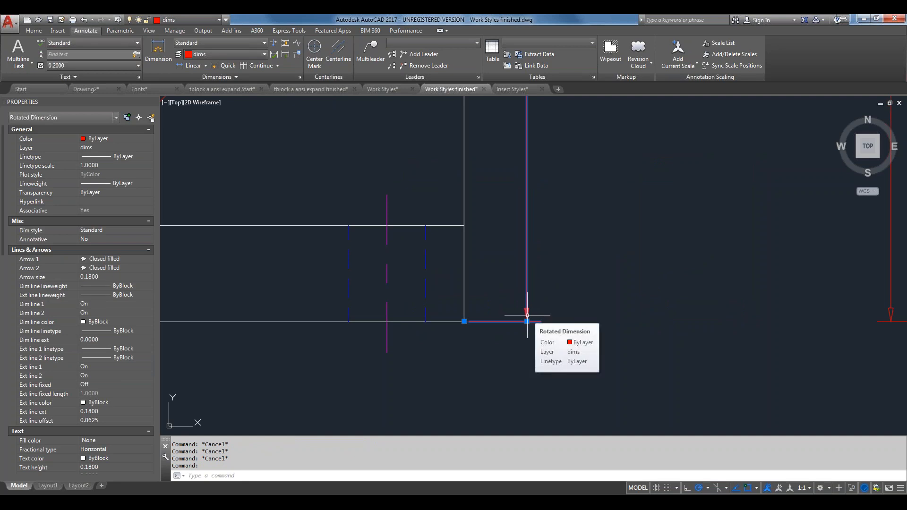
{"action": "middle_click_drag", "start_coordinate": [599, 294], "coordinate": [455, 342]}
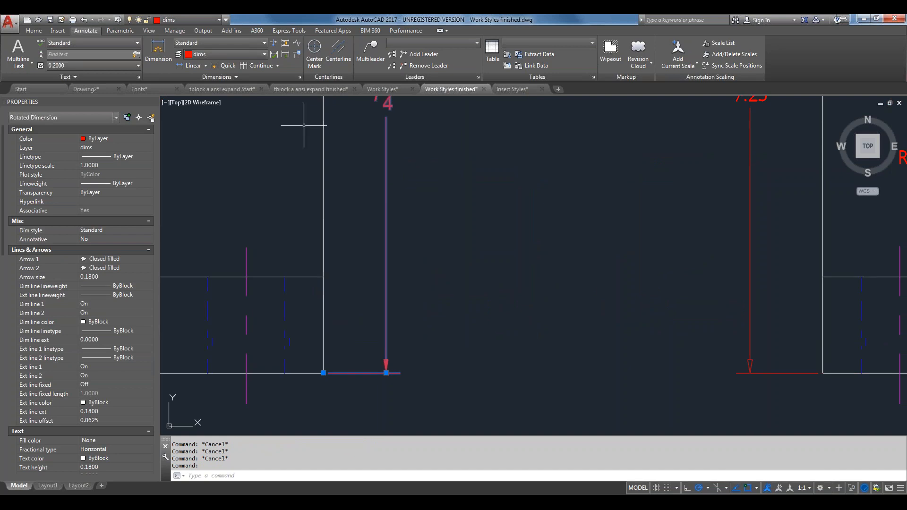
{"action": "middle_click_drag", "start_coordinate": [757, 401], "coordinate": [693, 373]}
{"action": "mouse_move", "coordinate": [596, 270]}
{"action": "middle_mouse_down"}
{"action": "mouse_move", "coordinate": [567, 342]}
{"action": "mouse_move", "coordinate": [571, 317]}
{"action": "middle_mouse_up"}
{"action": "mouse_move", "coordinate": [688, 296]}
{"action": "middle_mouse_down"}
{"action": "mouse_move", "coordinate": [630, 302]}
{"action": "mouse_move", "coordinate": [537, 291]}
{"action": "middle_mouse_up"}
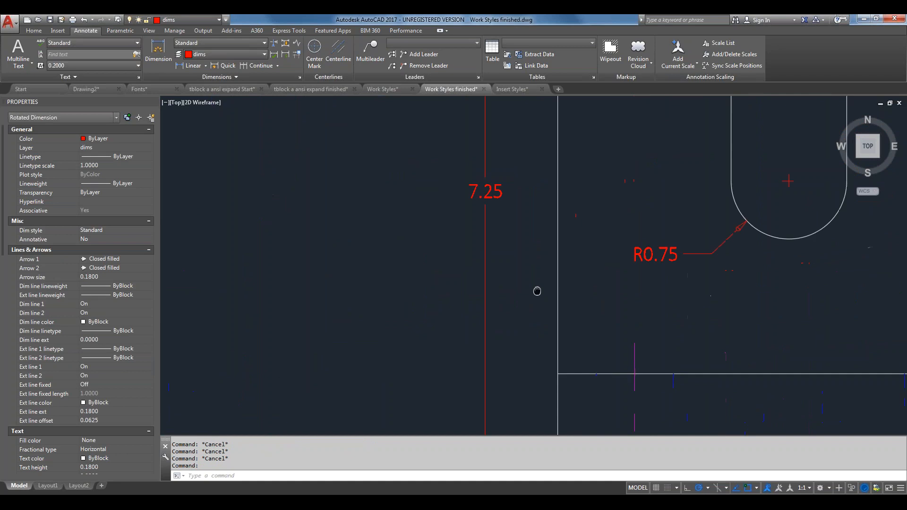
{"action": "scroll", "coordinate": [663, 276], "scroll_direction": "down", "scroll_amount": 4}
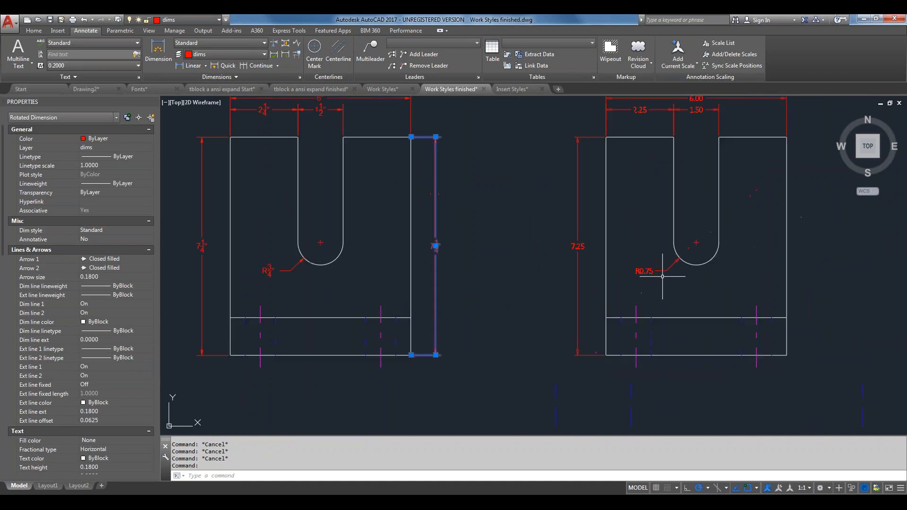
{"action": "middle_click_drag", "start_coordinate": [688, 278], "coordinate": [670, 290]}
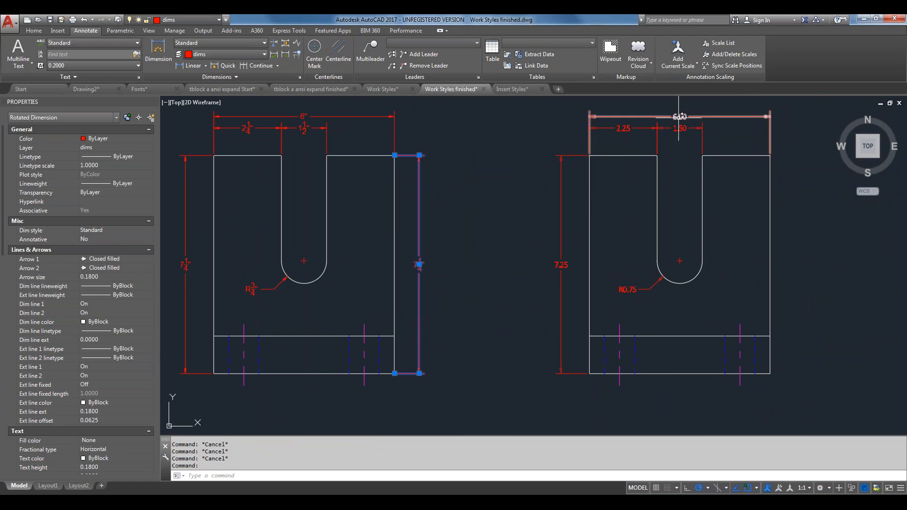
Reopen the Dimension Style Manager with D
{"action": "mouse_move", "coordinate": [680, 116]}
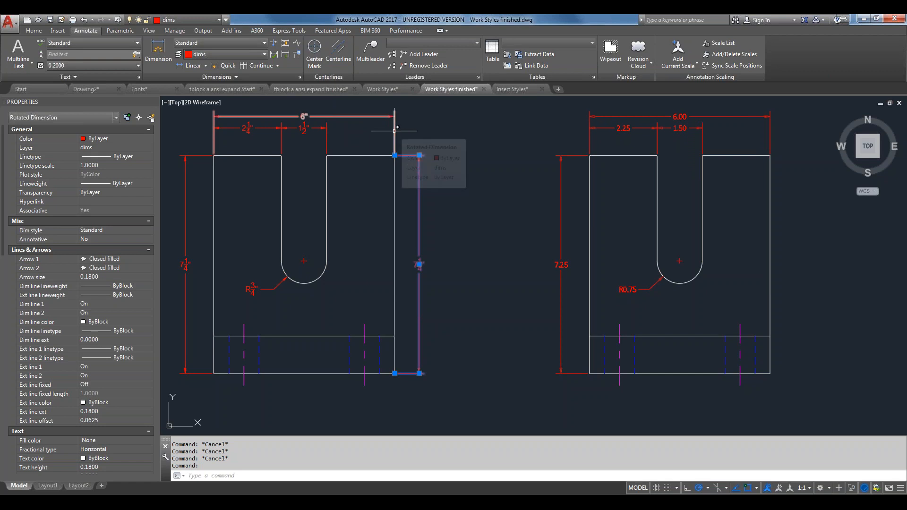
{"action": "type", "text": "D"}
{"action": "key", "text": "Return"}
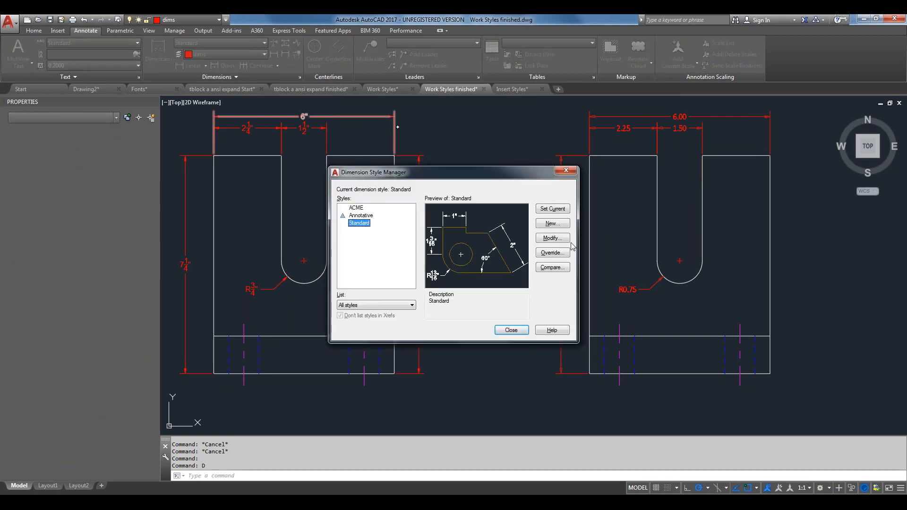
From the Standard dimension style's Text tab, open the settings for its Standard text style
{"action": "left_click", "coordinate": [567, 241]}
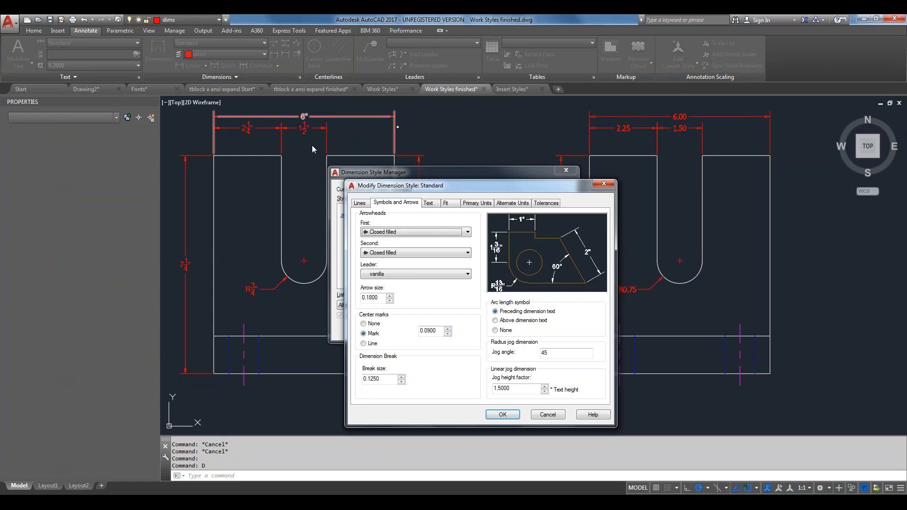
{"action": "left_click", "coordinate": [428, 203]}
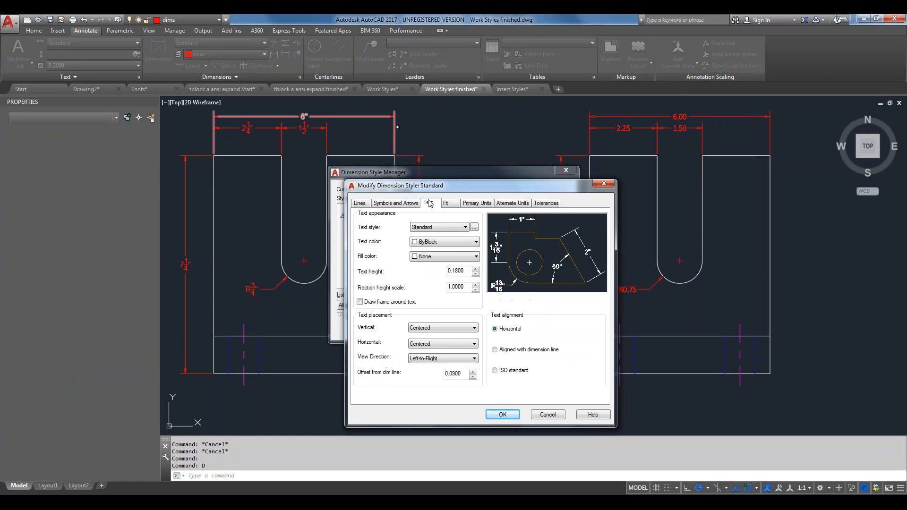
{"action": "left_click", "coordinate": [466, 227]}
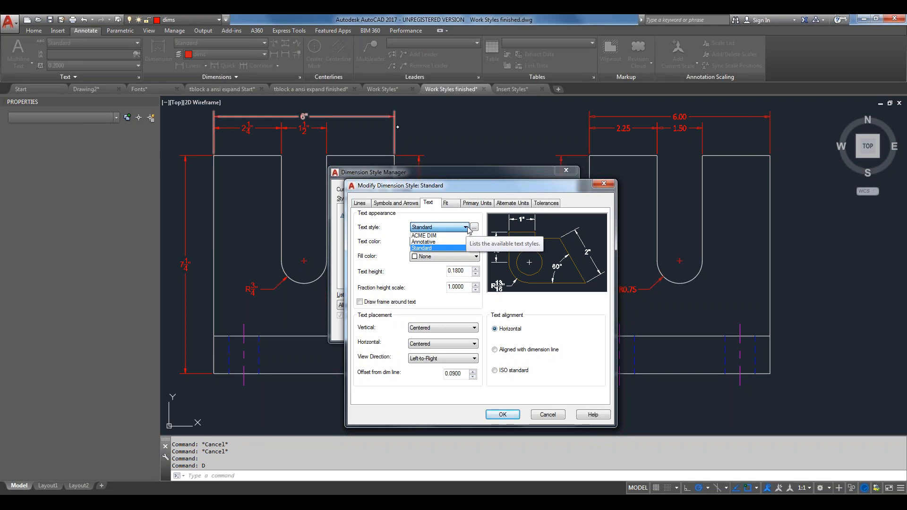
{"action": "left_click", "coordinate": [466, 227]}
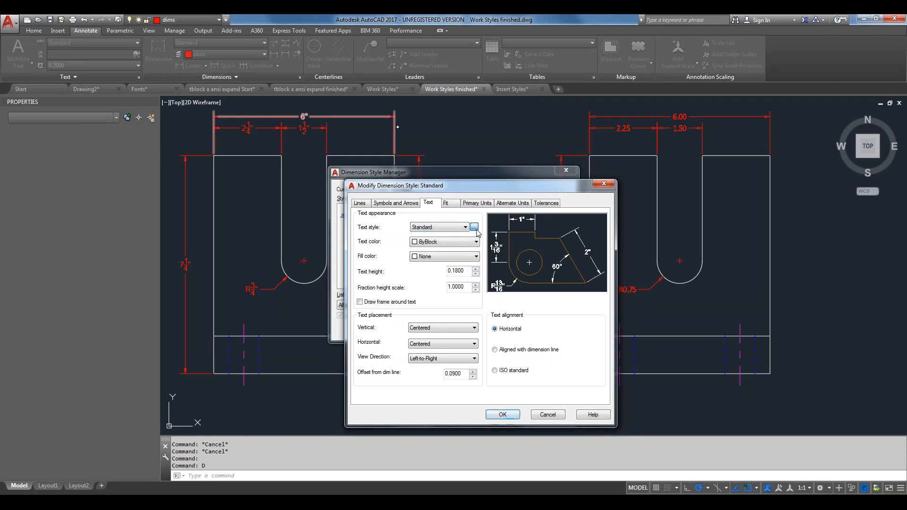
{"action": "left_click", "coordinate": [473, 228]}
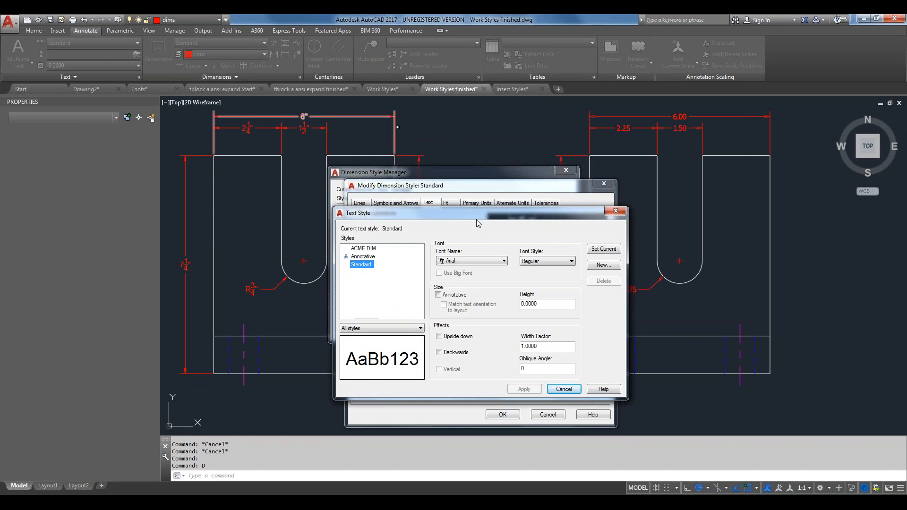
Confirm the Standard text style uses Arial Regular, then close the Text Style dialog
{"action": "left_click_drag", "start_coordinate": [478, 219], "coordinate": [486, 198]}
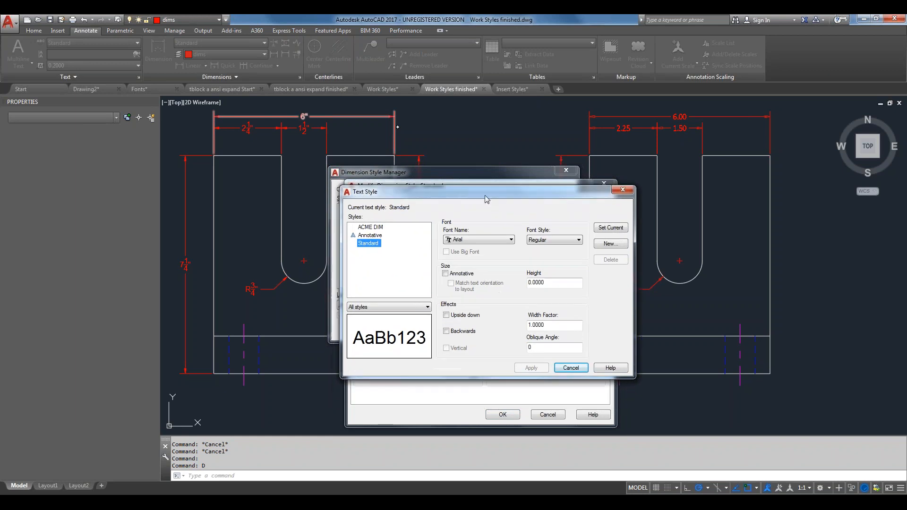
{"action": "left_click", "coordinate": [511, 240]}
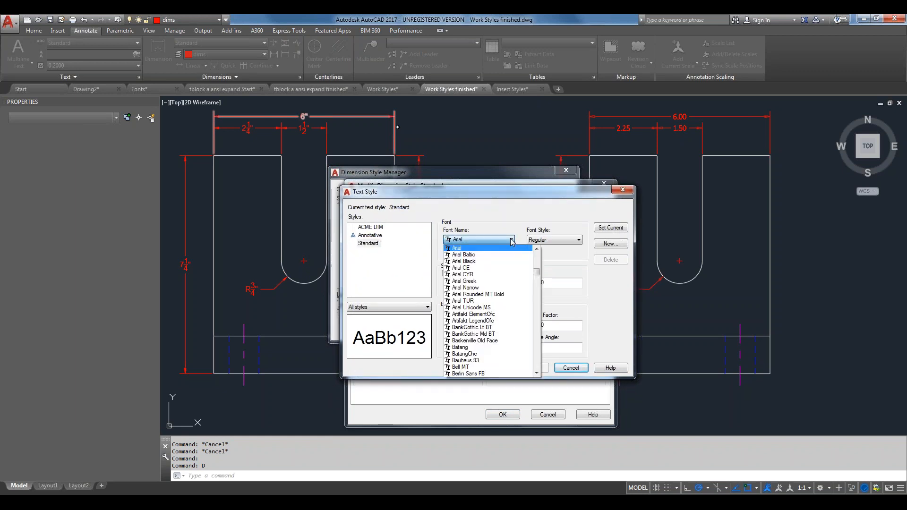
{"action": "left_click", "coordinate": [490, 202]}
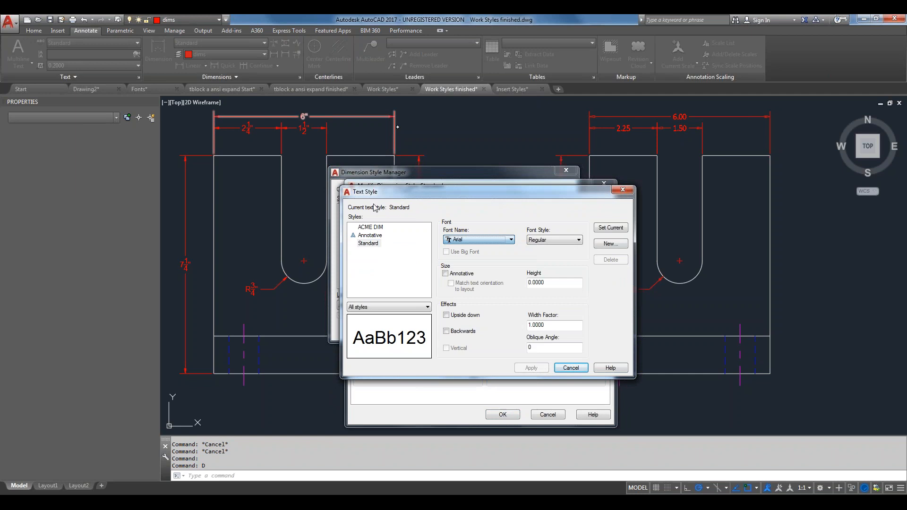
{"action": "left_click", "coordinate": [374, 244]}
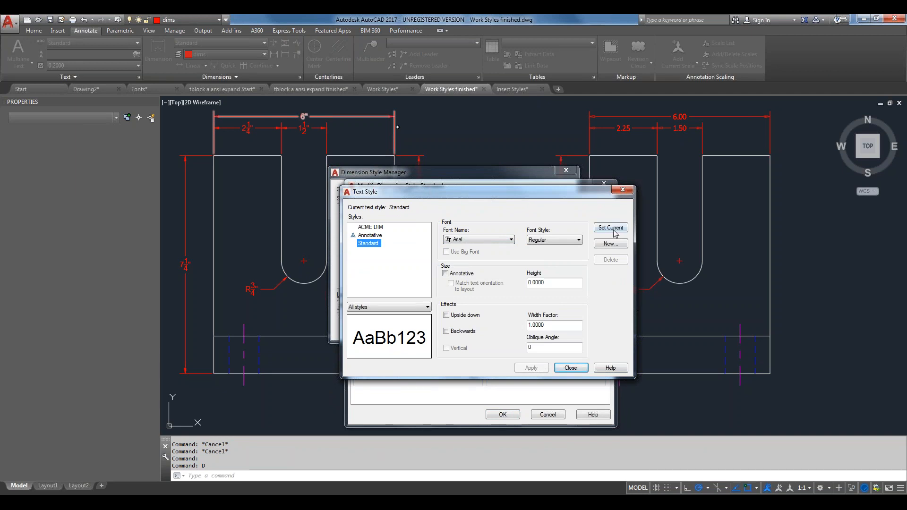
{"action": "left_click", "coordinate": [572, 368]}
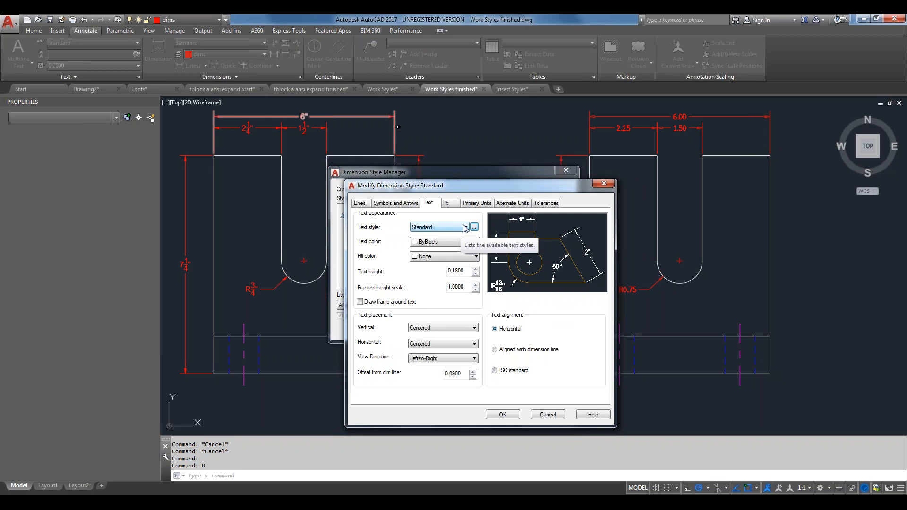
Close both dimension style dialogs and inspect the 6.00 dimension's style
{"action": "left_click", "coordinate": [502, 414]}
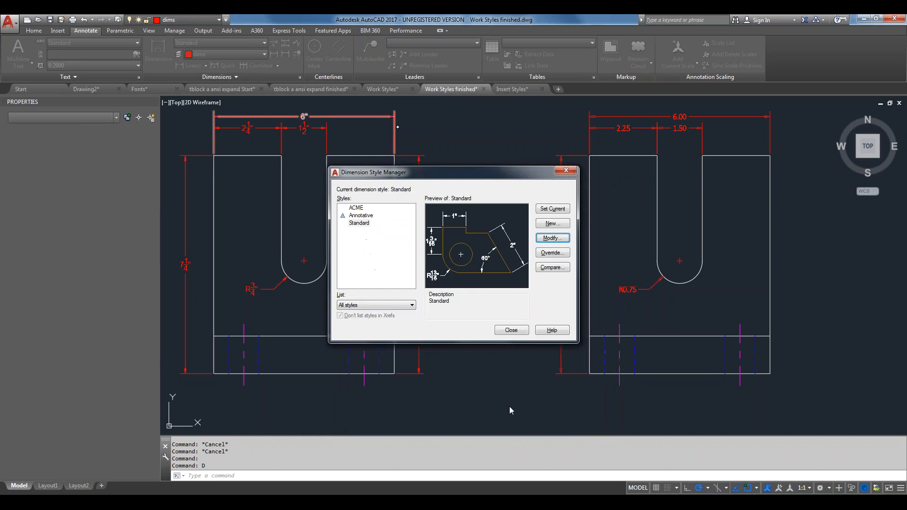
{"action": "left_click", "coordinate": [511, 330]}
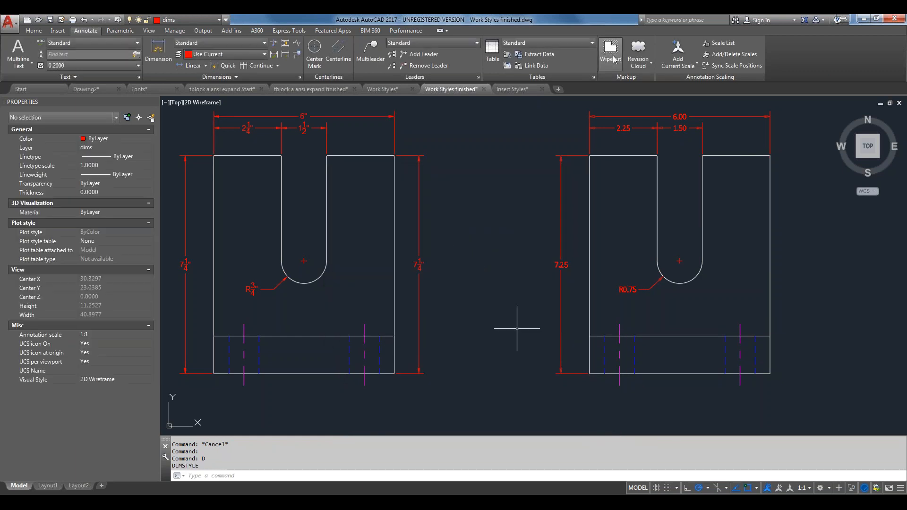
{"action": "left_click", "coordinate": [716, 117]}
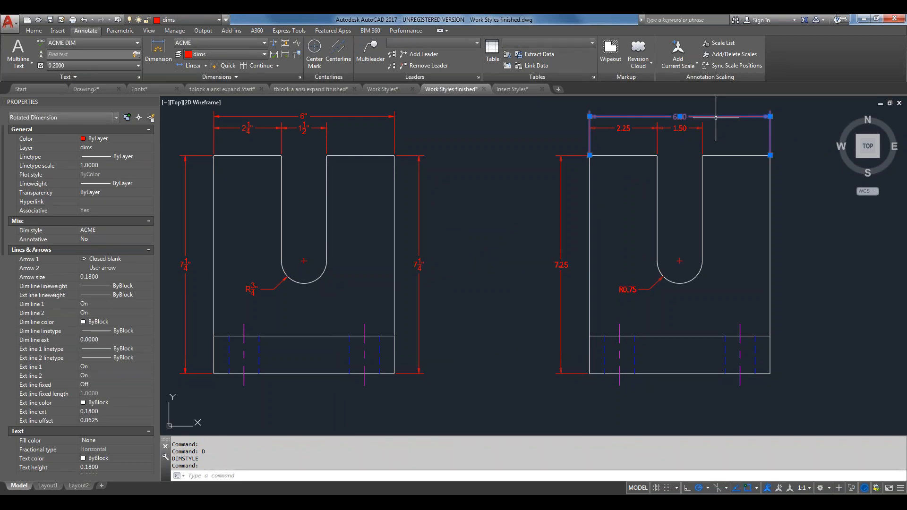
{"action": "mouse_move", "coordinate": [718, 115]}
{"action": "scroll", "coordinate": [600, 118], "scroll_direction": "up", "scroll_amount": 8}
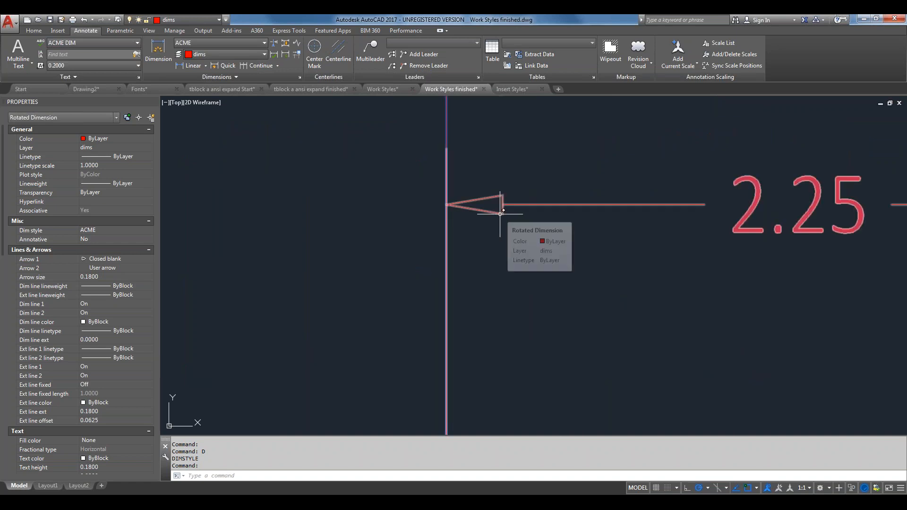
{"action": "scroll", "coordinate": [502, 213], "scroll_direction": "down", "scroll_amount": 4}
{"action": "scroll", "coordinate": [328, 218], "scroll_direction": "down", "scroll_amount": 2}
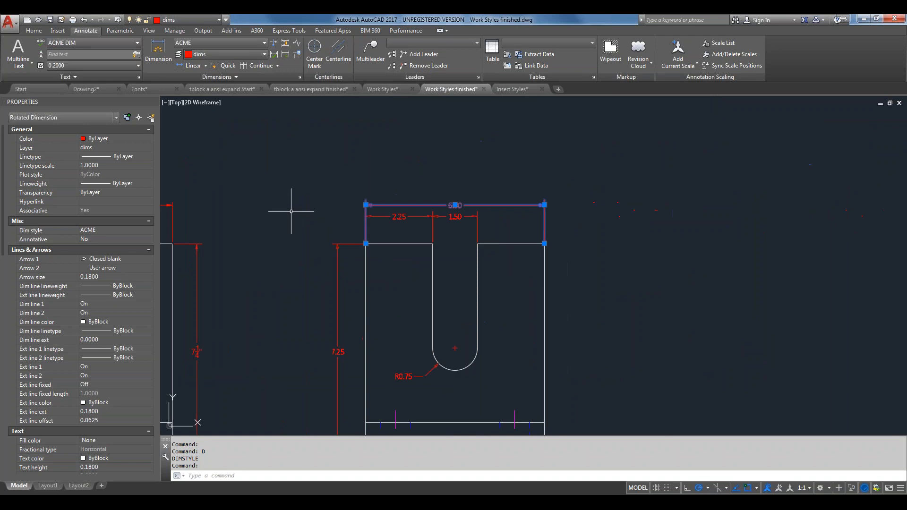
{"action": "middle_click_drag", "start_coordinate": [292, 211], "coordinate": [716, 201]}
{"action": "scroll", "coordinate": [597, 193], "scroll_direction": "up", "scroll_amount": 4}
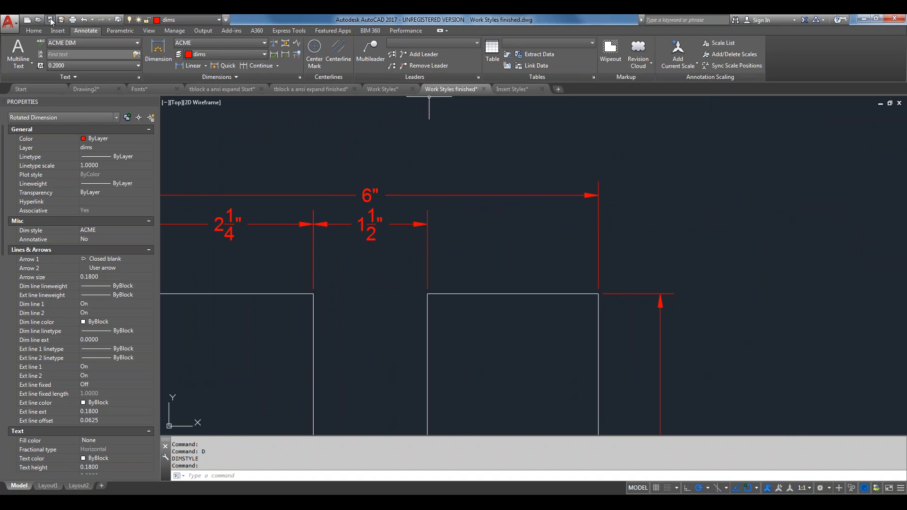
{"action": "key", "text": "Escape"}
Quick-save the drawing and zoom out to show both parts whole
{"action": "key", "text": "ctrl+s"}
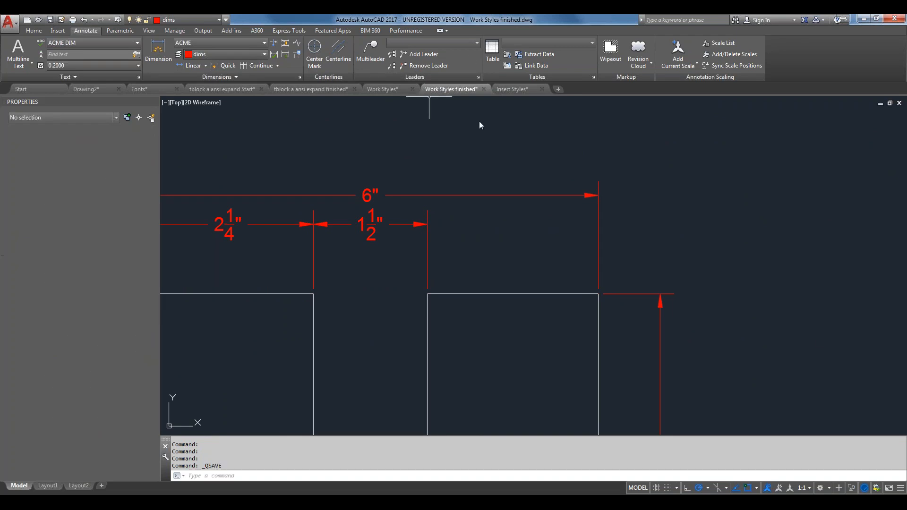
{"action": "scroll", "coordinate": [532, 214], "scroll_direction": "down", "scroll_amount": 4}
{"action": "scroll", "coordinate": [531, 215], "scroll_direction": "down", "scroll_amount": 3}
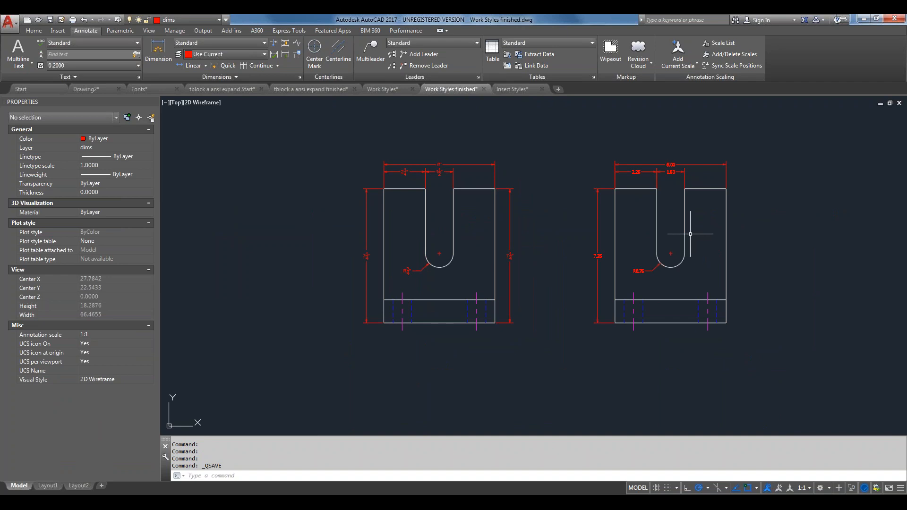
Switch to the Insert Styles drawing and zoom to its extents
{"action": "left_click", "coordinate": [505, 90]}
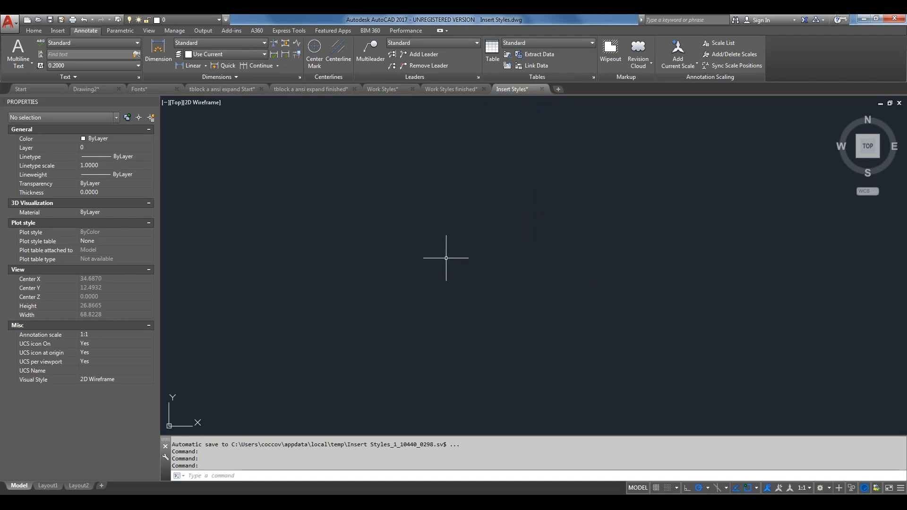
{"action": "scroll", "coordinate": [332, 242], "scroll_direction": "down", "scroll_amount": 2}
{"action": "middle_click", "coordinate": [331, 242]}
{"action": "middle_click", "coordinate": [332, 242]}
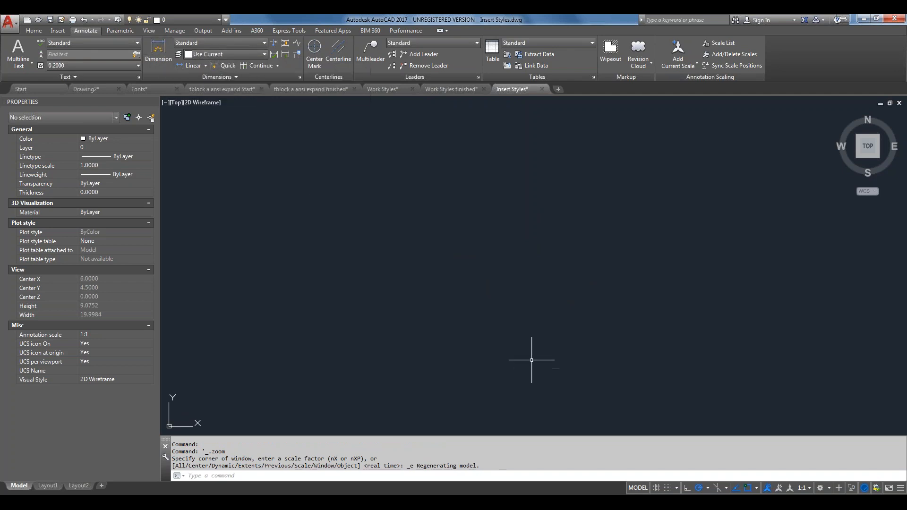
Add a 1.3661 horizontal linear dimension with DLI and select it for inspection
{"action": "type", "text": "d"}
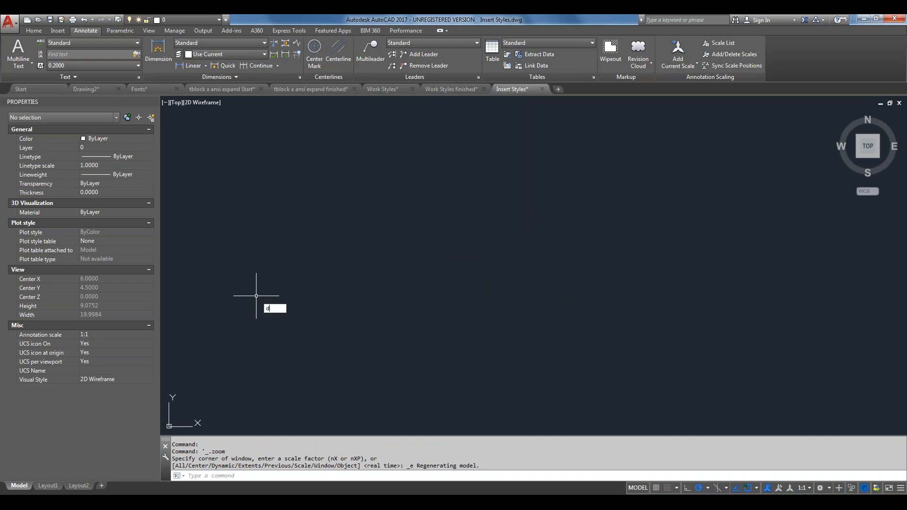
{"action": "type", "text": "li"}
{"action": "key", "text": "Return"}
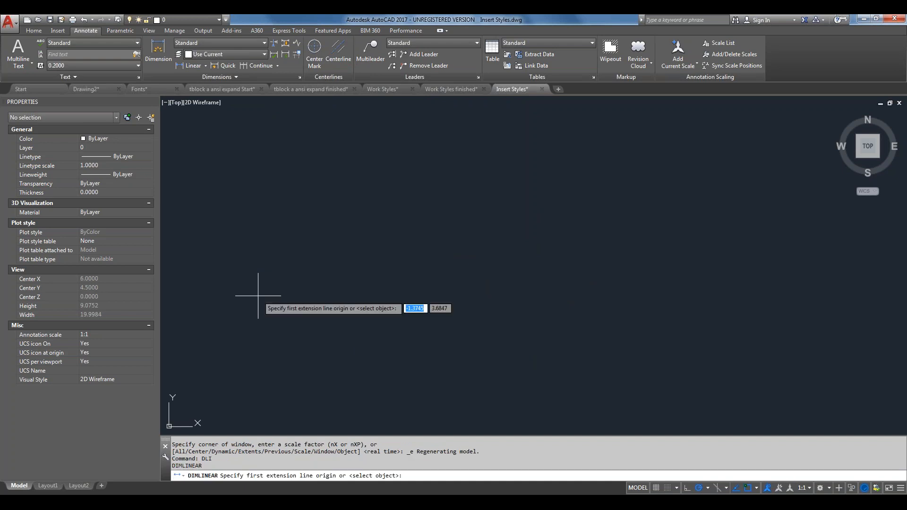
{"action": "left_click", "coordinate": [251, 325]}
{"action": "left_click", "coordinate": [302, 326]}
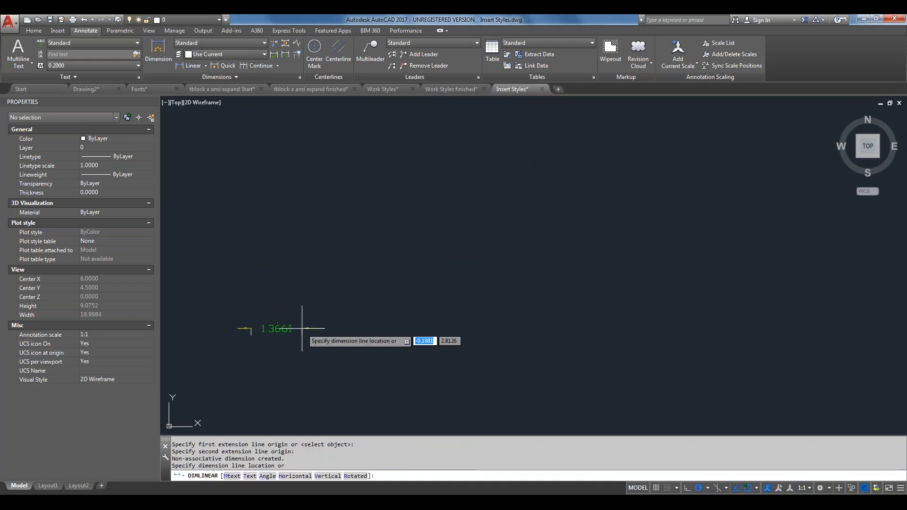
{"action": "left_click", "coordinate": [281, 295]}
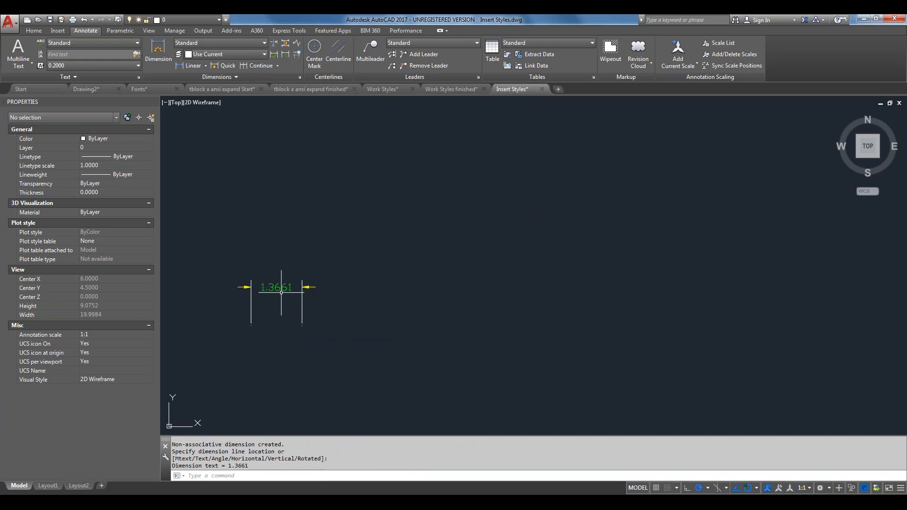
{"action": "scroll", "coordinate": [282, 285], "scroll_direction": "up", "scroll_amount": 6}
{"action": "middle_click_drag", "start_coordinate": [282, 285], "coordinate": [355, 284]}
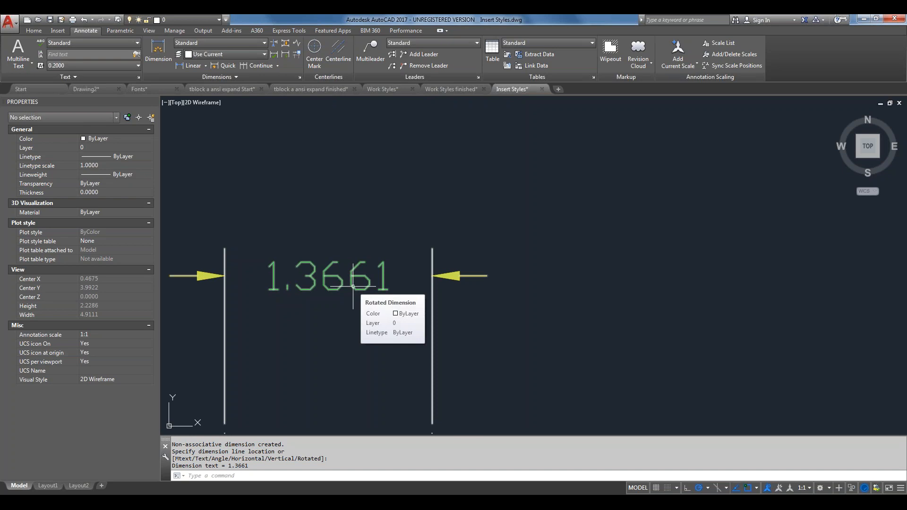
{"action": "left_click", "coordinate": [353, 286]}
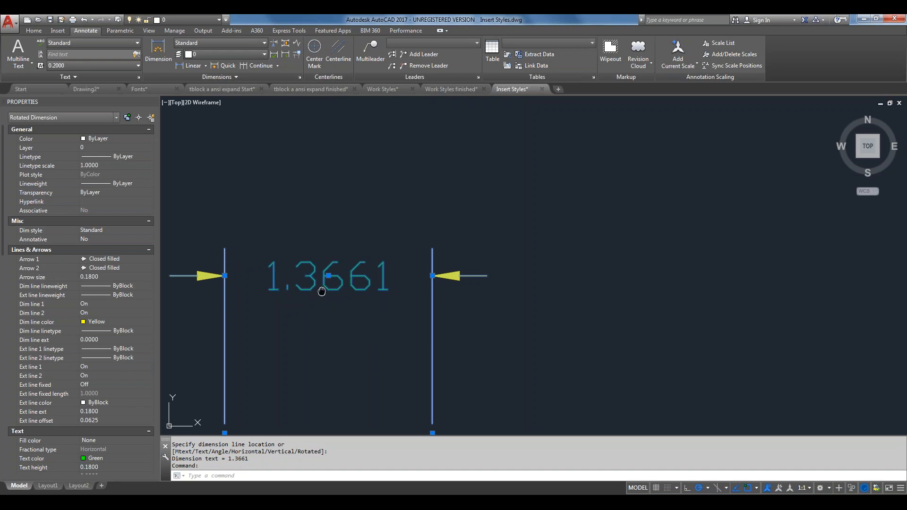
{"action": "middle_click_drag", "start_coordinate": [321, 290], "coordinate": [339, 288]}
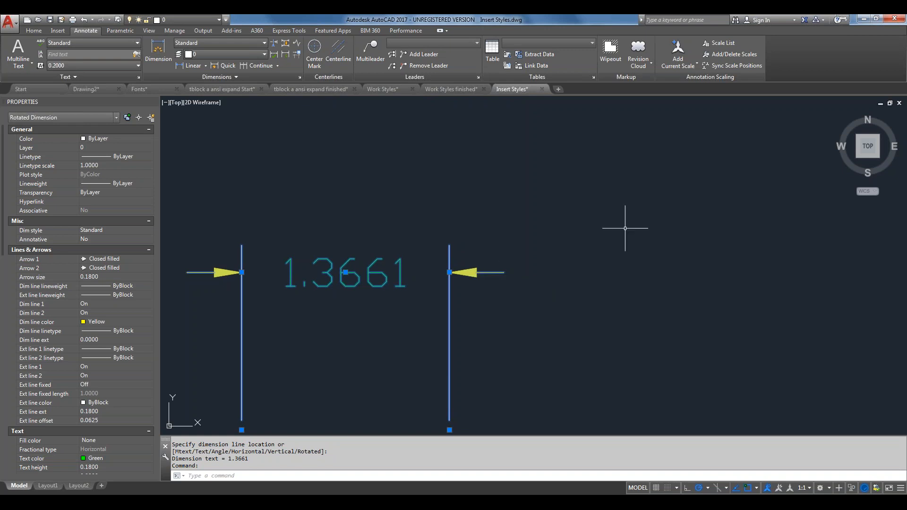
Insert Work Styles finished.dwg exploded, with the insertion point not specified on-screen
{"action": "type", "text": "i"}
{"action": "key", "text": "Return"}
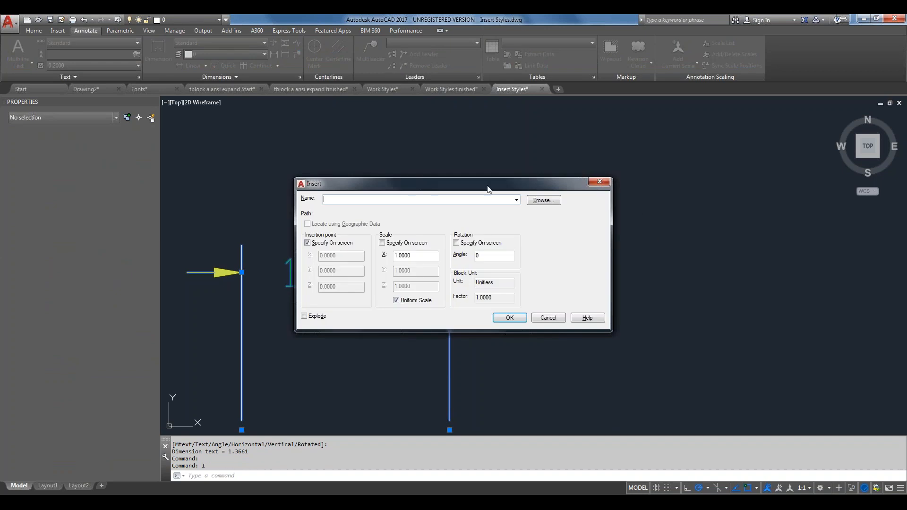
{"action": "left_click", "coordinate": [516, 200]}
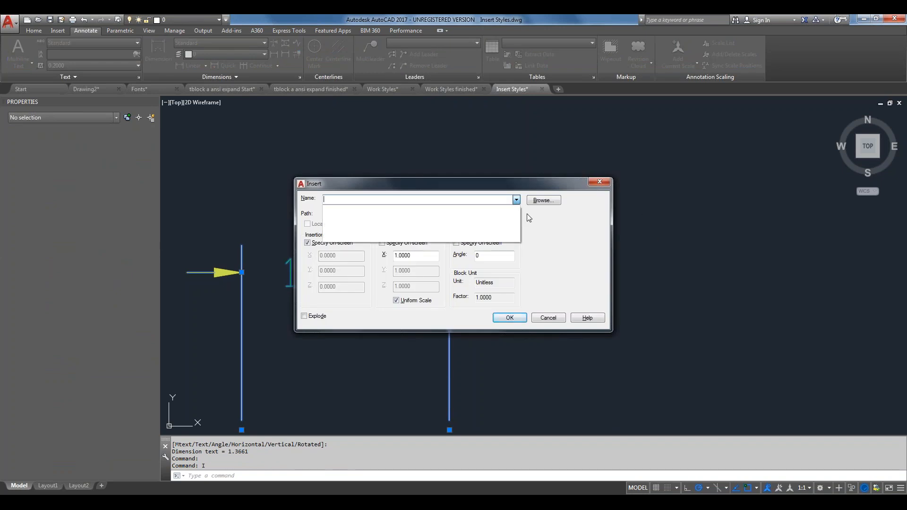
{"action": "left_click", "coordinate": [534, 208]}
{"action": "left_click", "coordinate": [537, 200]}
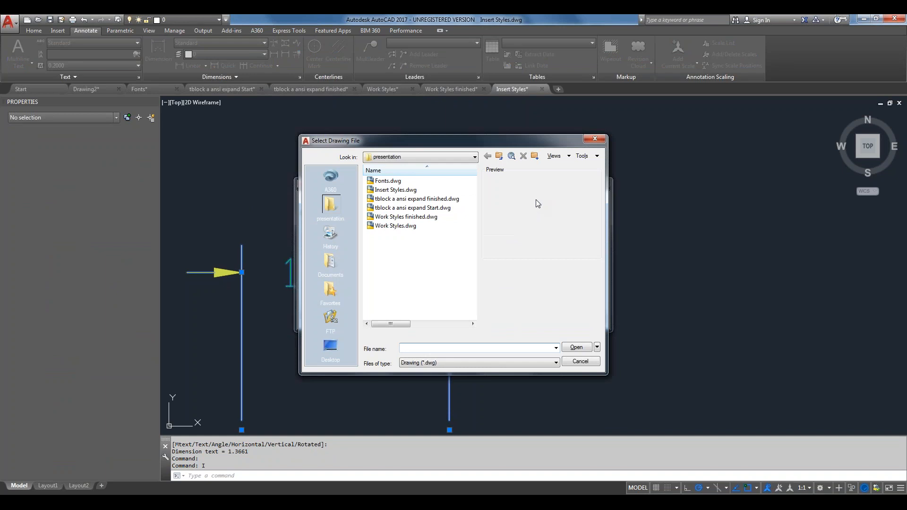
{"action": "left_click", "coordinate": [419, 218]}
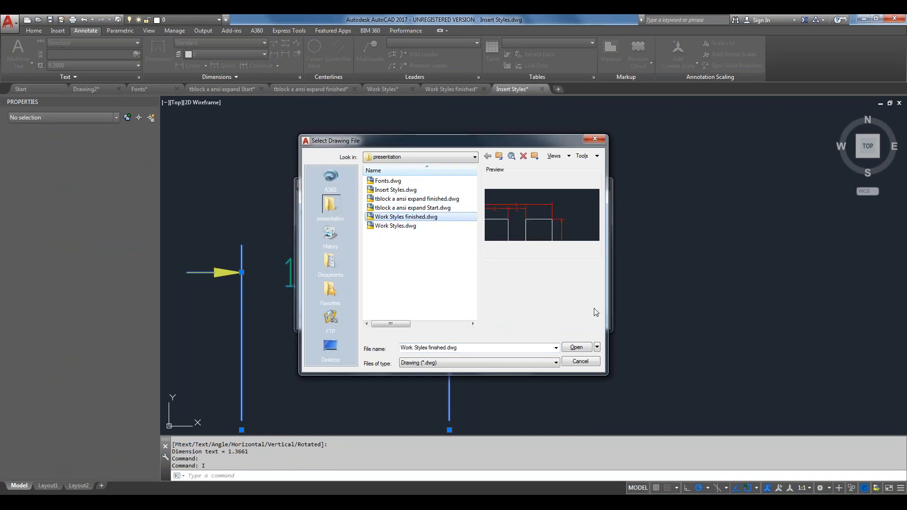
{"action": "left_click", "coordinate": [576, 347]}
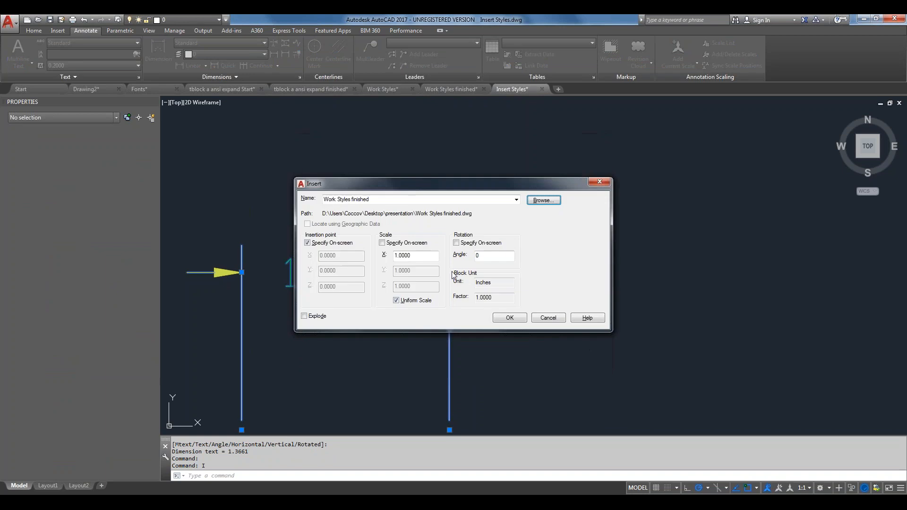
{"action": "left_click", "coordinate": [312, 245]}
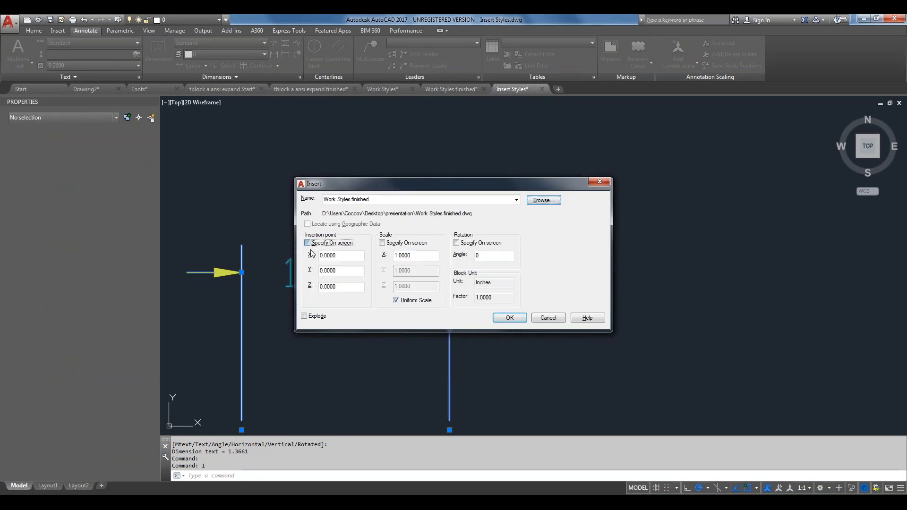
{"action": "left_click", "coordinate": [304, 317]}
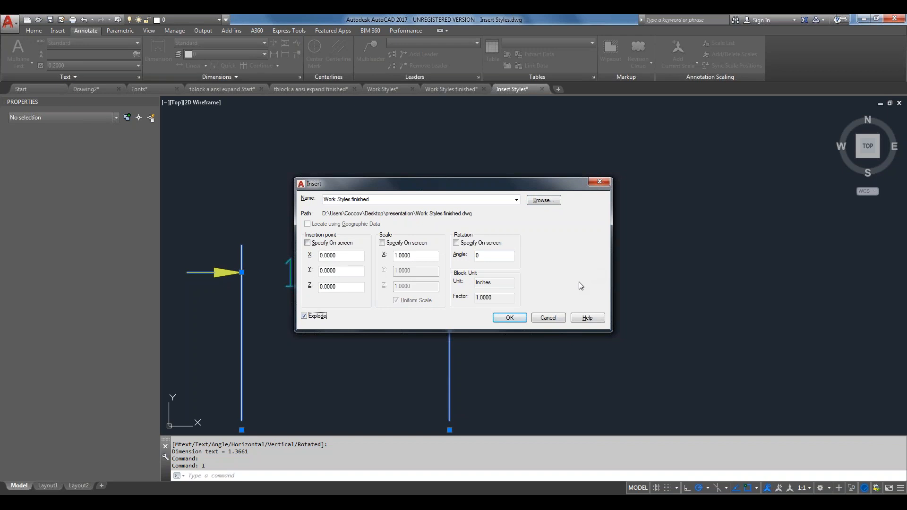
{"action": "left_click", "coordinate": [510, 317]}
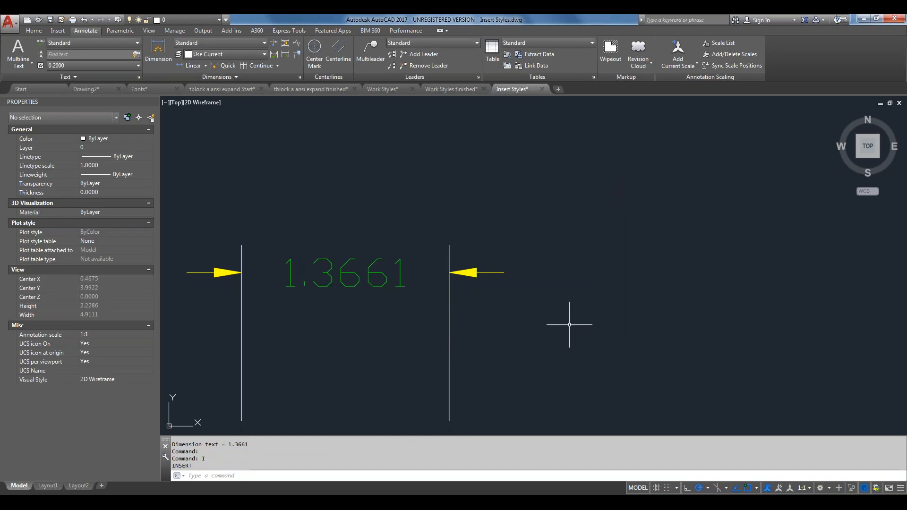
Compare the inserted parts with the red 6.00 chain, then select the 6.0000 dimension
{"action": "scroll", "coordinate": [569, 325], "scroll_direction": "down", "scroll_amount": 3}
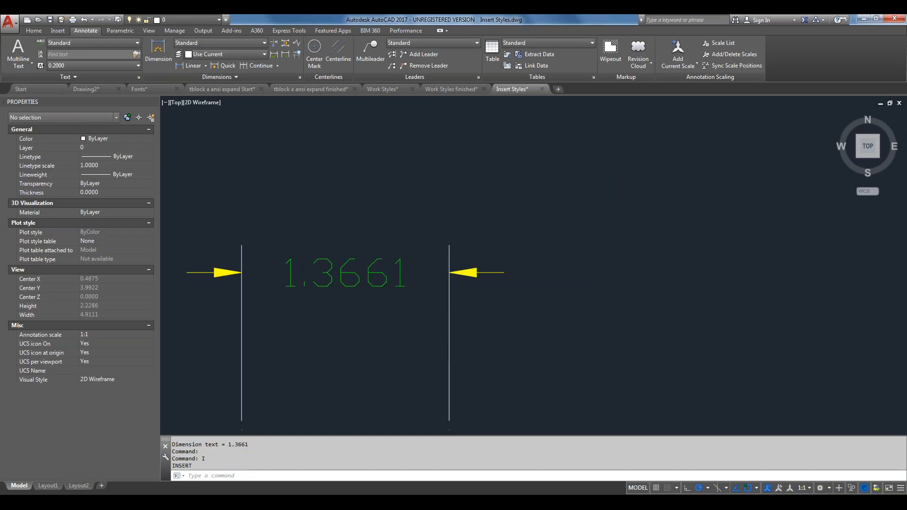
{"action": "middle_click", "coordinate": [569, 324]}
{"action": "middle_click", "coordinate": [570, 324]}
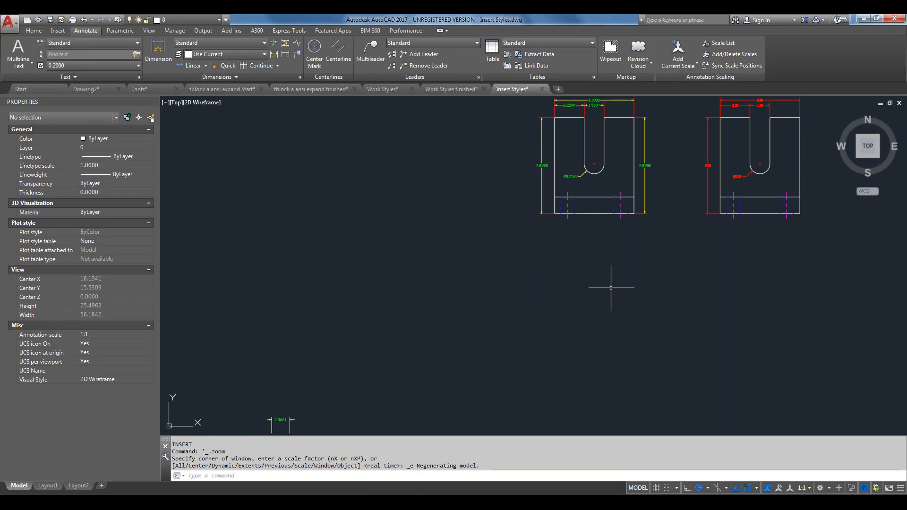
{"action": "middle_click_drag", "start_coordinate": [684, 213], "coordinate": [522, 343]}
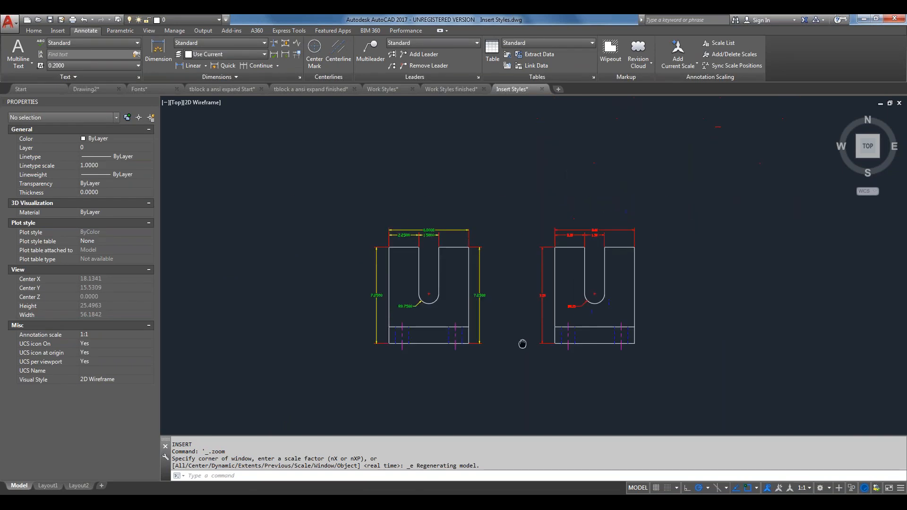
{"action": "scroll", "coordinate": [433, 261], "scroll_direction": "up", "scroll_amount": 5}
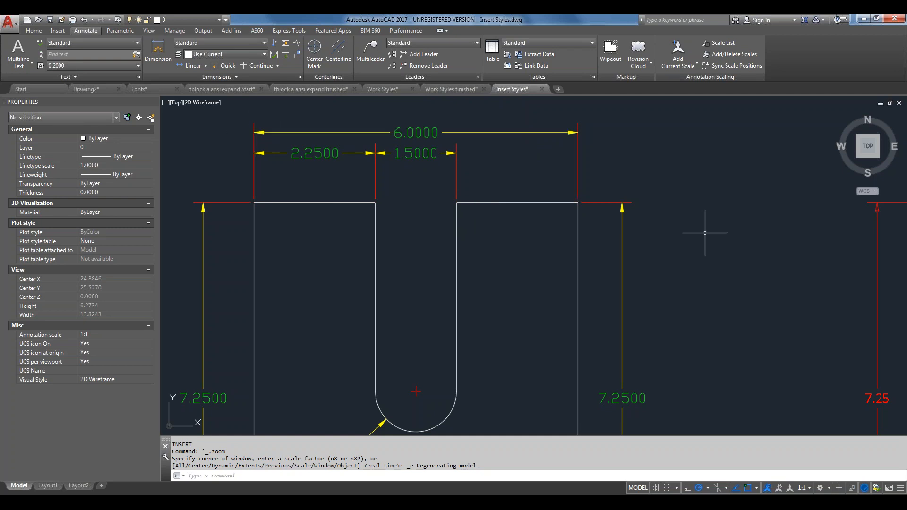
{"action": "mouse_move", "coordinate": [704, 232]}
{"action": "middle_mouse_down"}
{"action": "mouse_move", "coordinate": [463, 198]}
{"action": "mouse_move", "coordinate": [376, 221]}
{"action": "middle_mouse_up"}
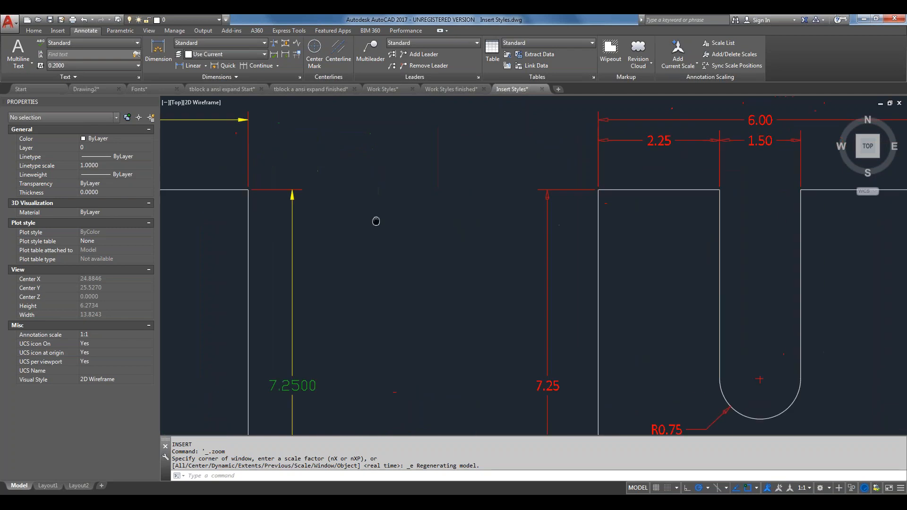
{"action": "middle_click_drag", "start_coordinate": [842, 191], "coordinate": [694, 209]}
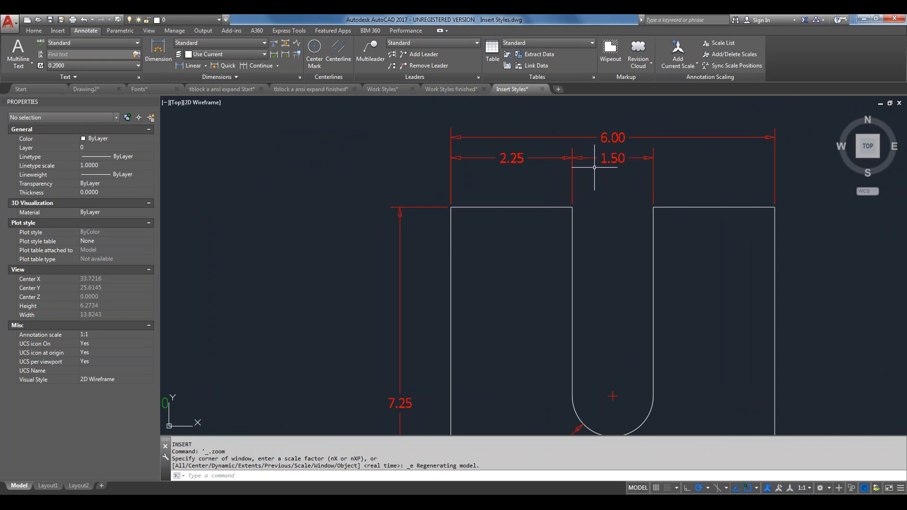
{"action": "middle_click_drag", "start_coordinate": [381, 196], "coordinate": [660, 199]}
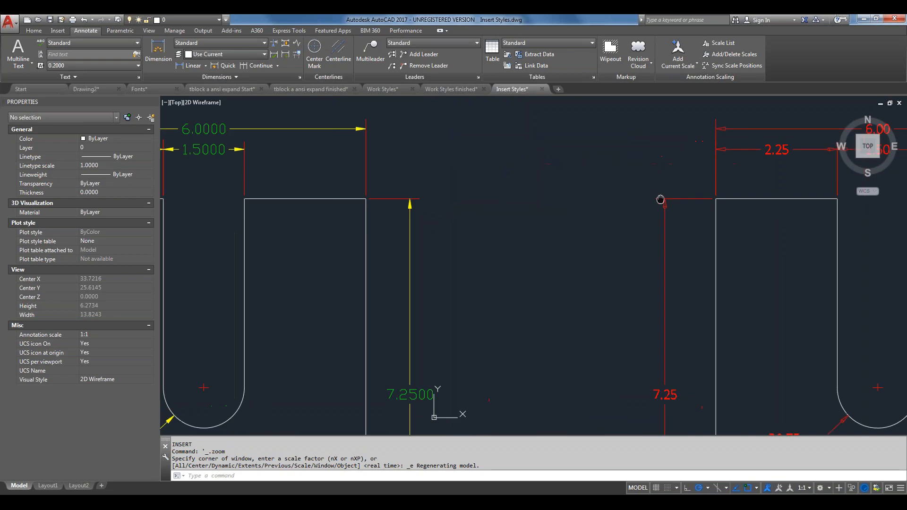
{"action": "middle_click_drag", "start_coordinate": [239, 196], "coordinate": [474, 214]}
{"action": "left_click", "coordinate": [434, 150]}
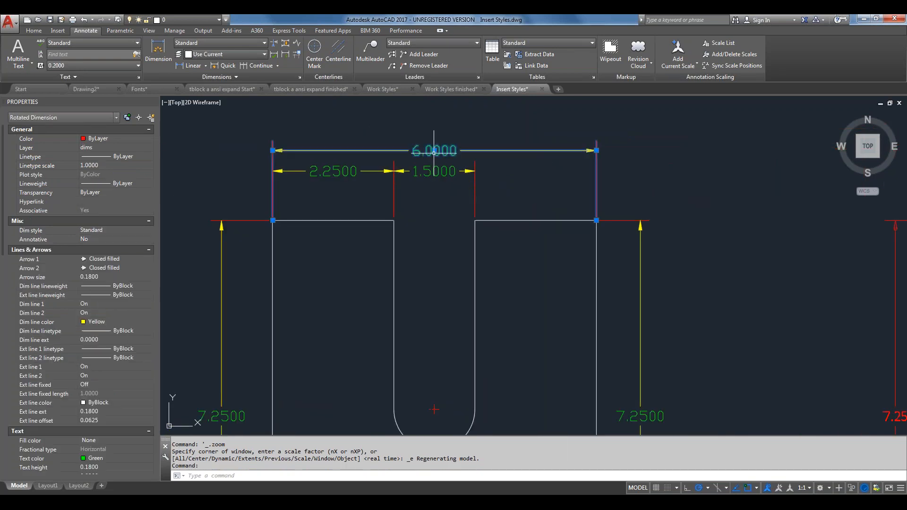
{"action": "mouse_move", "coordinate": [434, 151]}
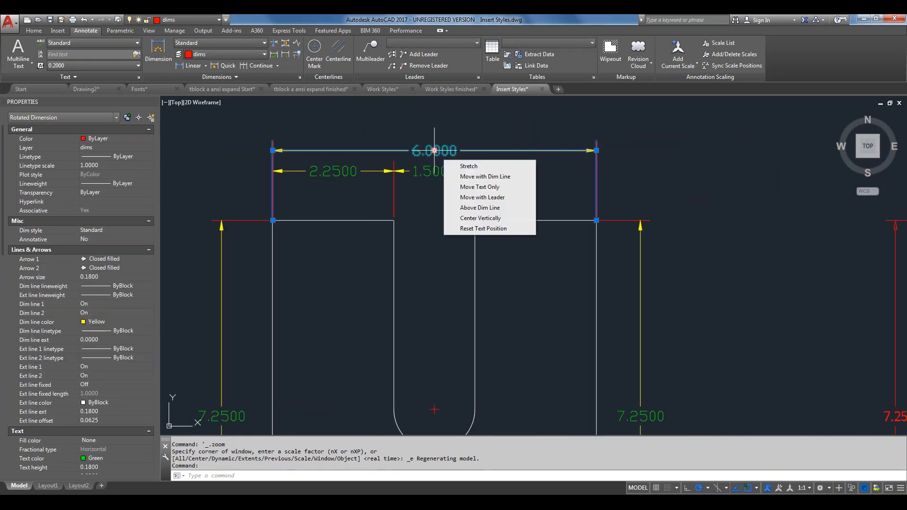
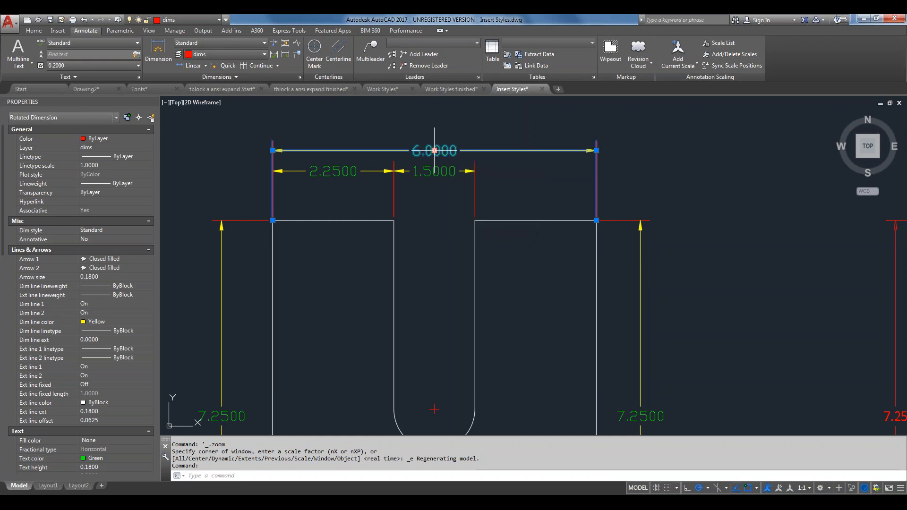
Review the text styles via ST without changes, then switch to Layout1 of Insert Styles
{"action": "type", "text": "s"}
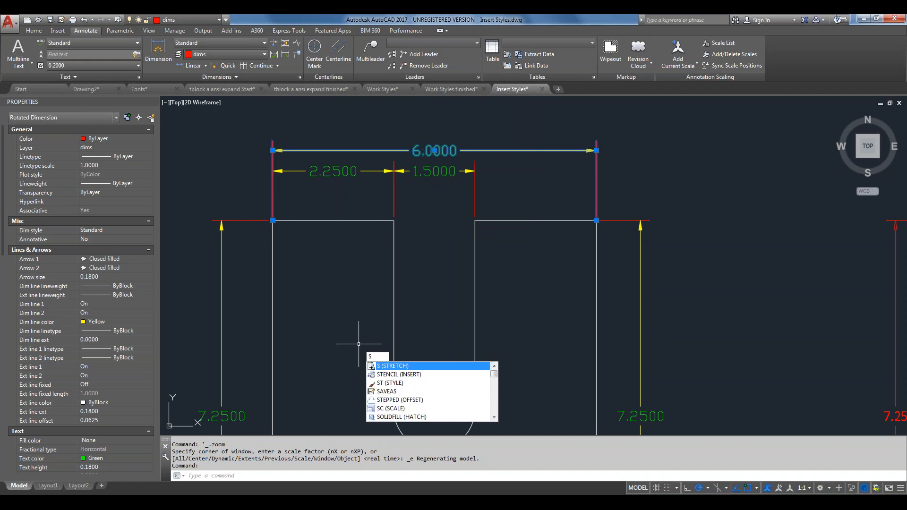
{"action": "type", "text": "t"}
{"action": "key", "text": "Return"}
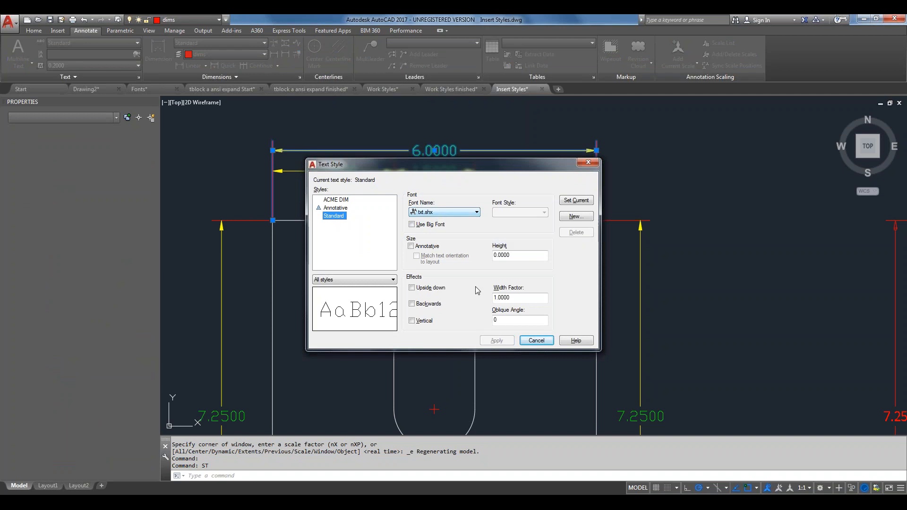
{"action": "left_click", "coordinate": [535, 340]}
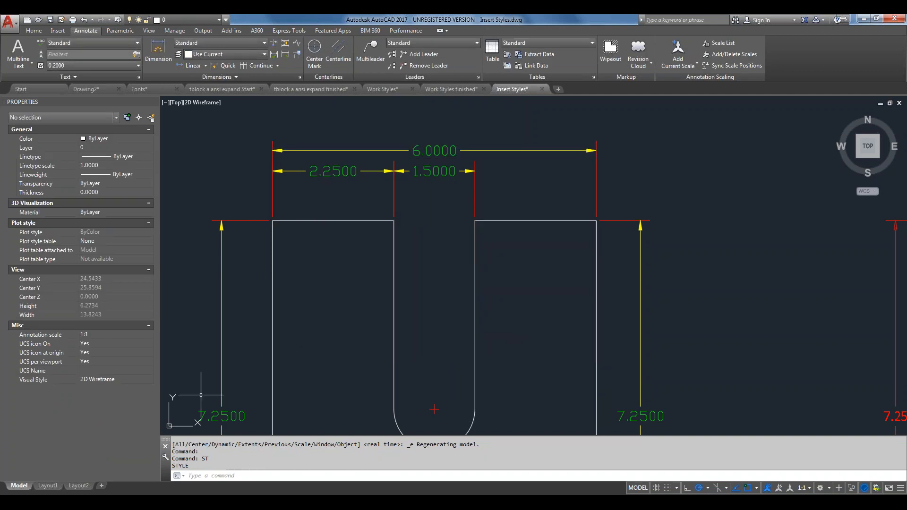
{"action": "left_click", "coordinate": [47, 485]}
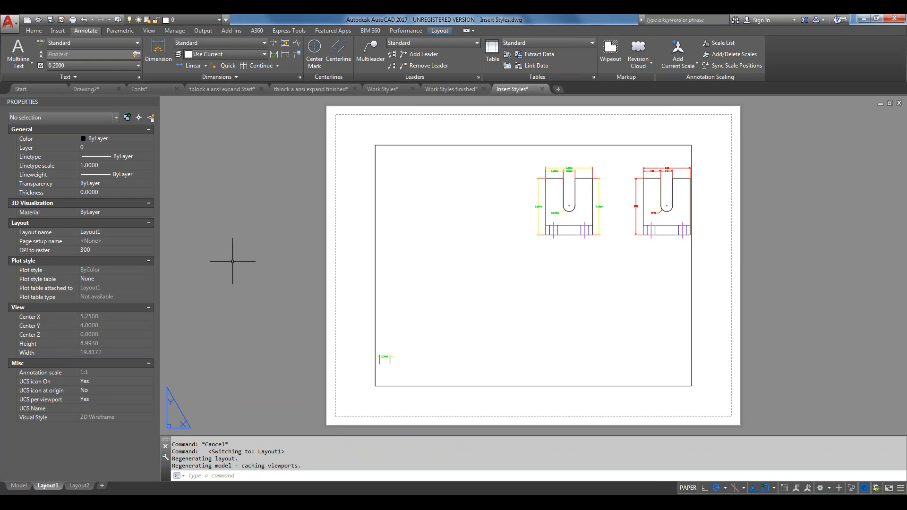
Drag the TBLK-ANSI EXPANDED block from tblock a ansi expand Start.dwg onto Layout1 via DesignCenter
{"action": "key", "text": "ctrl+2"}
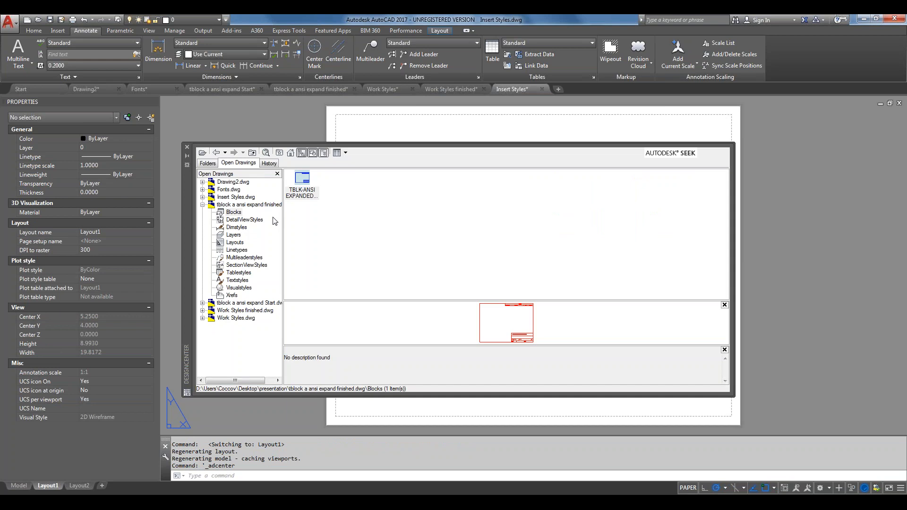
{"action": "left_click", "coordinate": [249, 304]}
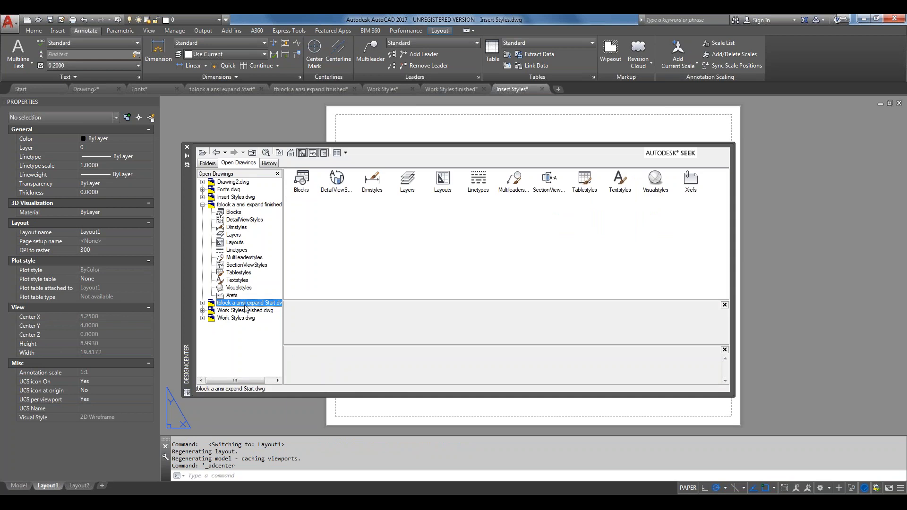
{"action": "left_click", "coordinate": [202, 302]}
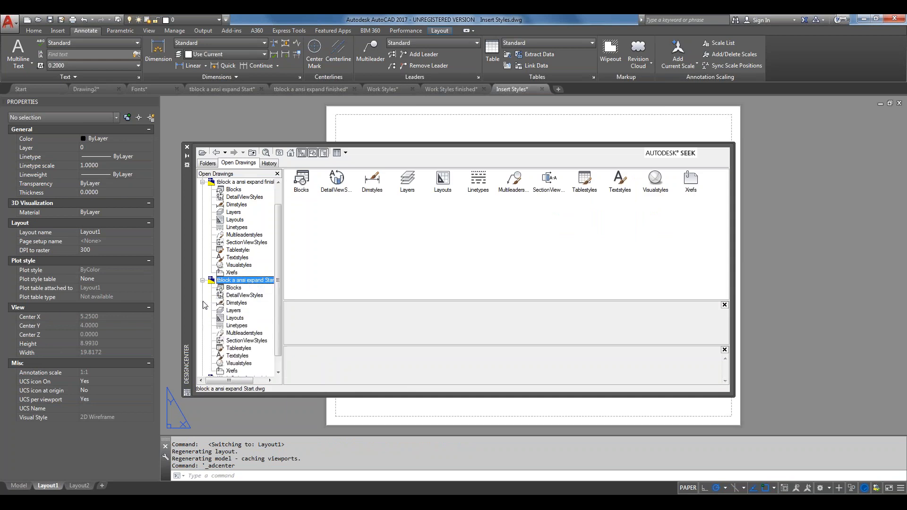
{"action": "left_click", "coordinate": [233, 287]}
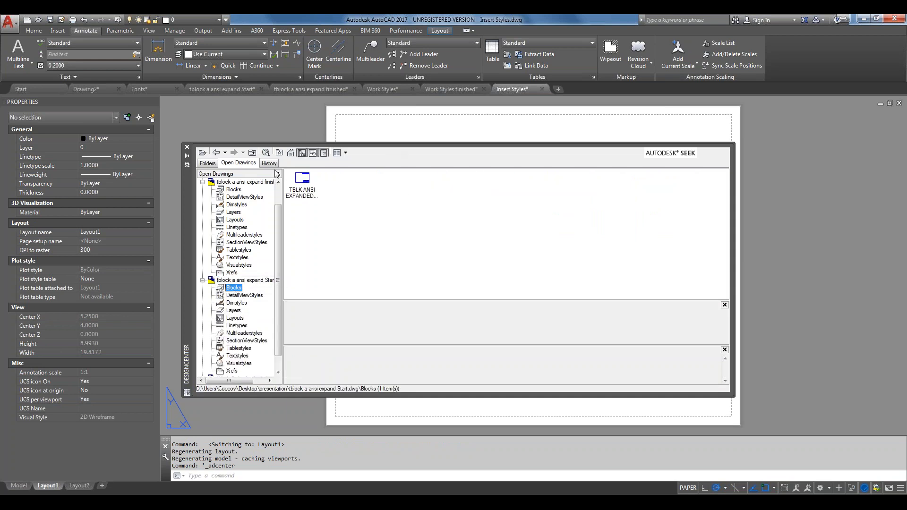
{"action": "left_click", "coordinate": [305, 183]}
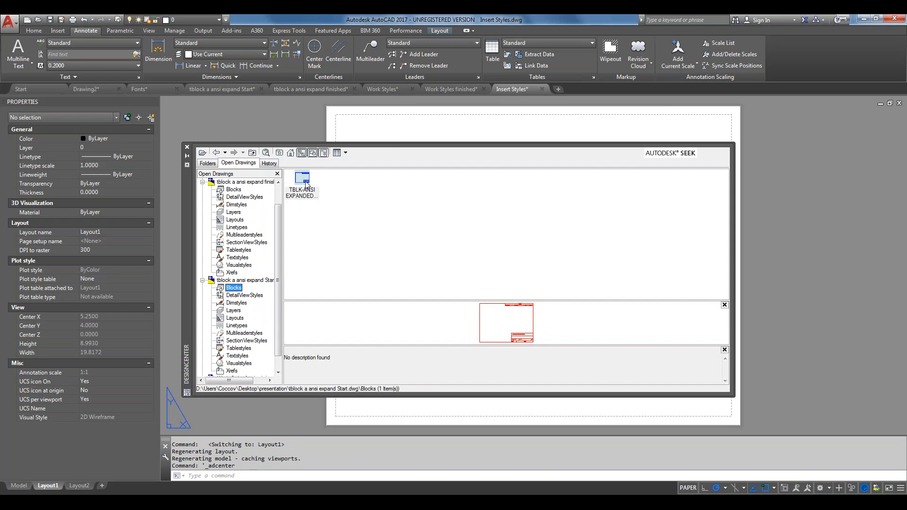
{"action": "left_click_drag", "start_coordinate": [306, 184], "coordinate": [332, 418]}
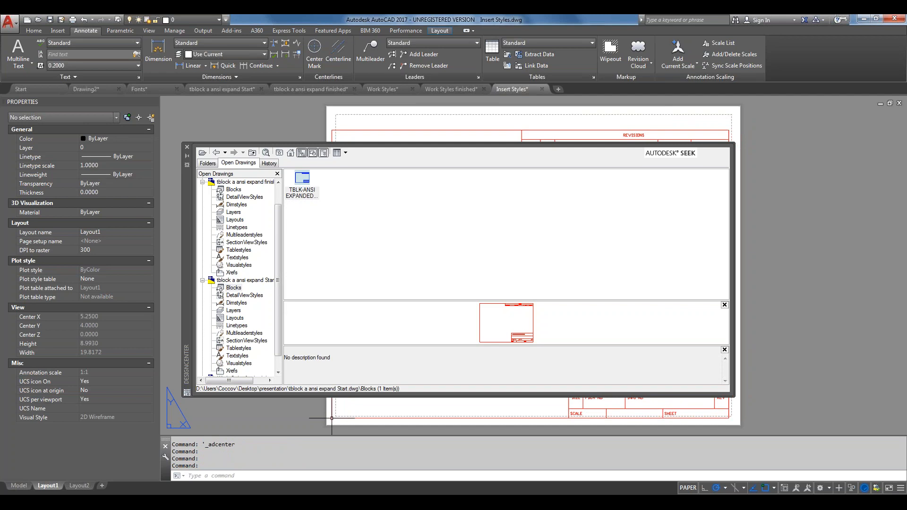
{"action": "left_click", "coordinate": [187, 150]}
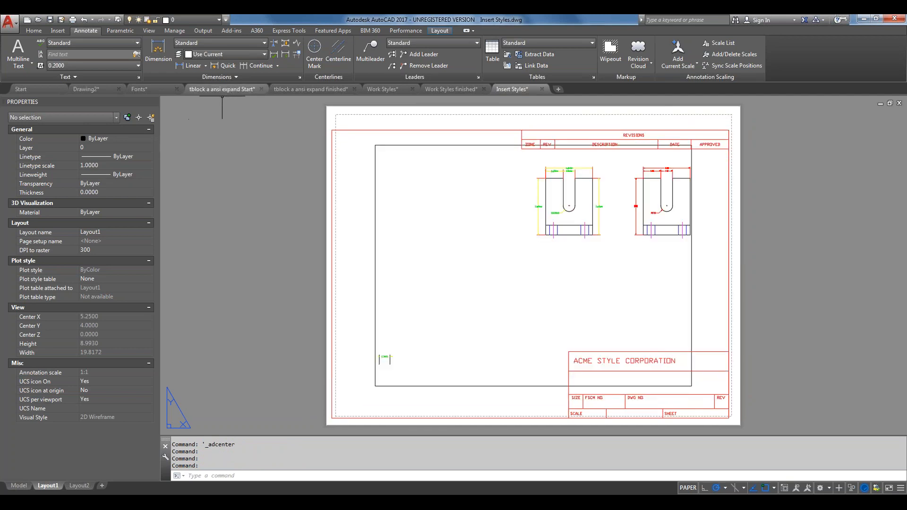
{"action": "left_click", "coordinate": [225, 88]}
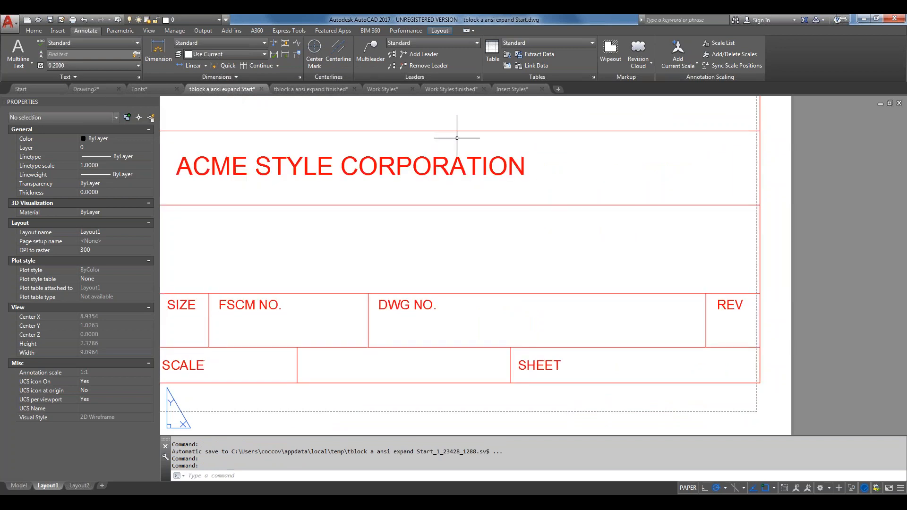
Return to Insert Styles and zoom onto the title block's ACME STYLE CORPORATION lettering
{"action": "left_click", "coordinate": [515, 88]}
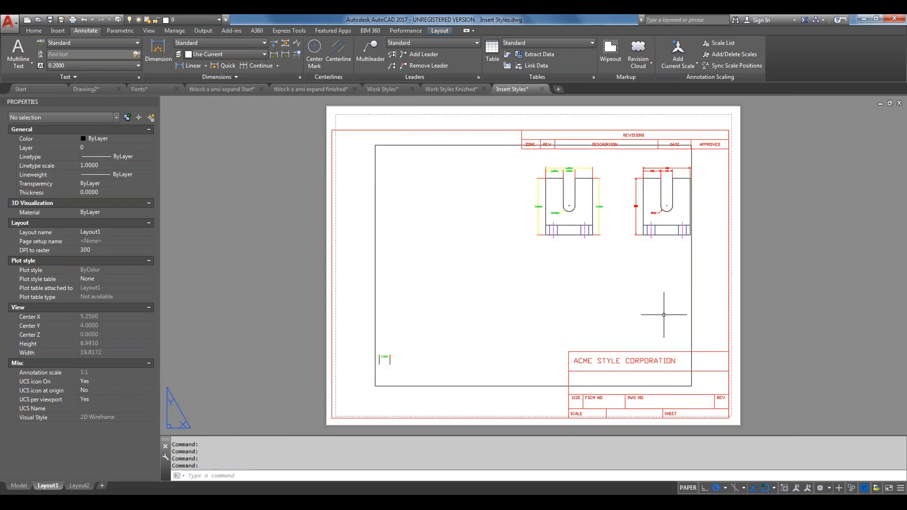
{"action": "scroll", "coordinate": [670, 376], "scroll_direction": "up", "scroll_amount": 6}
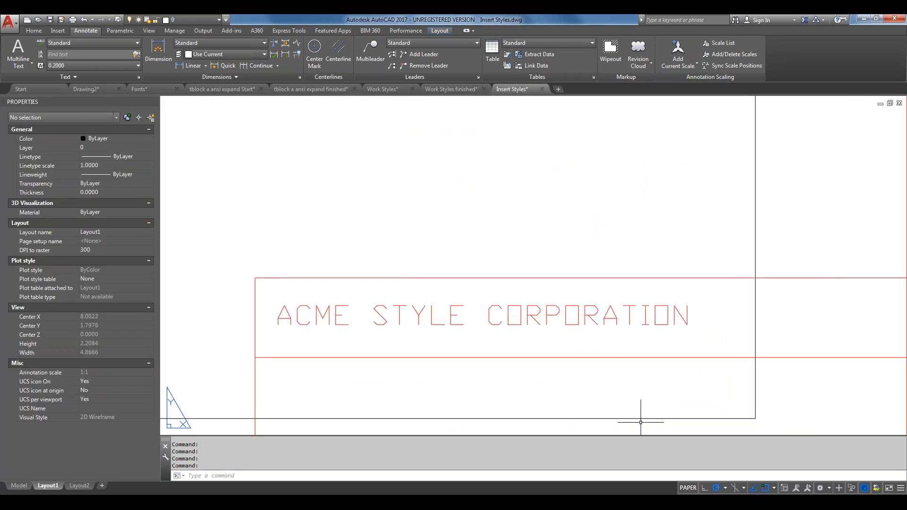
{"action": "middle_click_drag", "start_coordinate": [639, 421], "coordinate": [634, 261]}
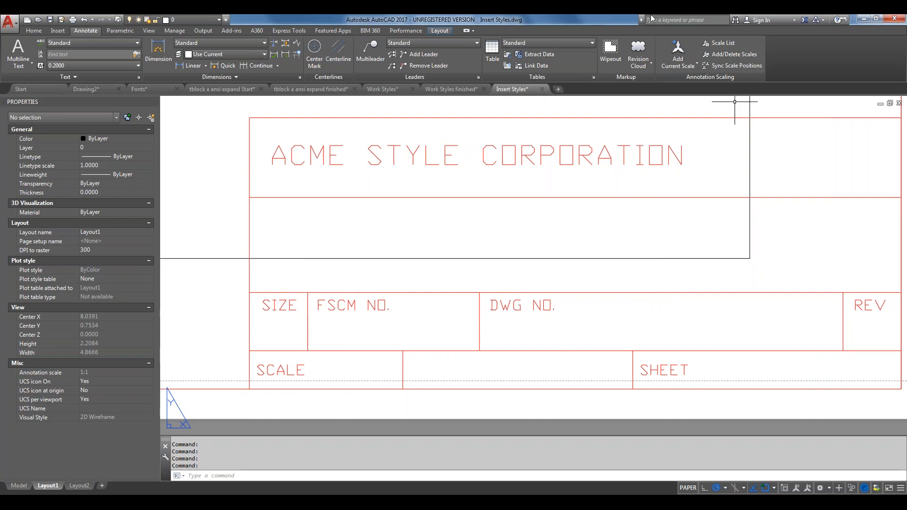
{"action": "scroll", "coordinate": [652, 188], "scroll_direction": "up", "scroll_amount": 2}
{"action": "scroll", "coordinate": [647, 187], "scroll_direction": "down", "scroll_amount": 4}
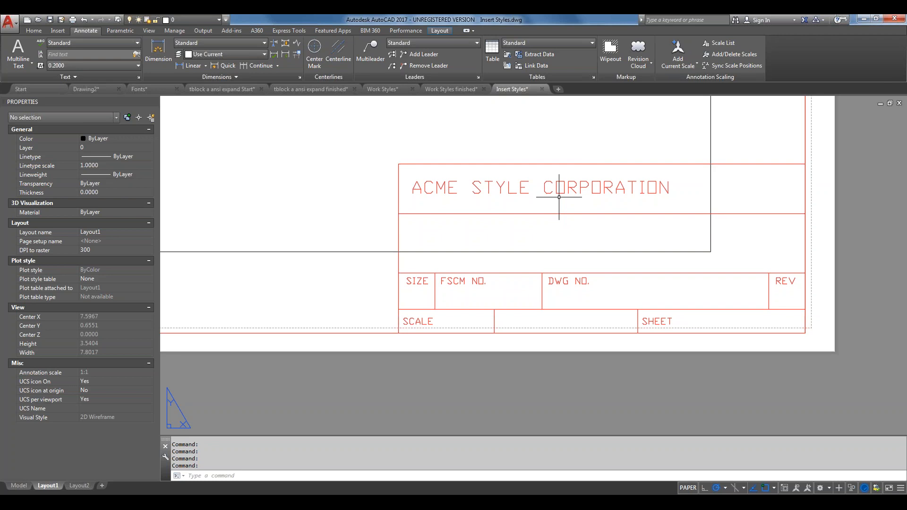
{"action": "type", "text": "FONTALT"}
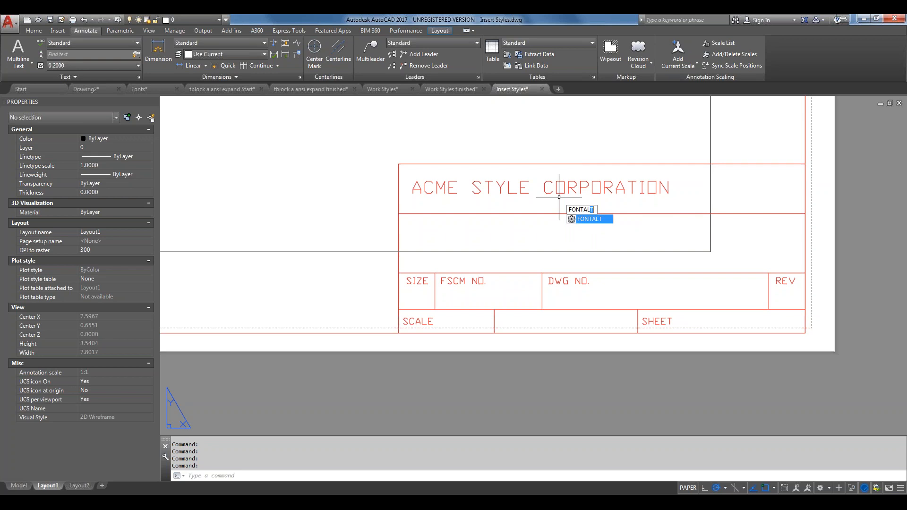
{"action": "key", "text": "Return"}
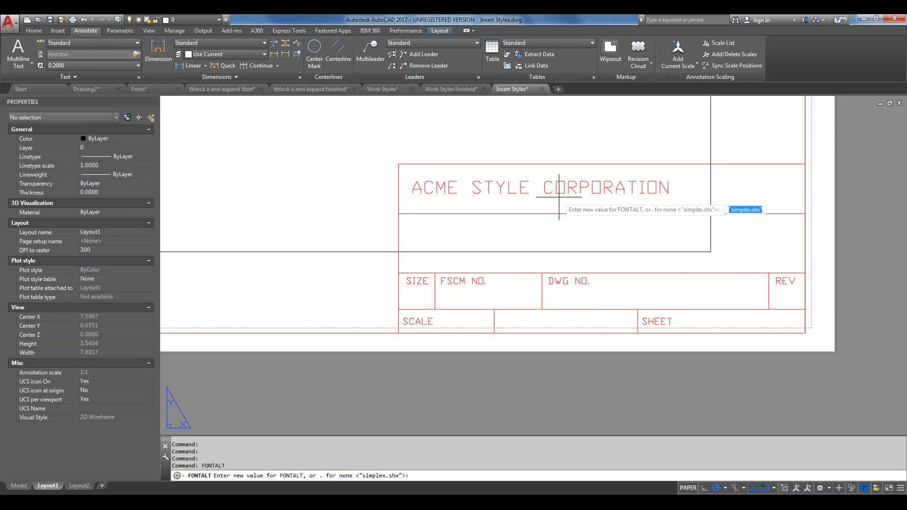
{"action": "key", "text": "Escape"}
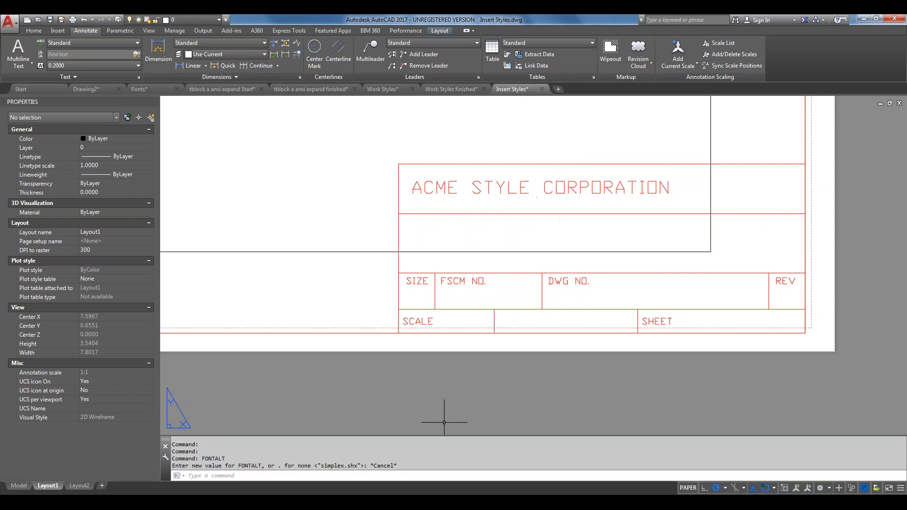
{"action": "left_click", "coordinate": [456, 474]}
Check the font map file location with FONTMAP, cancel it, and switch to Directory Opus
{"action": "type", "text": "font"}
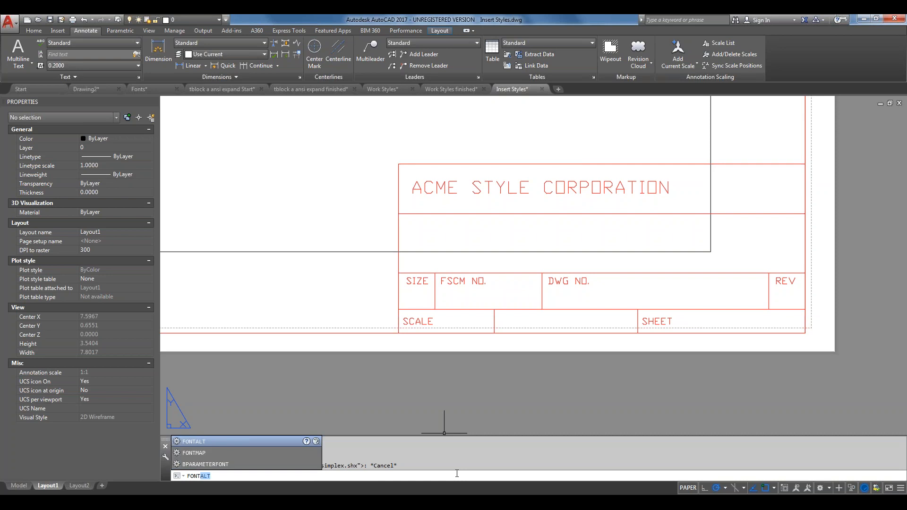
{"action": "type", "text": "m"}
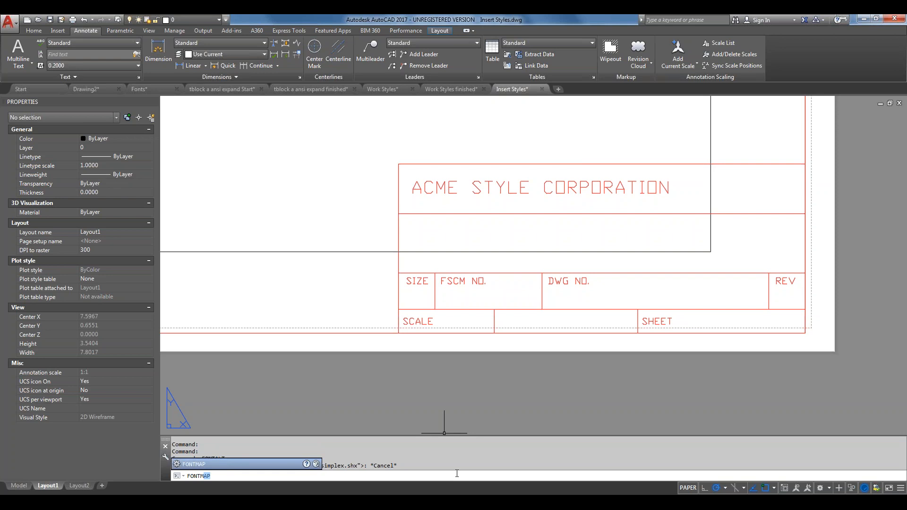
{"action": "key", "text": "Return"}
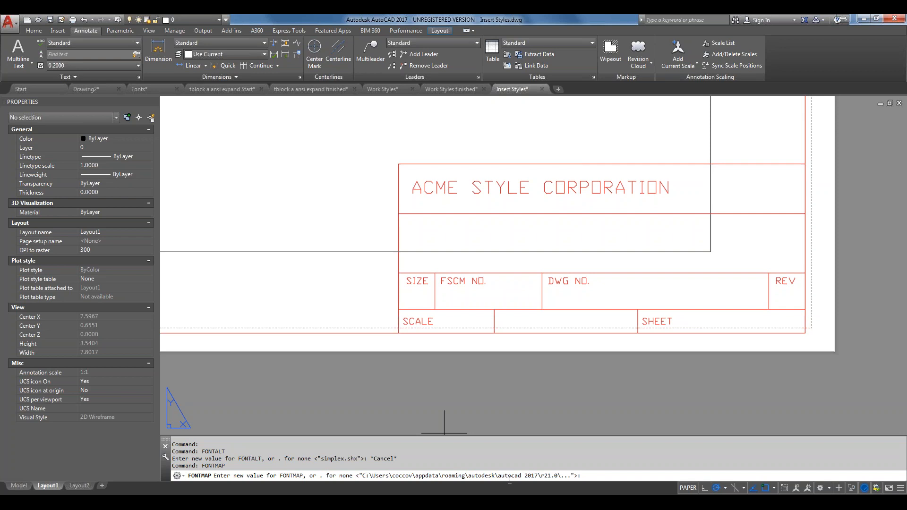
{"action": "key", "text": "Escape"}
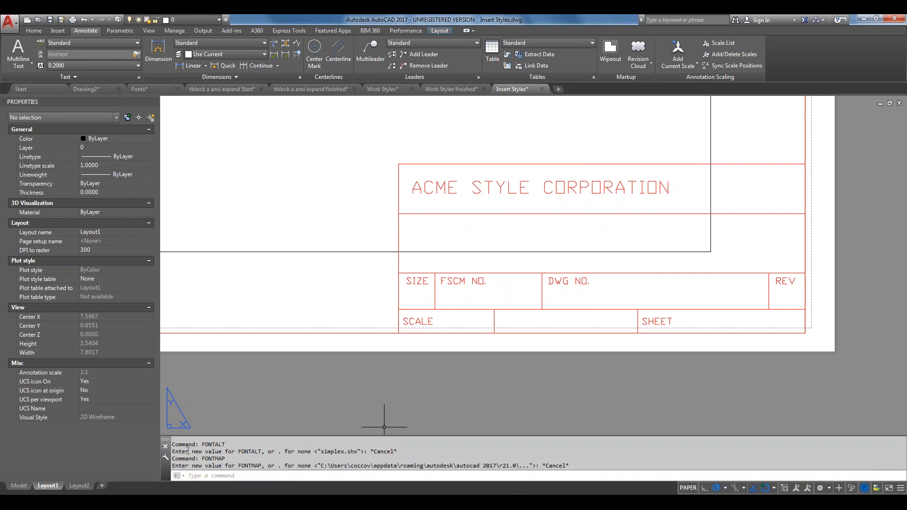
{"action": "left_click", "coordinate": [121, 500]}
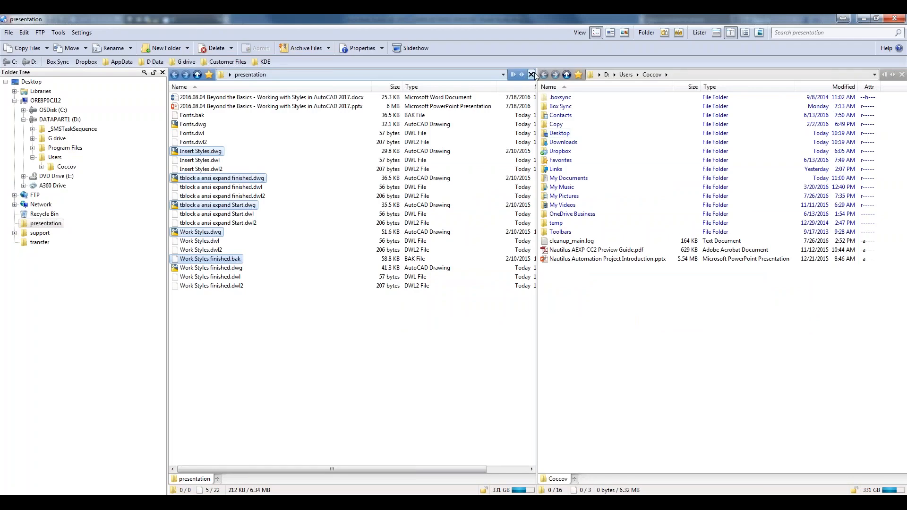
Navigate AppData > Roaming > Autodesk > AutoCAD 2017 > R21.0 > enu in Directory Opus
{"action": "left_click", "coordinate": [531, 74]}
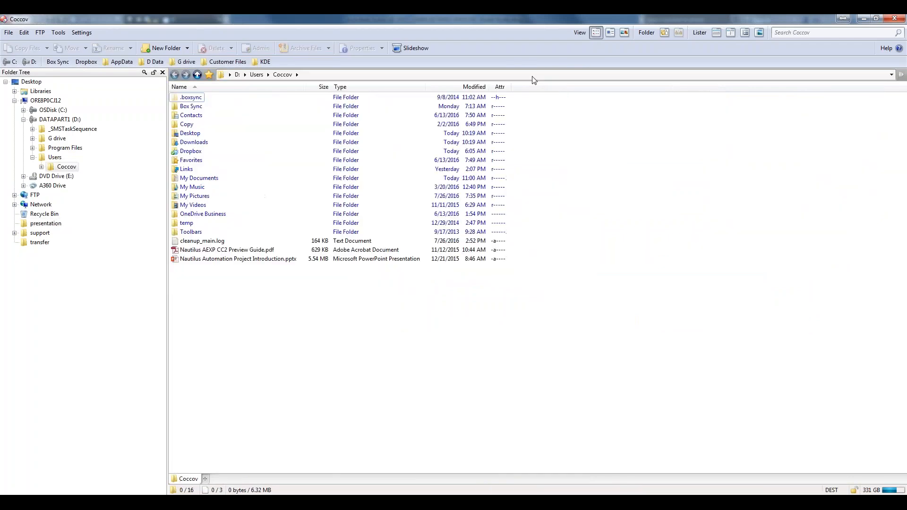
{"action": "left_click", "coordinate": [122, 62]}
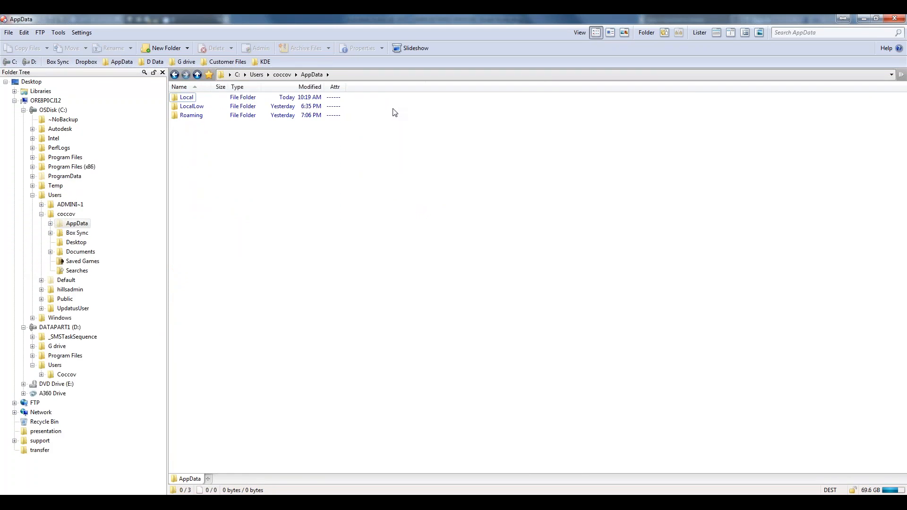
{"action": "left_click", "coordinate": [188, 115]}
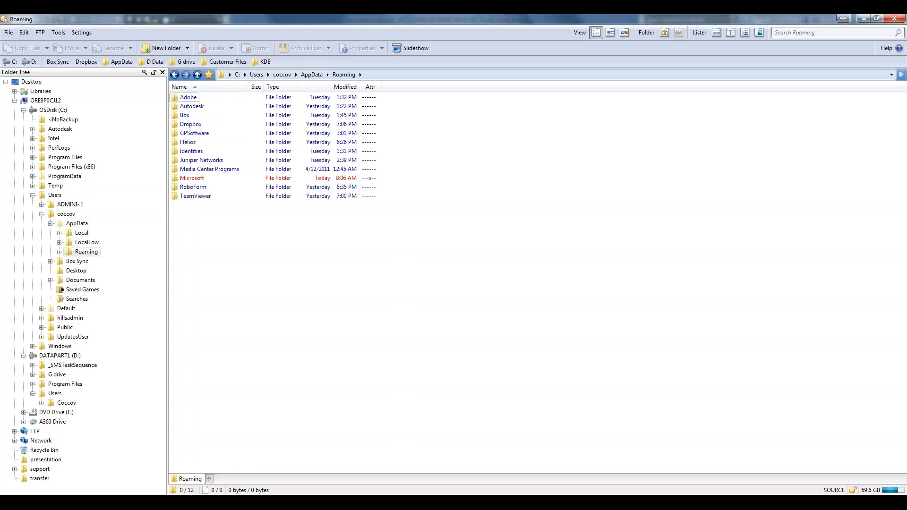
{"action": "double_click", "coordinate": [190, 106]}
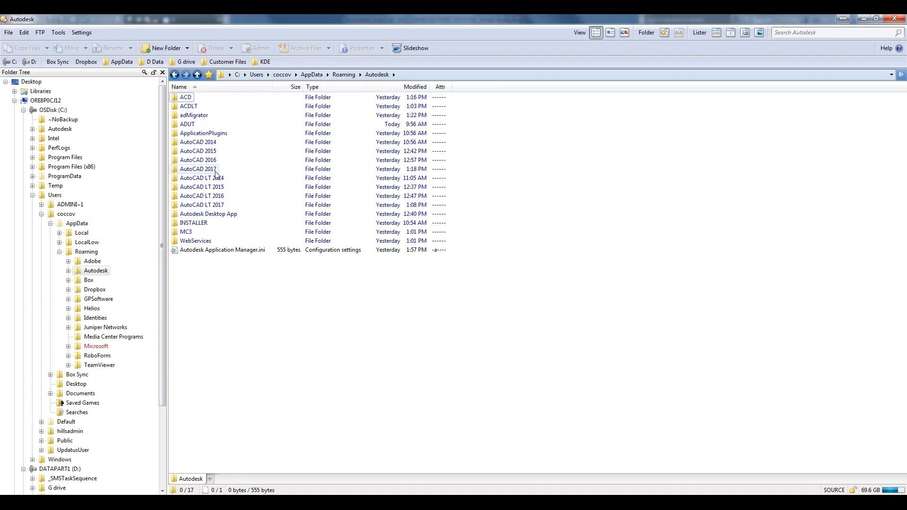
{"action": "double_click", "coordinate": [215, 170]}
{"action": "double_click", "coordinate": [186, 97]}
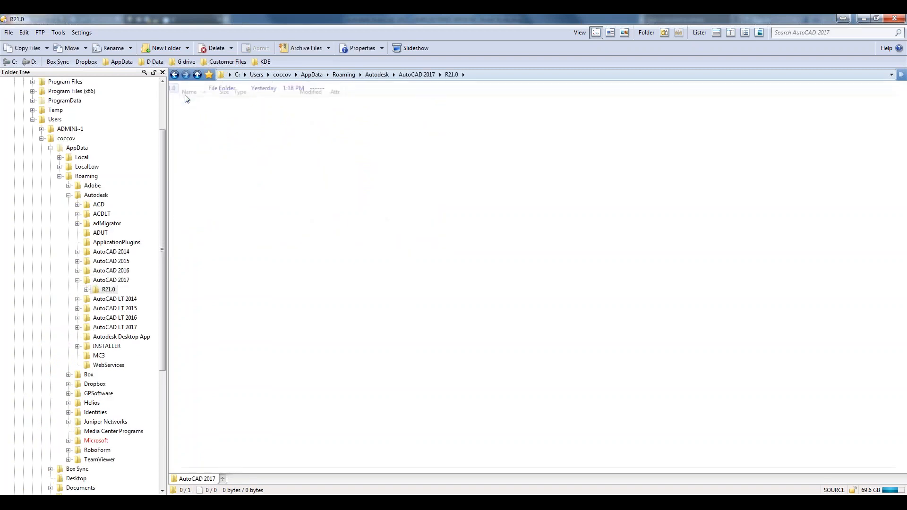
{"action": "double_click", "coordinate": [185, 97]}
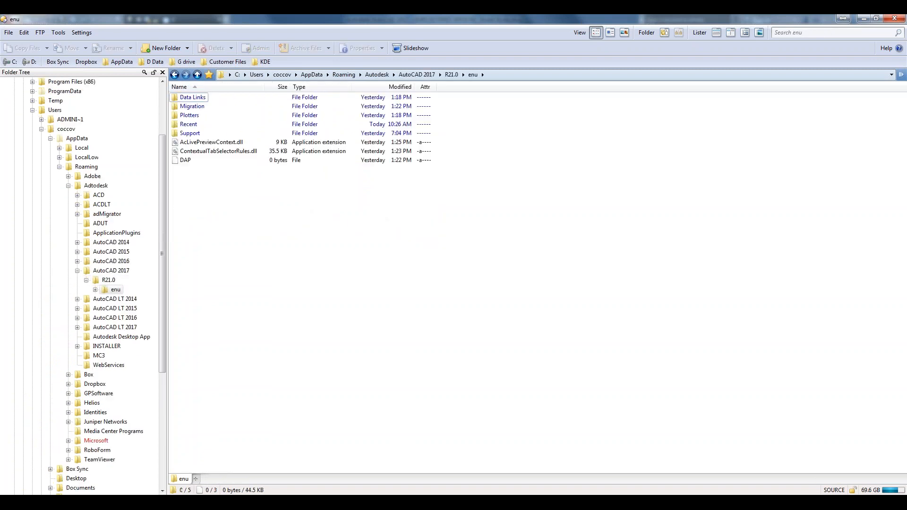
Open the Support folder and bring up the context menu for acad.fmp
{"action": "double_click", "coordinate": [199, 133]}
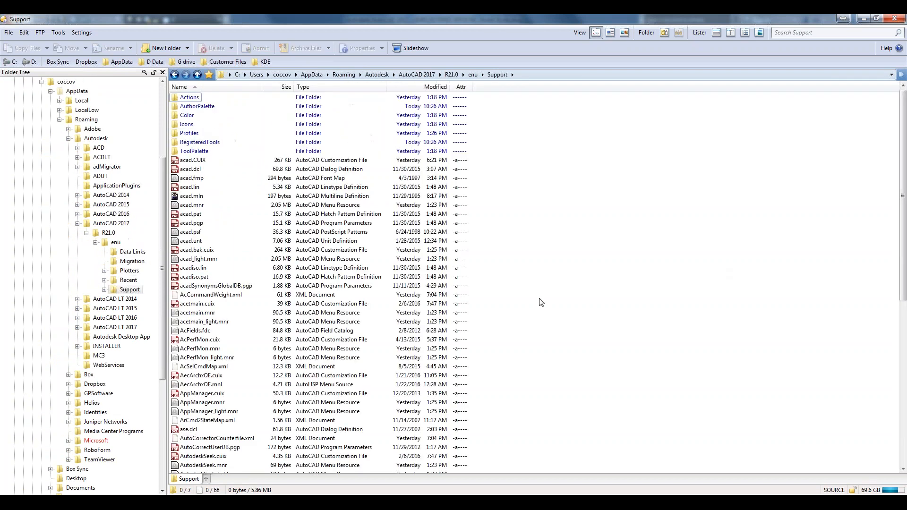
{"action": "scroll", "coordinate": [419, 289], "scroll_direction": "up", "scroll_amount": 4, "text": "ctrl"}
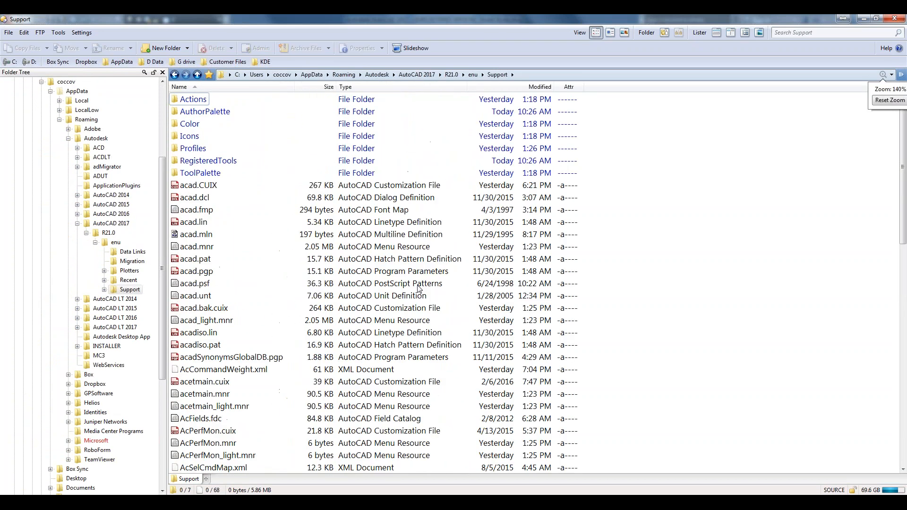
{"action": "scroll", "coordinate": [417, 286], "scroll_direction": "up", "scroll_amount": 1, "text": "ctrl"}
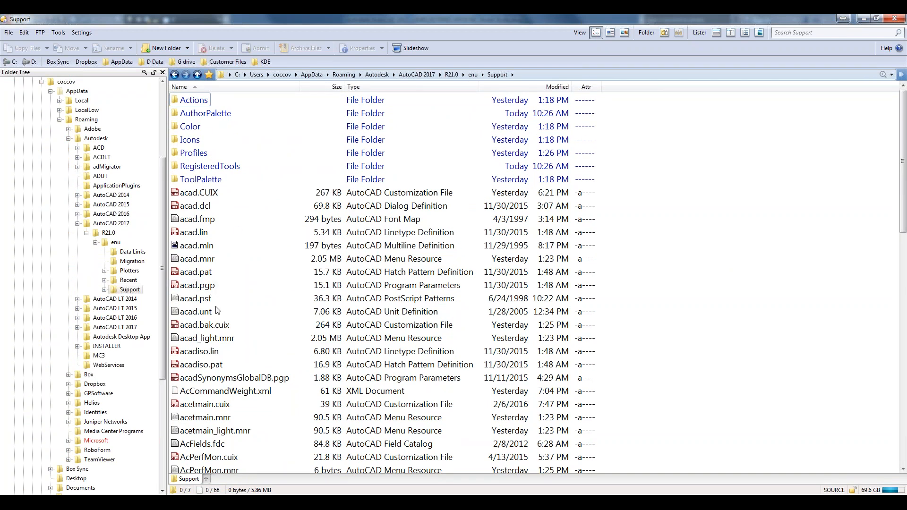
{"action": "left_click", "coordinate": [197, 220]}
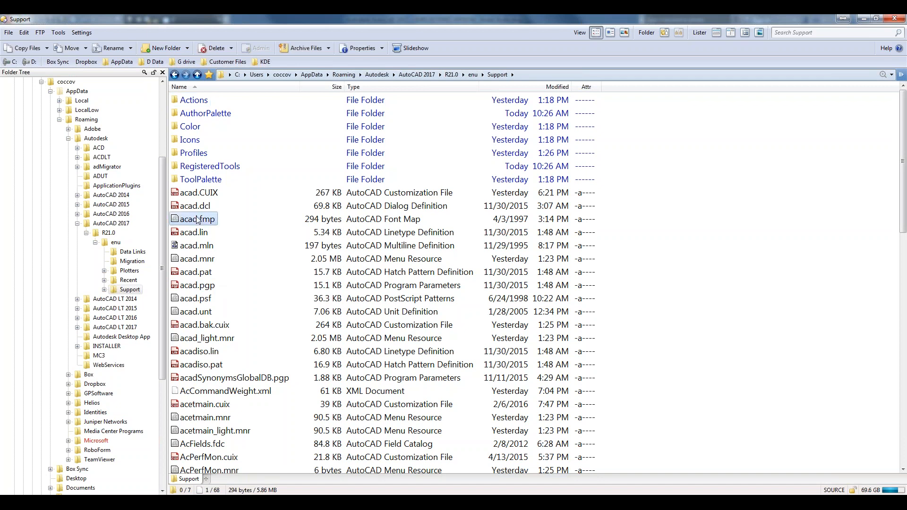
{"action": "right_click", "coordinate": [197, 220]}
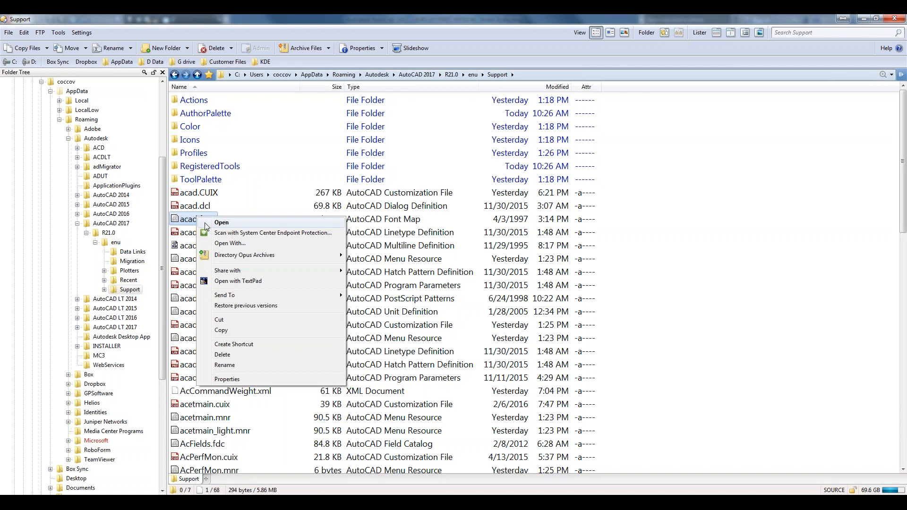
Open acad.fmp in TextPad, dismissing the tip of the day and evaluation reminder
{"action": "left_click", "coordinate": [209, 224]}
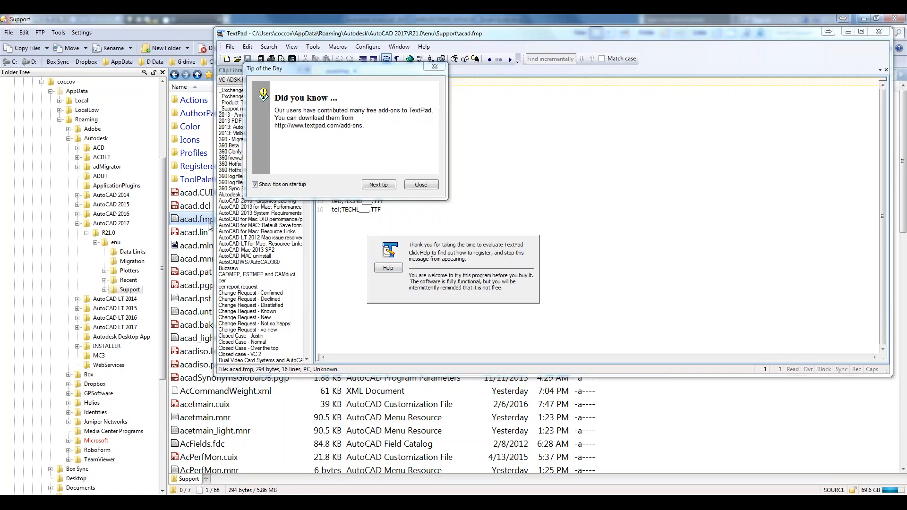
{"action": "left_click", "coordinate": [439, 67]}
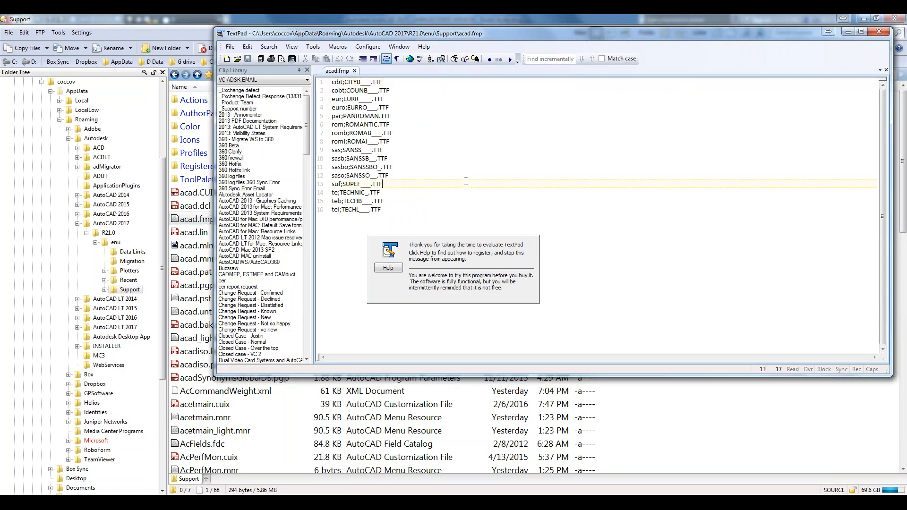
{"action": "left_click", "coordinate": [450, 184]}
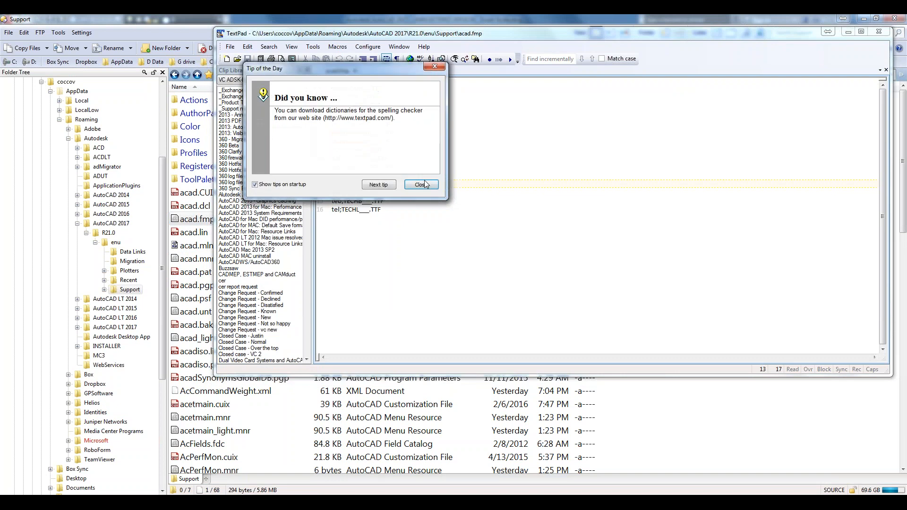
{"action": "left_click", "coordinate": [421, 184]}
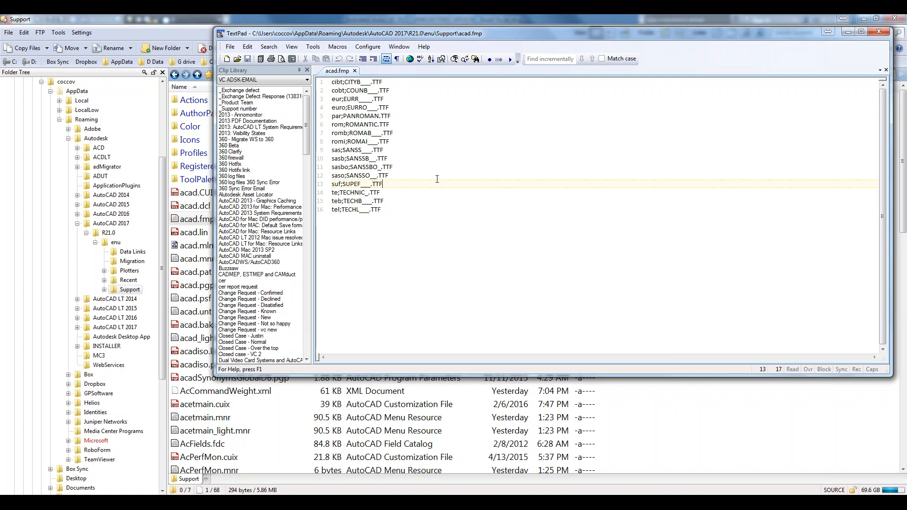
Highlight part of the first mapping line, then clear the selection
{"action": "left_click", "coordinate": [358, 82]}
{"action": "left_click_drag", "start_coordinate": [358, 82], "coordinate": [334, 83]}
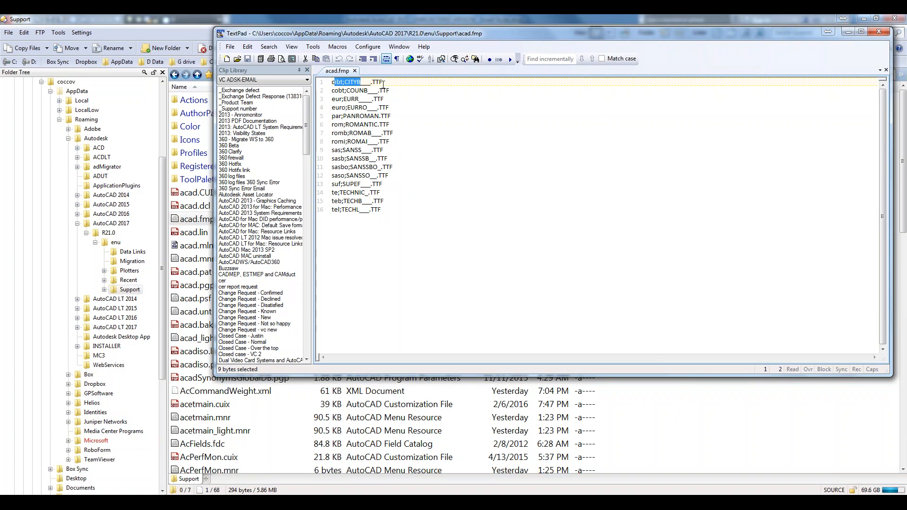
{"action": "left_click", "coordinate": [342, 82]}
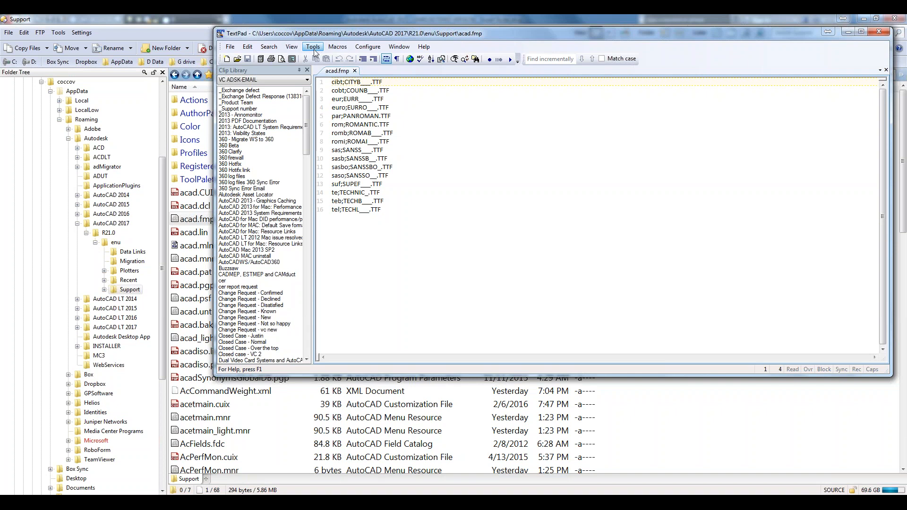
Set the Default document class font size to 18 in TextPad Preferences
{"action": "left_click", "coordinate": [368, 47]}
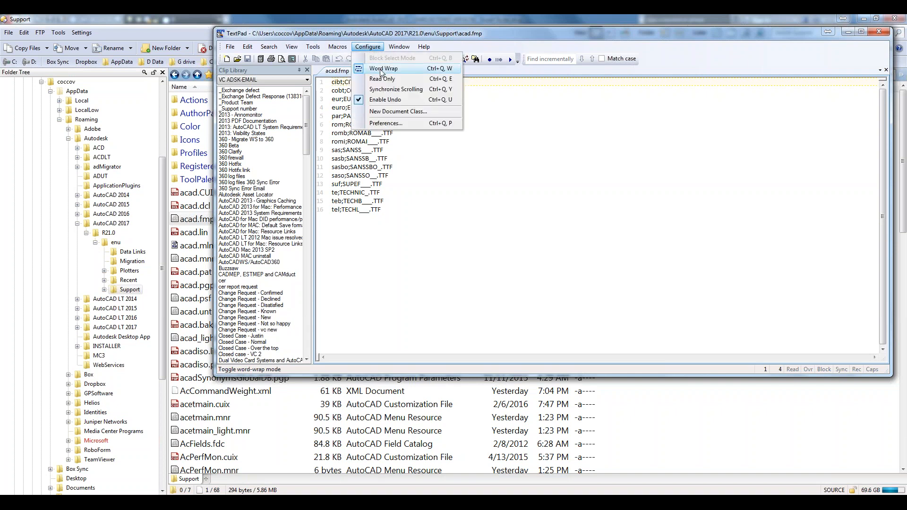
{"action": "left_click", "coordinate": [390, 124]}
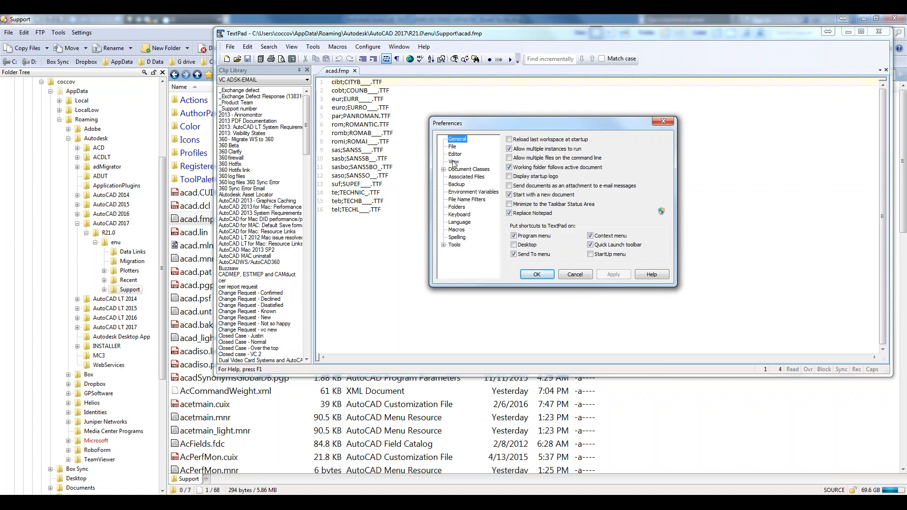
{"action": "left_click", "coordinate": [453, 162]}
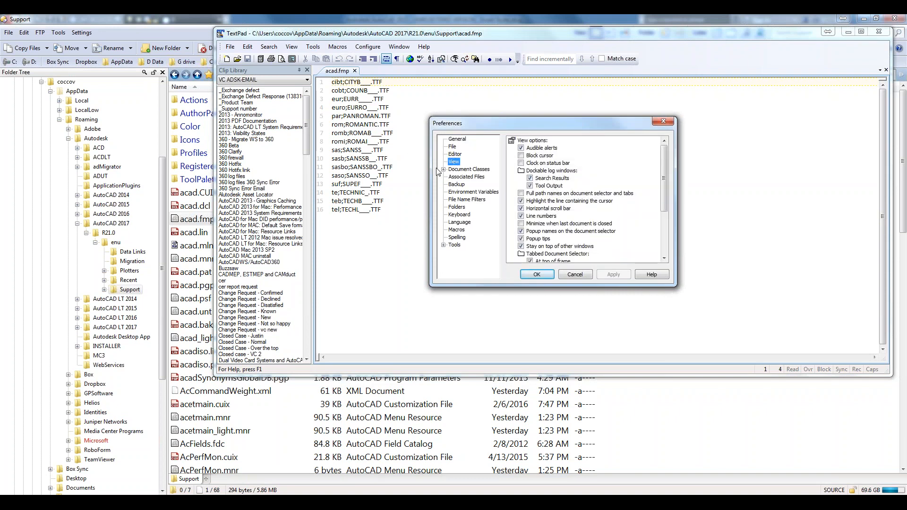
{"action": "left_click", "coordinate": [443, 170]}
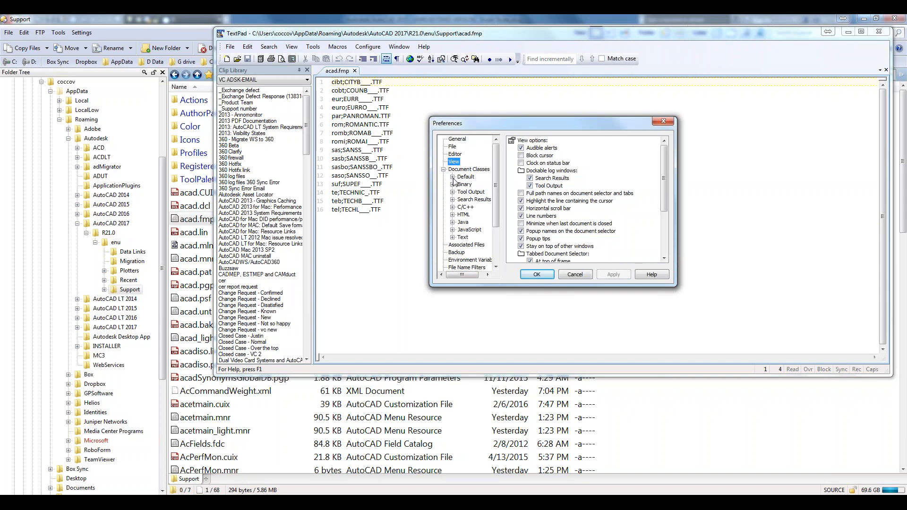
{"action": "left_click", "coordinate": [452, 176]}
{"action": "left_click", "coordinate": [472, 191]}
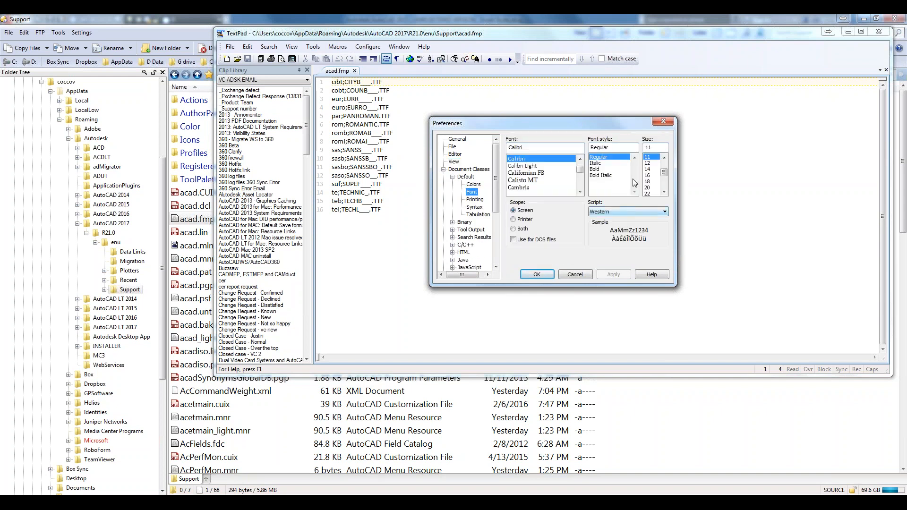
{"action": "left_click", "coordinate": [648, 181]}
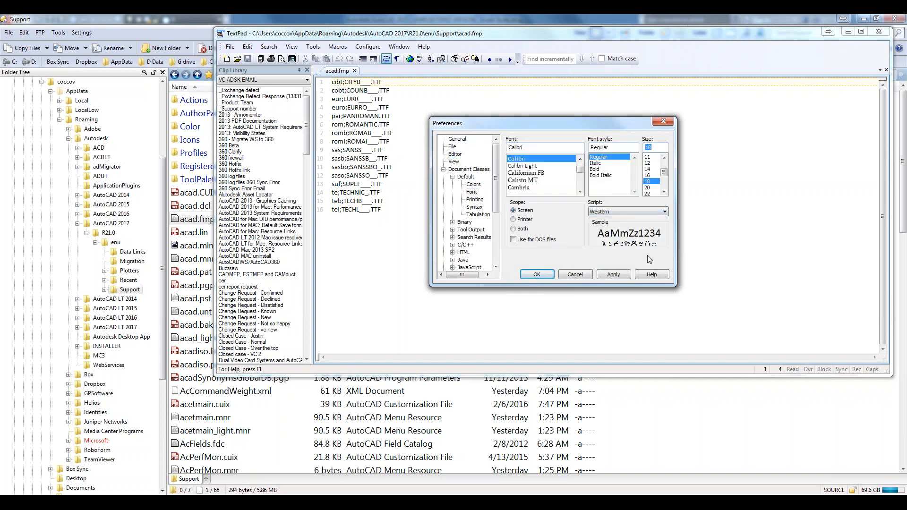
{"action": "left_click", "coordinate": [614, 274]}
{"action": "left_click", "coordinate": [536, 274]}
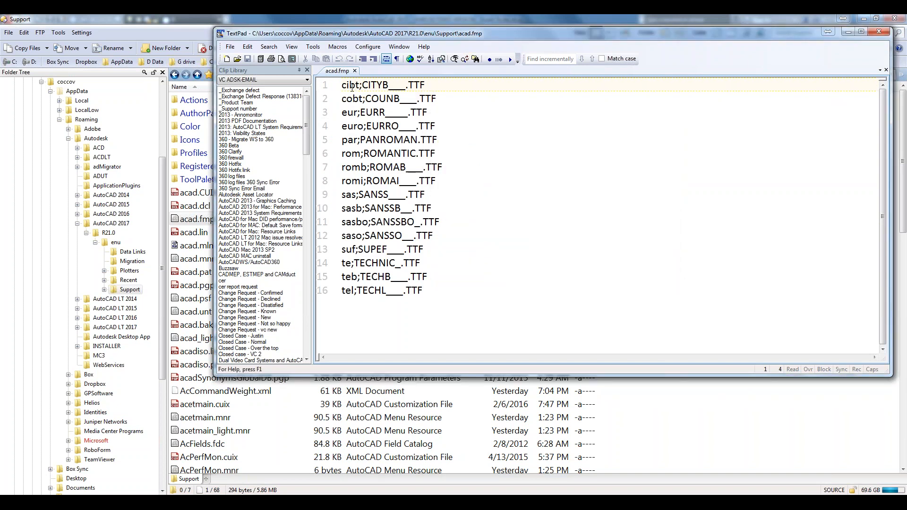
{"action": "left_click_drag", "start_coordinate": [361, 85], "coordinate": [338, 84]}
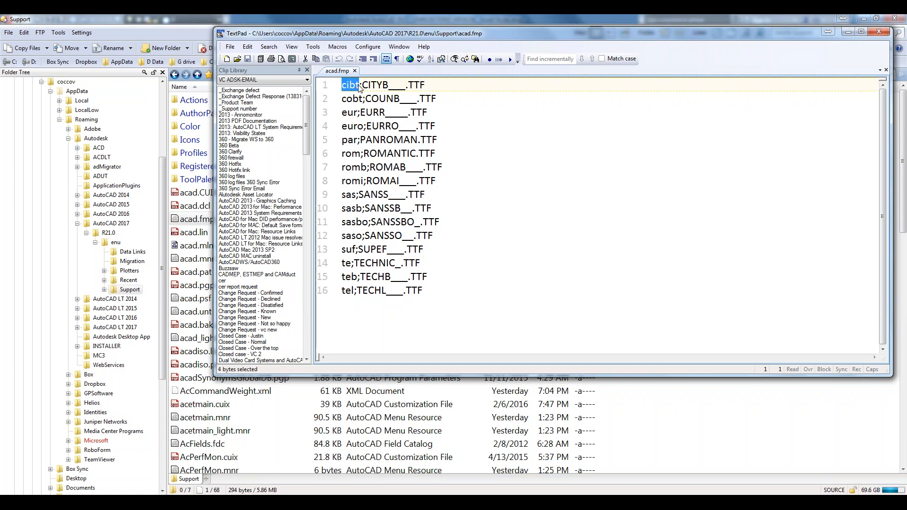
{"action": "left_click", "coordinate": [361, 85]}
{"action": "left_click_drag", "start_coordinate": [362, 85], "coordinate": [426, 88]}
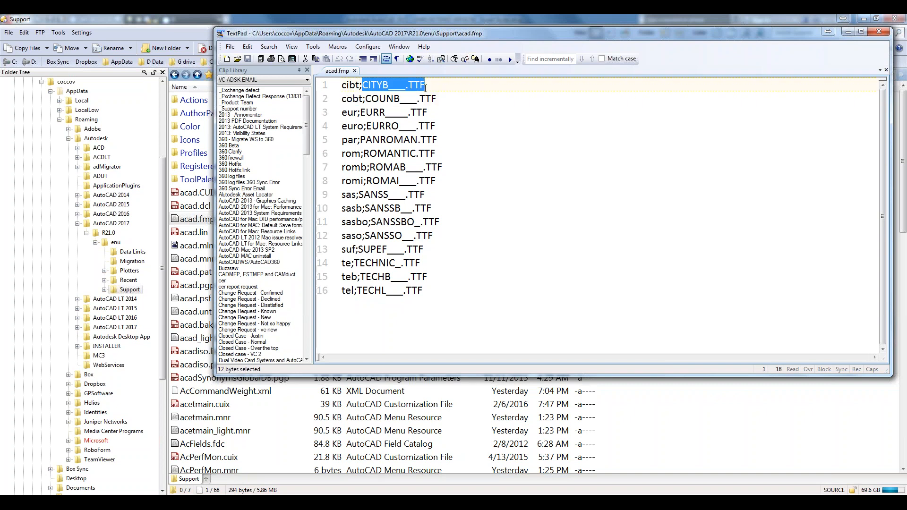
{"action": "left_click", "coordinate": [425, 88]}
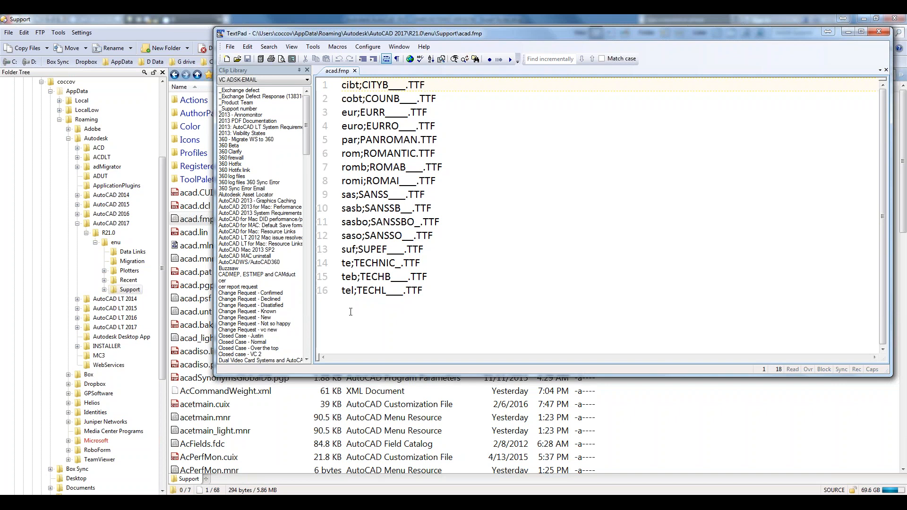
Add line 17 'startrek;CALIBRI.TTF' after line 16 of acad.fmp
{"action": "left_click", "coordinate": [438, 293]}
{"action": "key", "text": "Return"}
{"action": "type", "text": "startrek;CA:"}
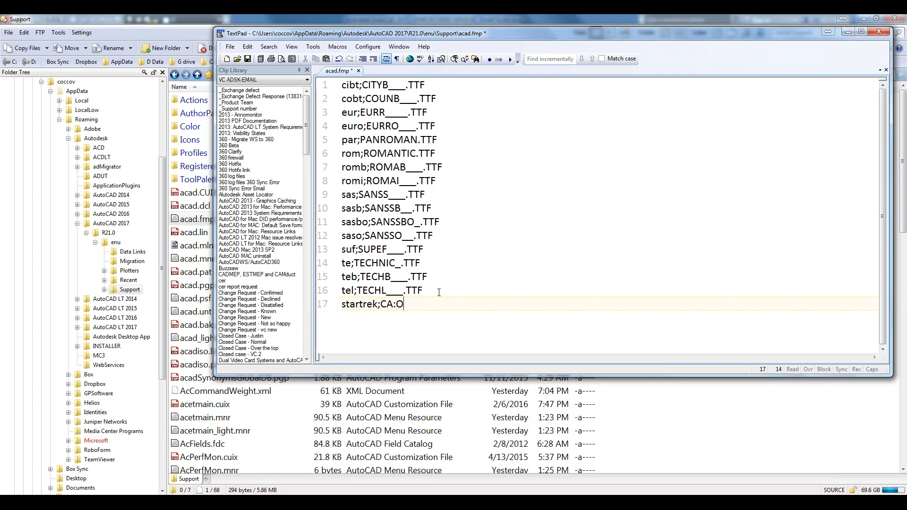
{"action": "key", "text": "BackSpace"}
{"action": "type", "text": "LIBI"}
{"action": "key", "text": "BackSpace"}
{"action": "type", "text": "RI.TTF"}
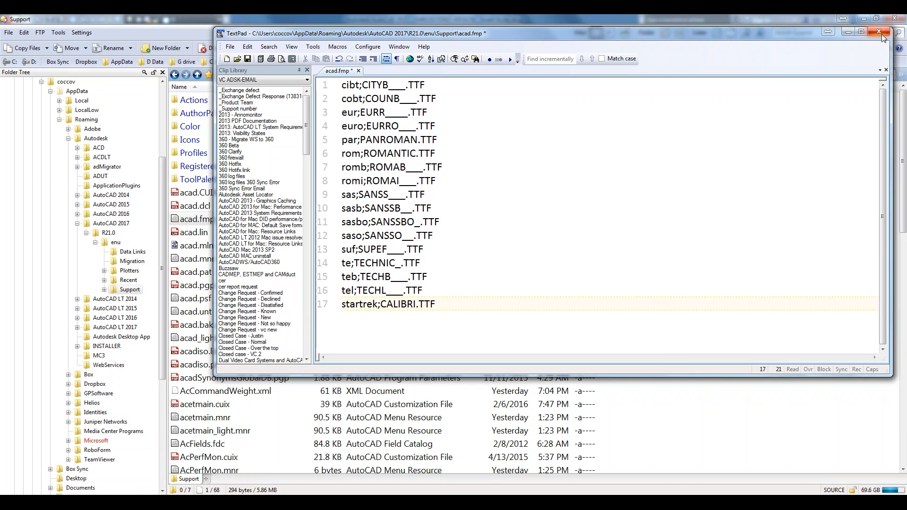
Minimize TextPad and Directory Opus to return to AutoCAD
{"action": "left_click", "coordinate": [848, 32]}
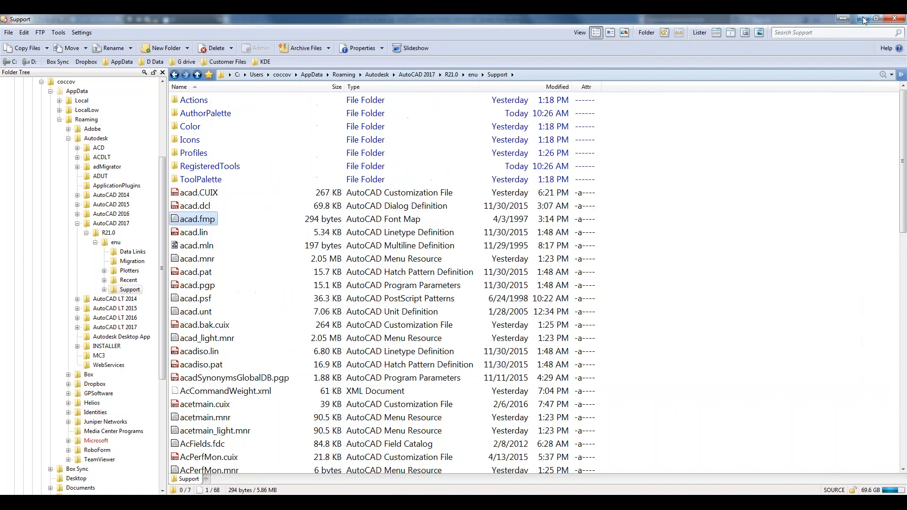
{"action": "left_click", "coordinate": [863, 20]}
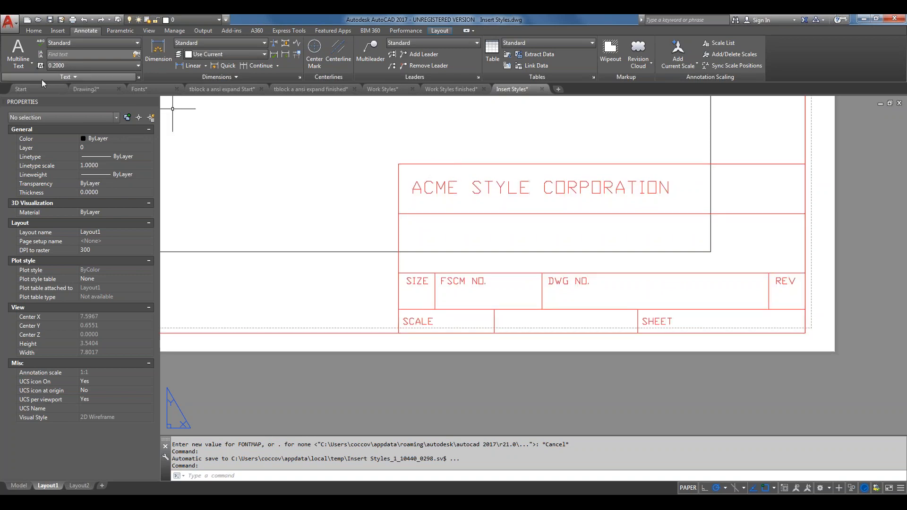
Go to Fonts.dwg's Layout1 and activate its viewport showing the SHX and TTF lines
{"action": "left_click", "coordinate": [139, 89]}
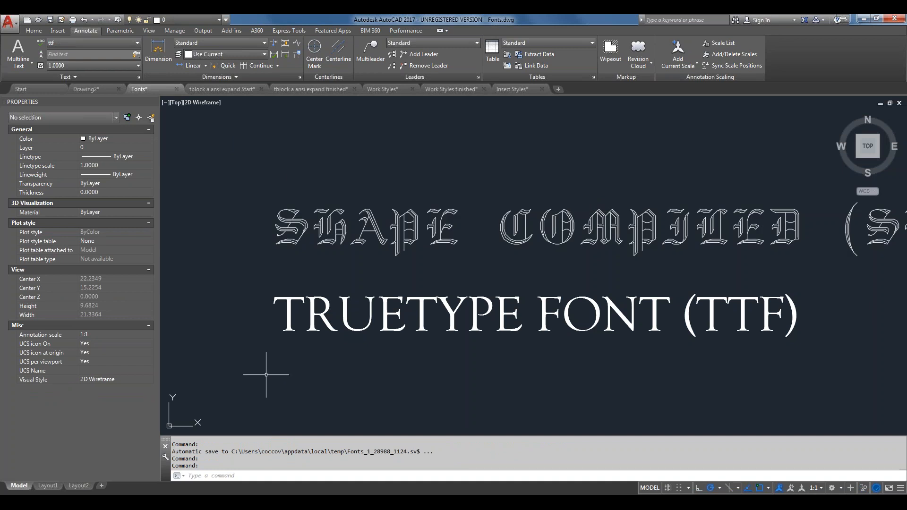
{"action": "left_click", "coordinate": [47, 486]}
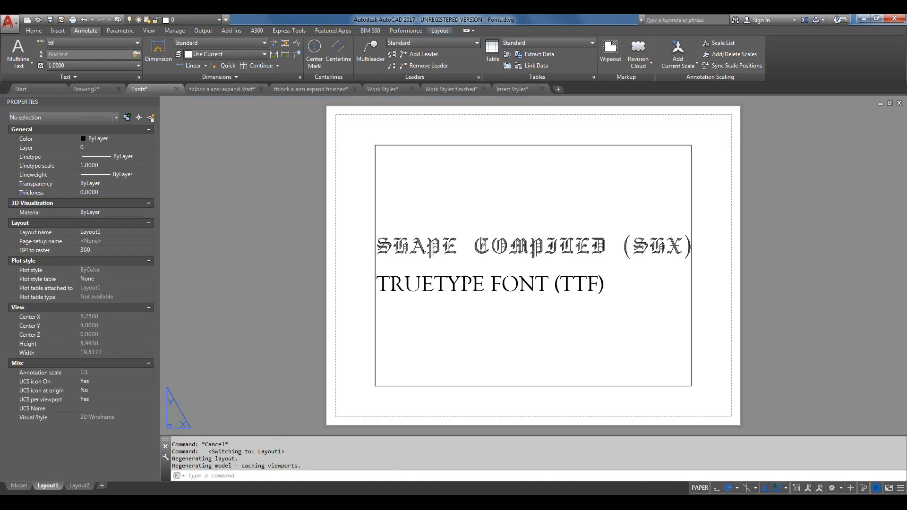
{"action": "double_click", "coordinate": [512, 222]}
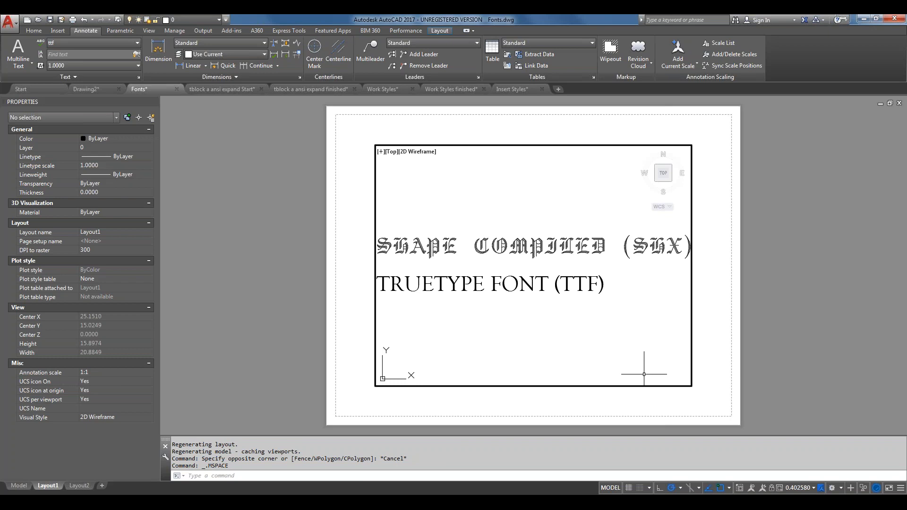
Set the Layout1 viewport scale to 4:1 and pan until the large TrueType NT letters fill it
{"action": "left_click", "coordinate": [813, 488]}
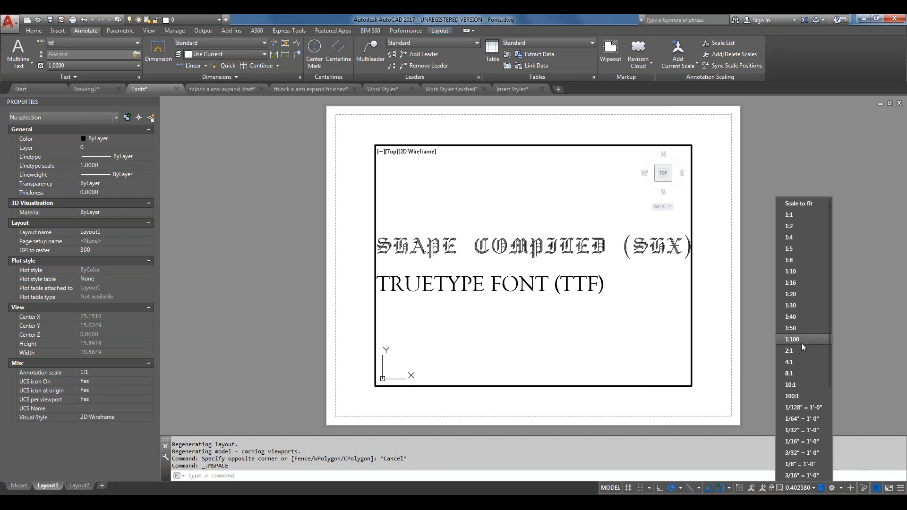
{"action": "left_click", "coordinate": [798, 365]}
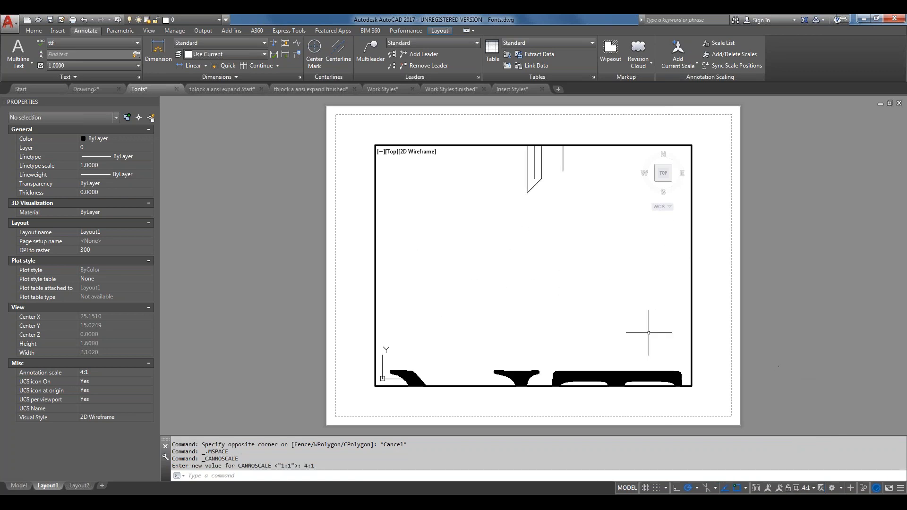
{"action": "middle_click_drag", "start_coordinate": [648, 334], "coordinate": [634, 162]}
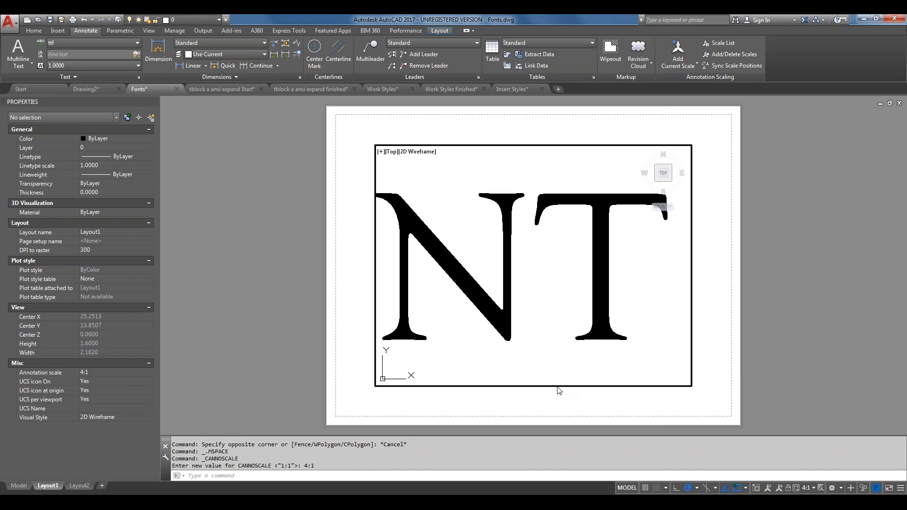
Draw a second viewport with MV right of the first, then pan the sample text left inside it
{"action": "double_click", "coordinate": [750, 333]}
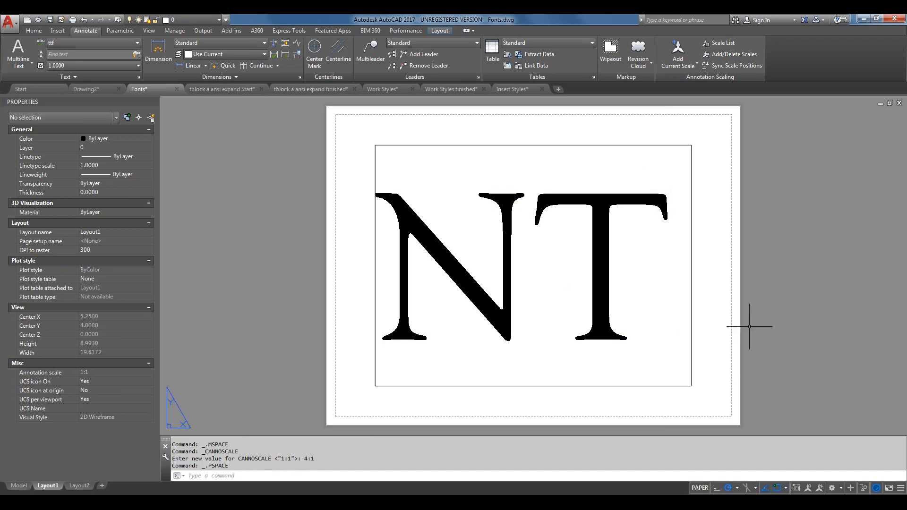
{"action": "middle_click_drag", "start_coordinate": [749, 429], "coordinate": [355, 443]}
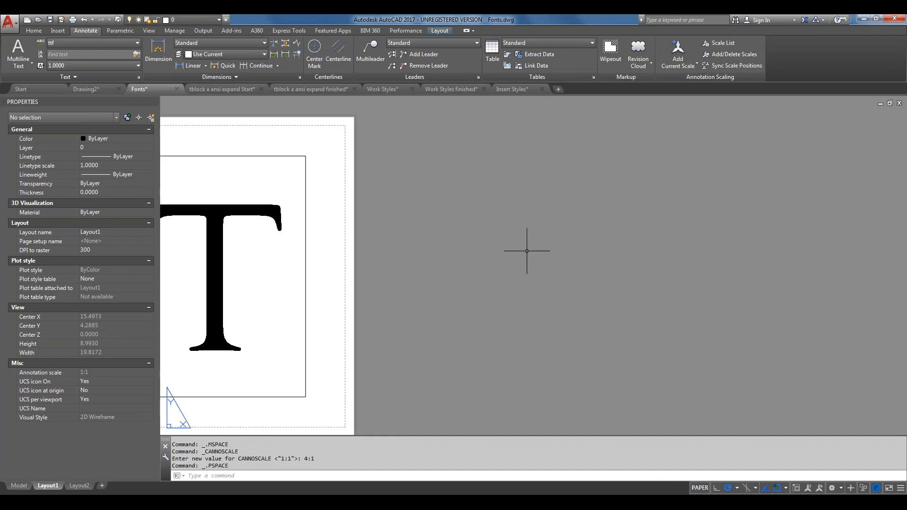
{"action": "type", "text": "mv"}
{"action": "key", "text": "Return"}
{"action": "left_click", "coordinate": [431, 149]}
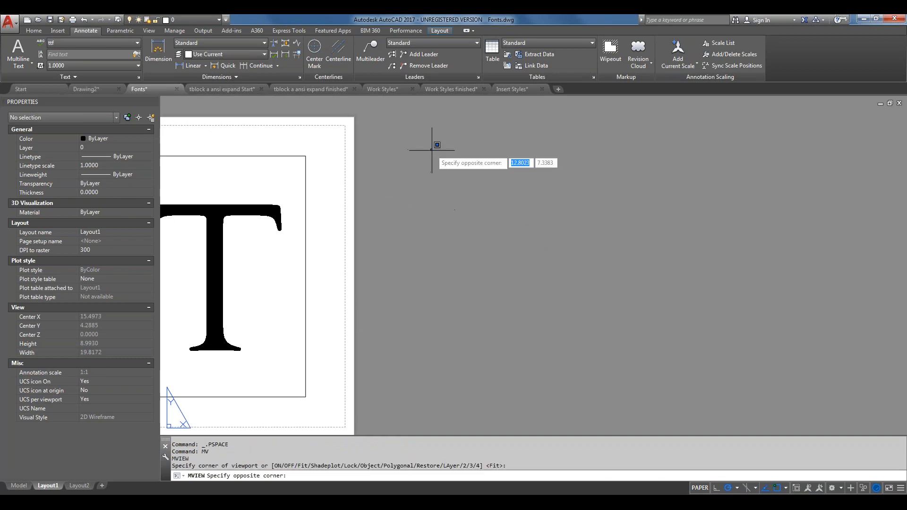
{"action": "left_click", "coordinate": [737, 376]}
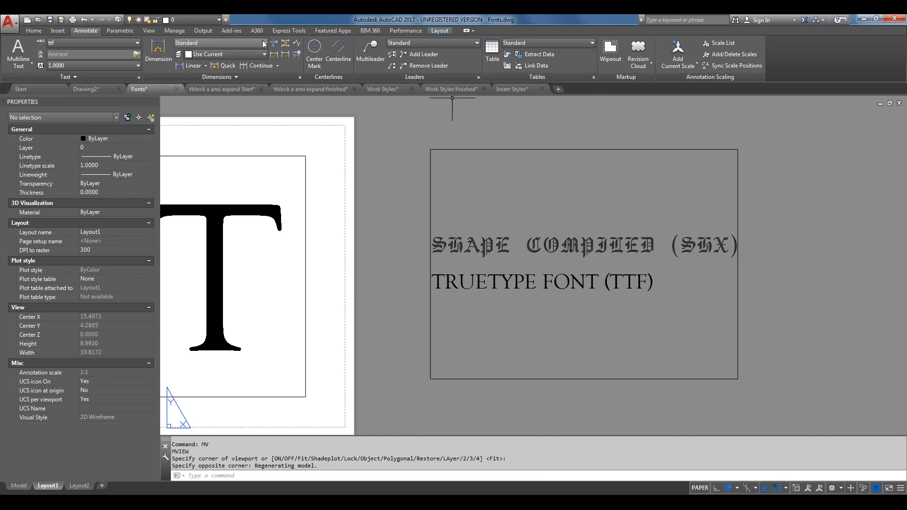
{"action": "double_click", "coordinate": [545, 263]}
{"action": "middle_click_drag", "start_coordinate": [547, 260], "coordinate": [386, 261]}
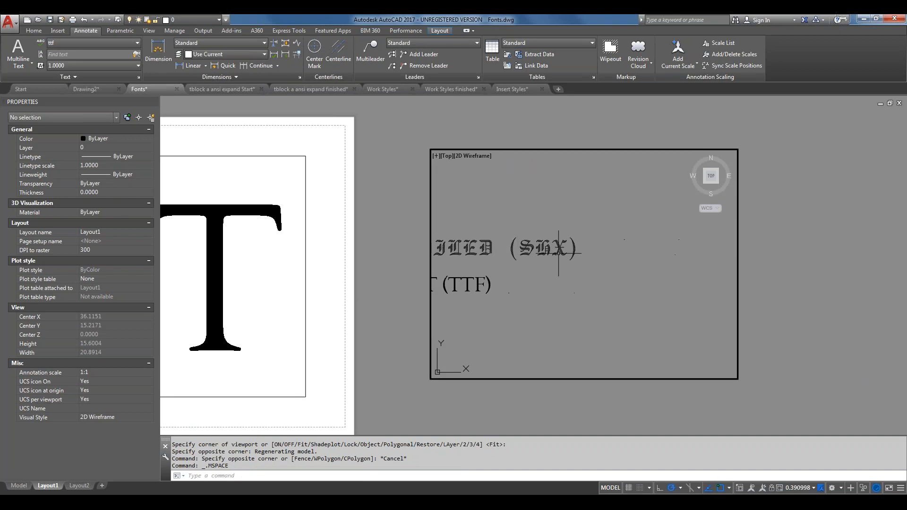
{"action": "middle_click_drag", "start_coordinate": [559, 253], "coordinate": [414, 256]}
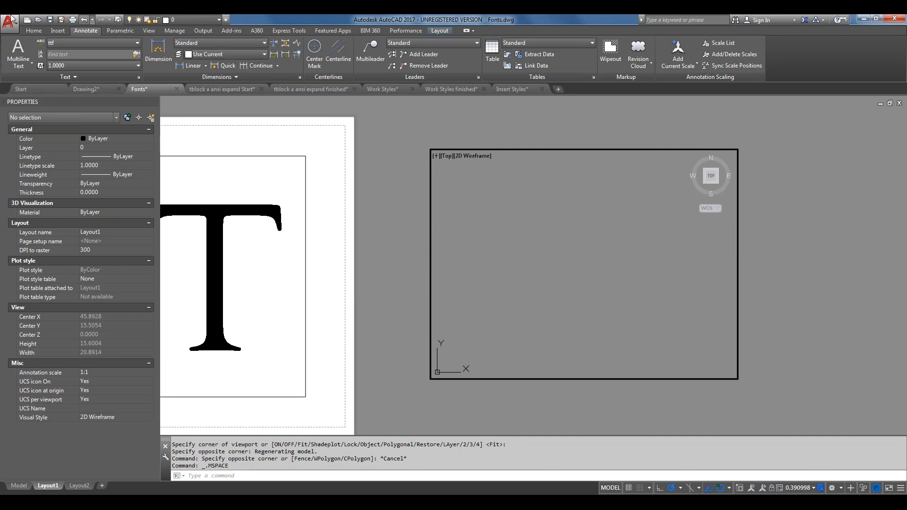
Make Annotative the current text style and return to paper space
{"action": "left_click", "coordinate": [114, 46]}
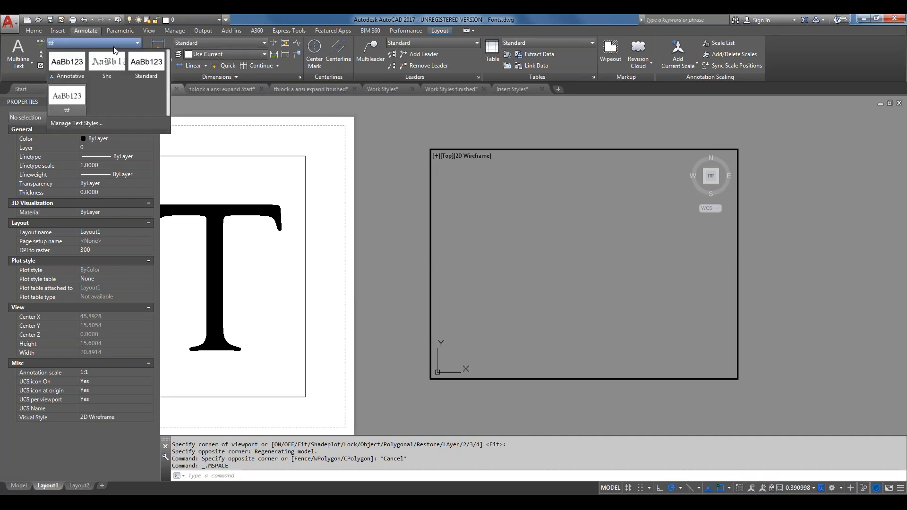
{"action": "left_click", "coordinate": [77, 62]}
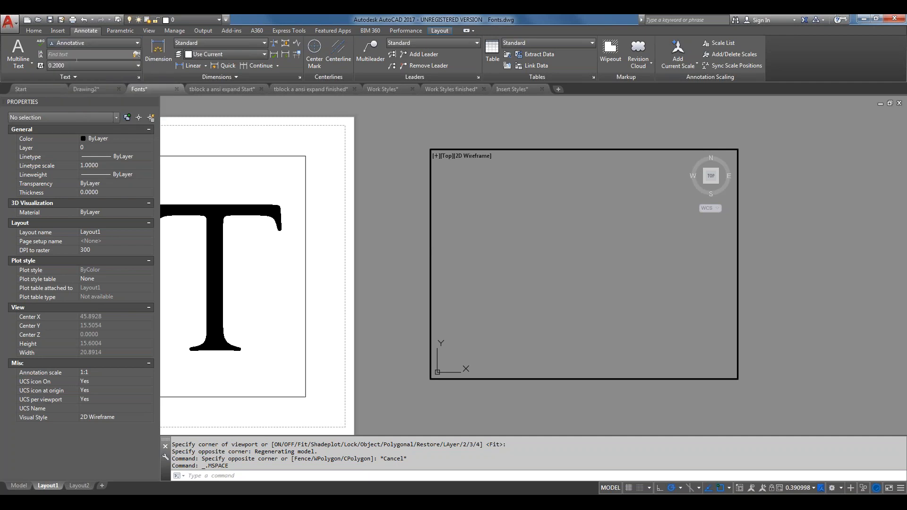
{"action": "double_click", "coordinate": [374, 303]}
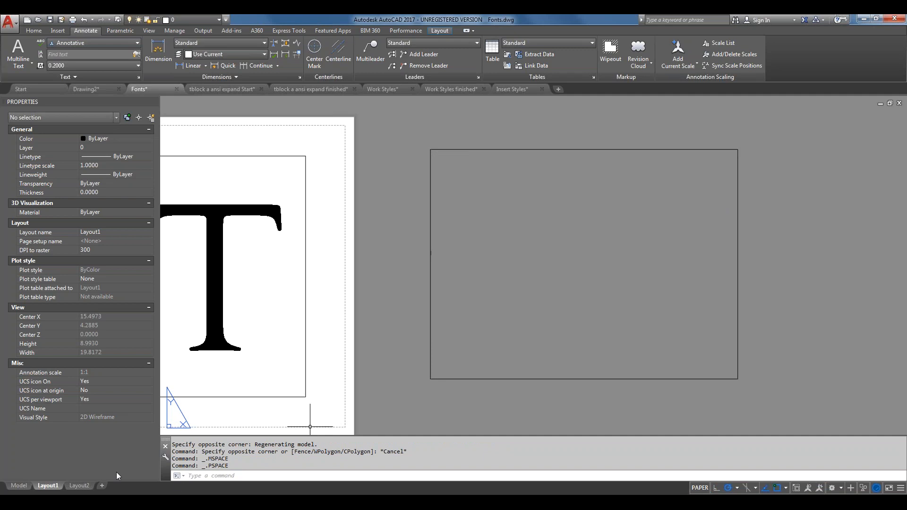
In model space, write 'Annotative' with DT at height 1, 1:1 scale, above the SHAPE COMPILED line
{"action": "left_click", "coordinate": [18, 485]}
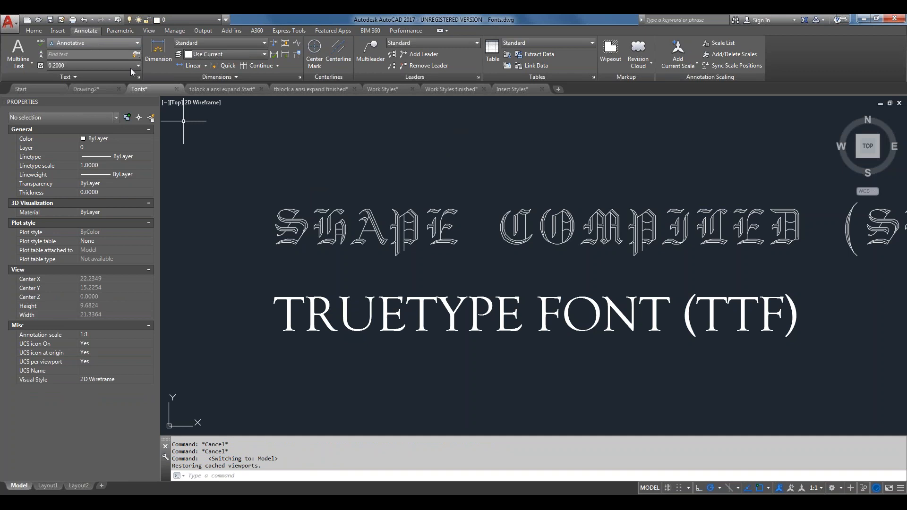
{"action": "type", "text": "DT"}
{"action": "key", "text": "Return"}
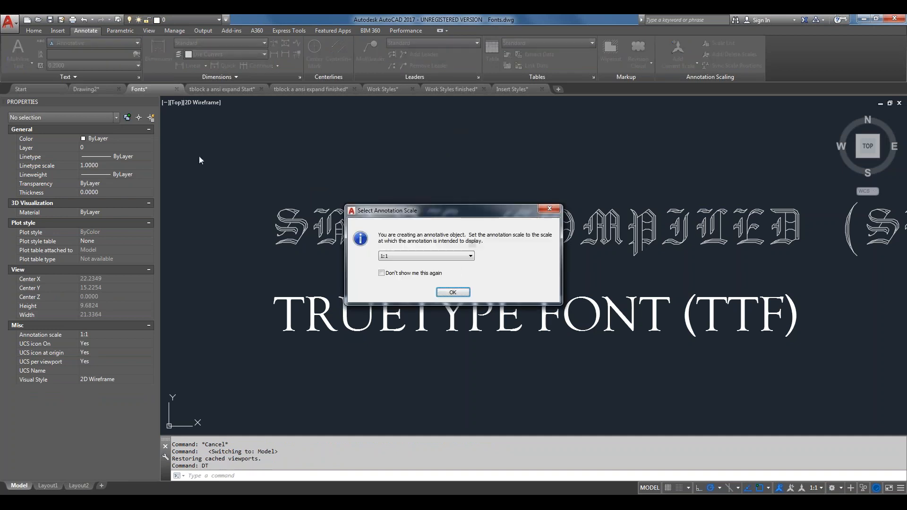
{"action": "left_click", "coordinate": [453, 292]}
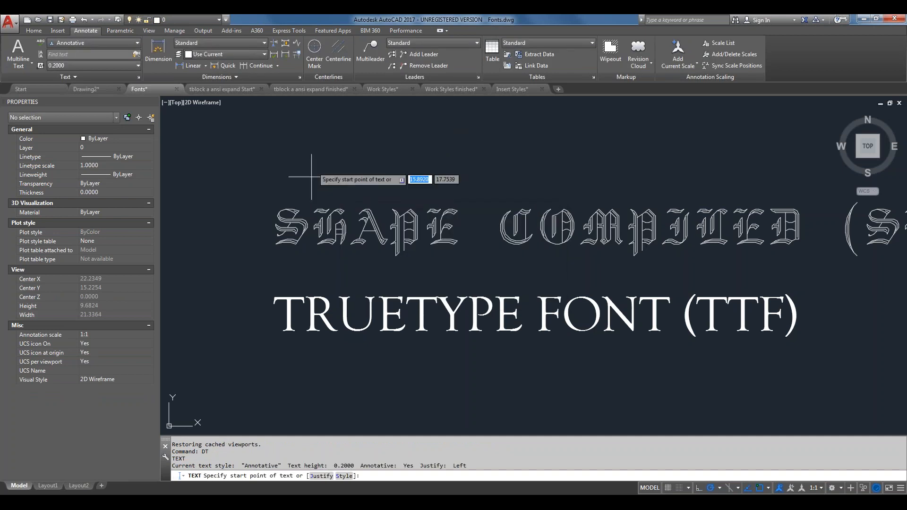
{"action": "left_click", "coordinate": [278, 172]}
{"action": "type", "text": "1"}
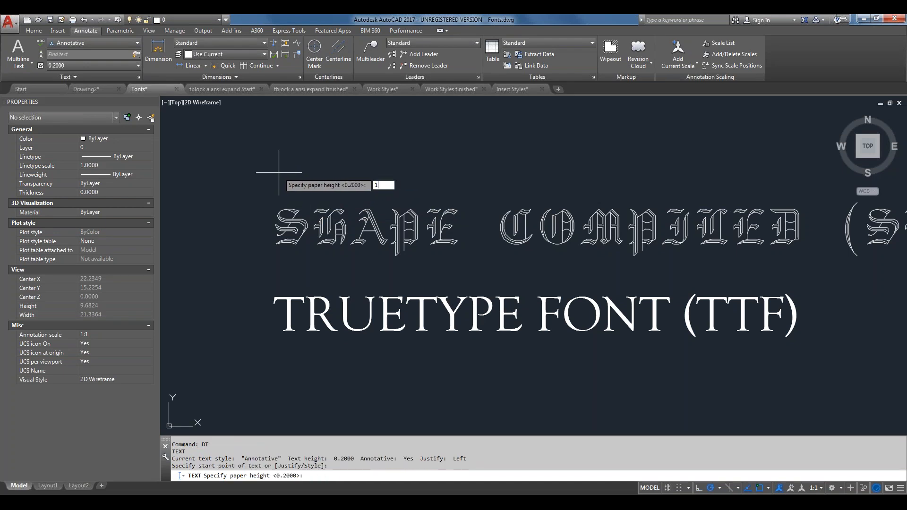
{"action": "key", "text": "Return"}
{"action": "key", "text": "Return"}
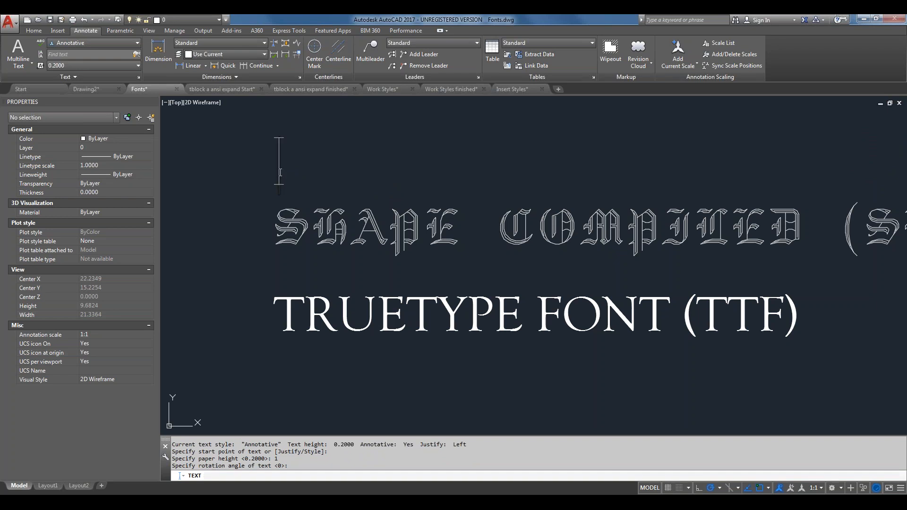
{"action": "type", "text": "Annot"}
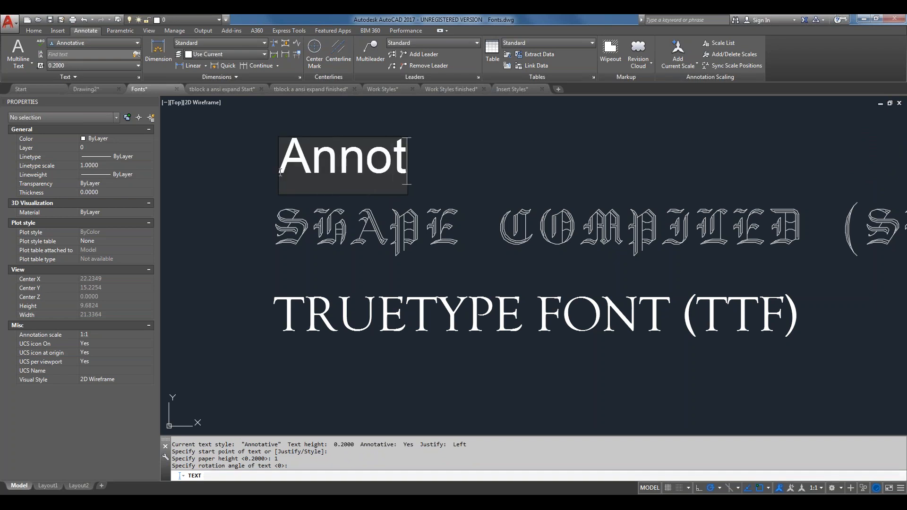
{"action": "type", "text": "ative"}
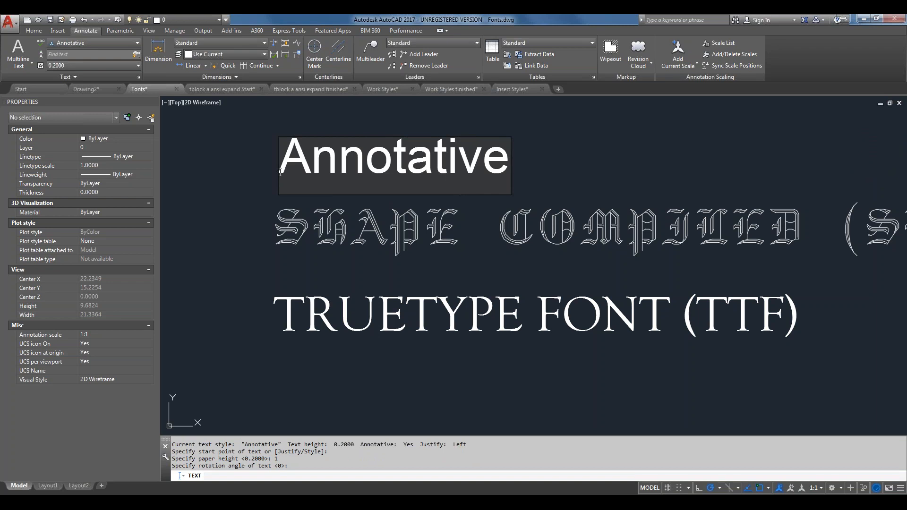
{"action": "key", "text": "Return"}
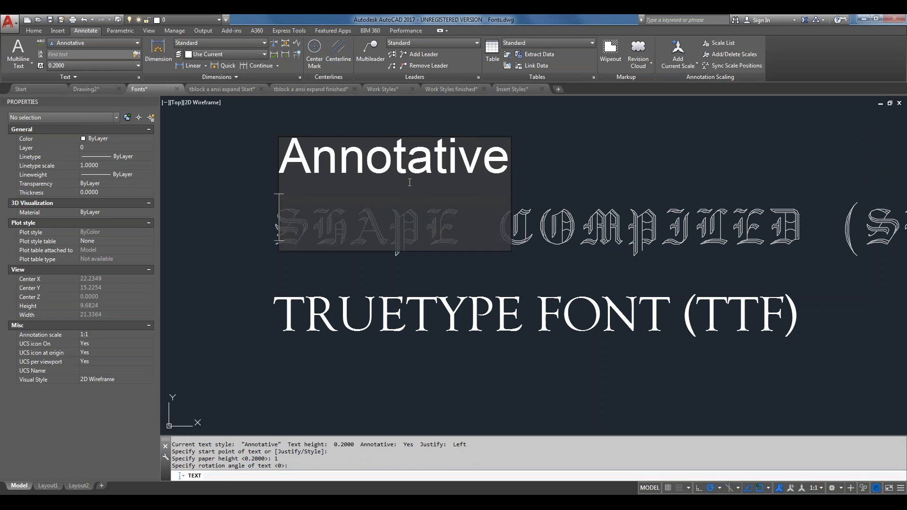
{"action": "key", "text": "Return"}
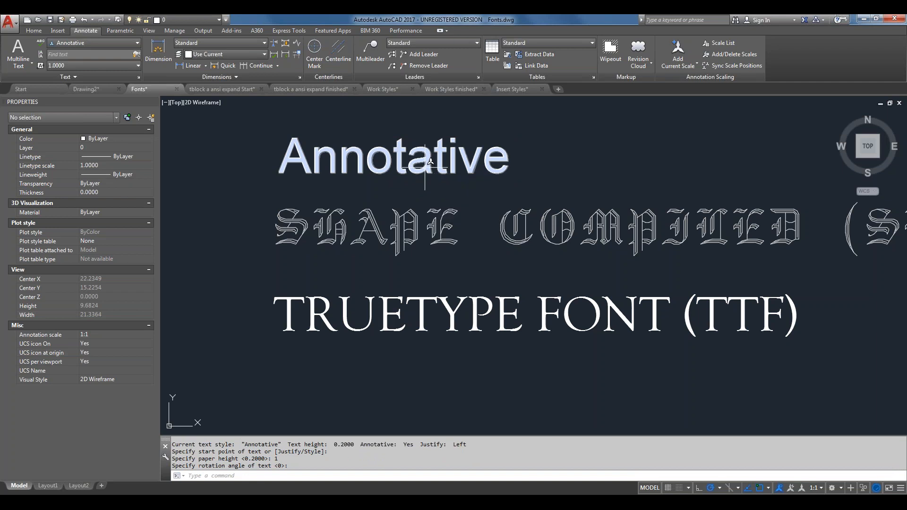
{"action": "left_click", "coordinate": [426, 168]}
Add the 1:4 scale to the Annotative text's annotation scales through Add/Delete Scales
{"action": "right_click", "coordinate": [425, 168]}
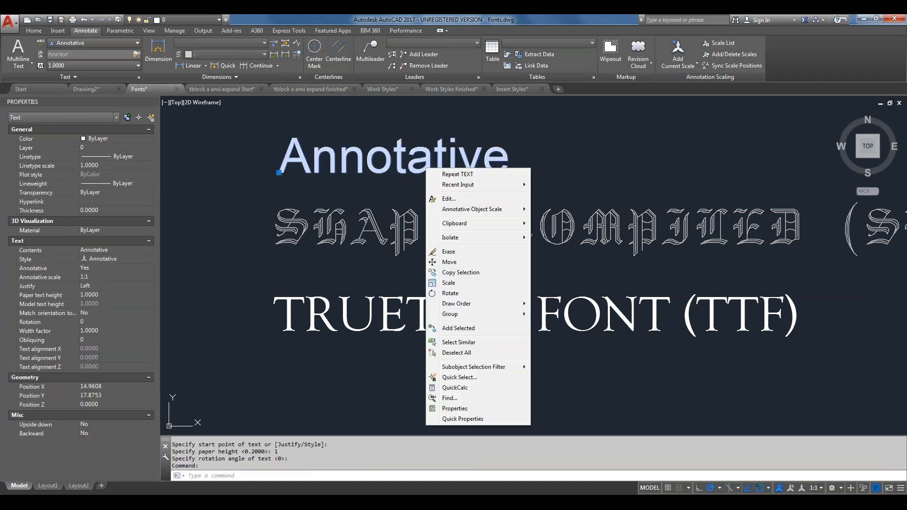
{"action": "mouse_move", "coordinate": [466, 208]}
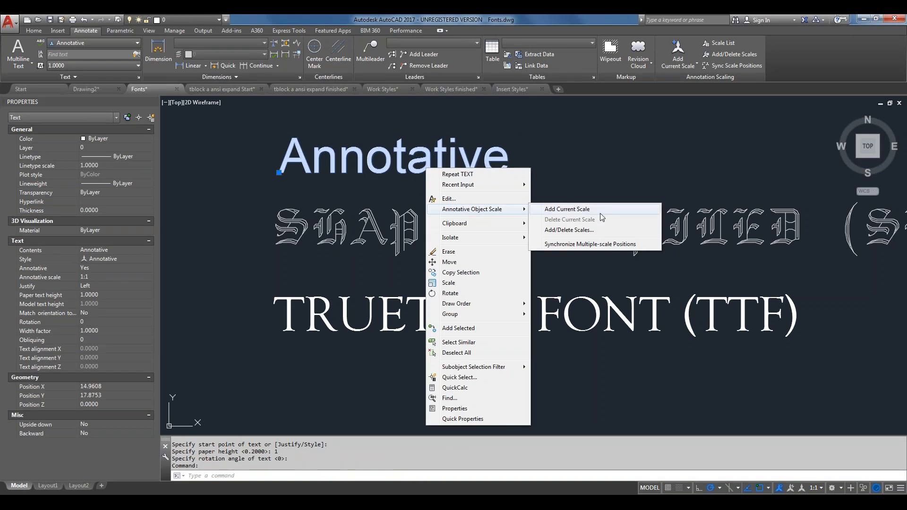
{"action": "left_click", "coordinate": [586, 231]}
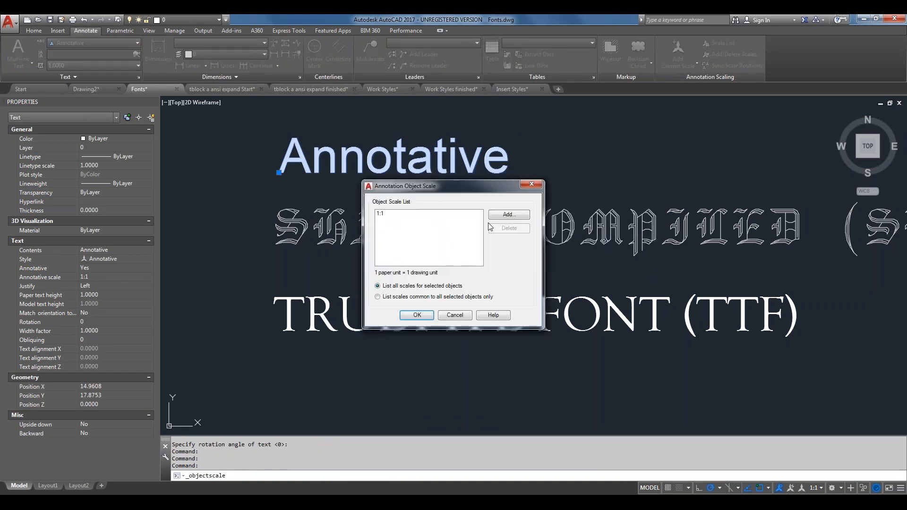
{"action": "left_click", "coordinate": [505, 216]}
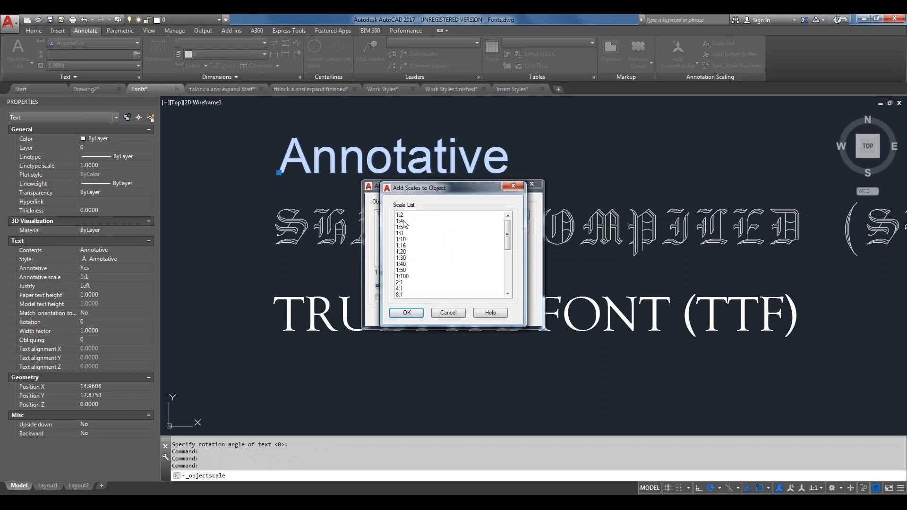
{"action": "left_click", "coordinate": [402, 221]}
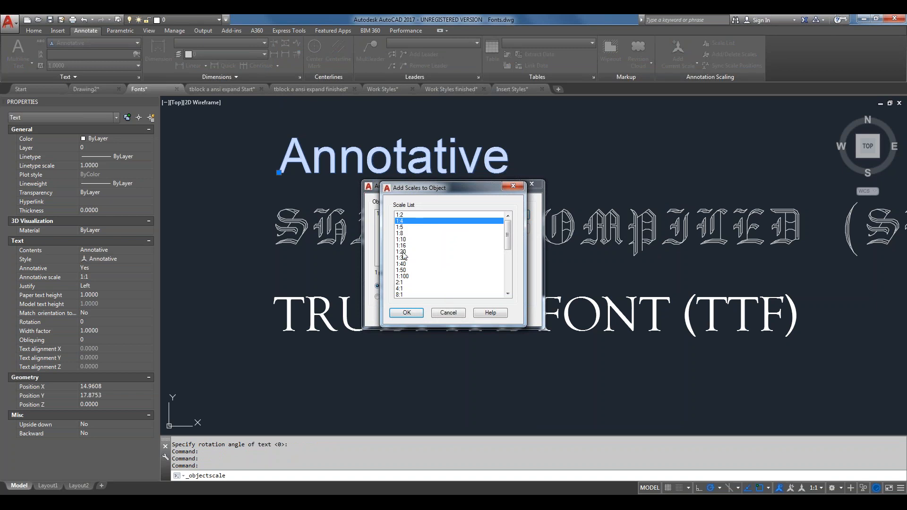
{"action": "left_click", "coordinate": [409, 314]}
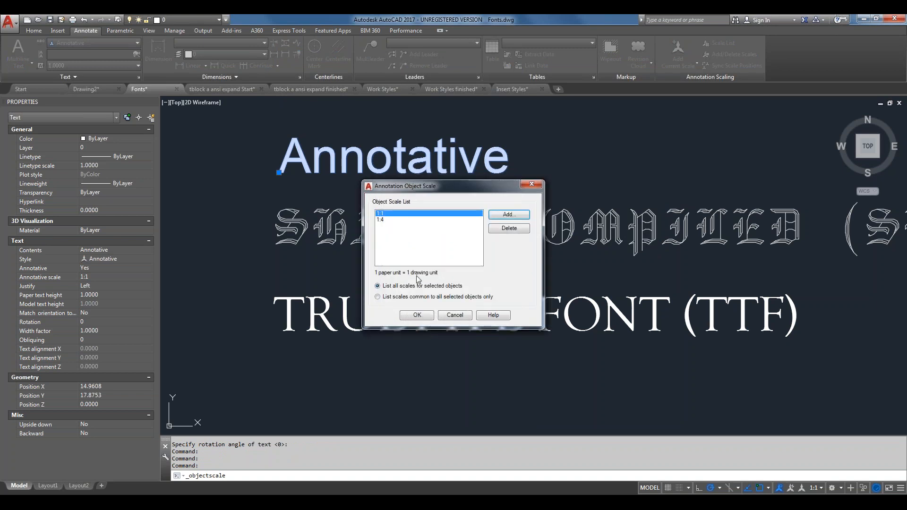
{"action": "left_click", "coordinate": [417, 315]}
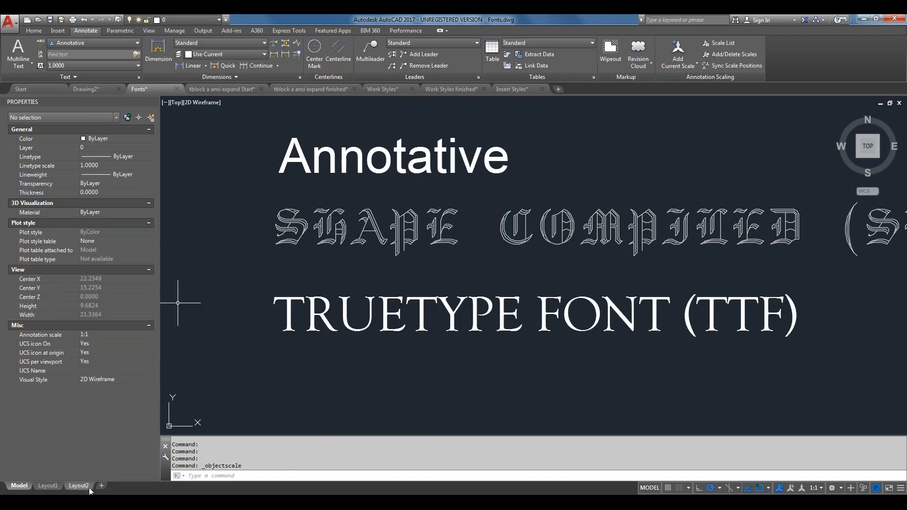
On Layout1, set the second viewport to 1:4 and pan to frame Annotative above both sample lines
{"action": "left_click", "coordinate": [54, 486]}
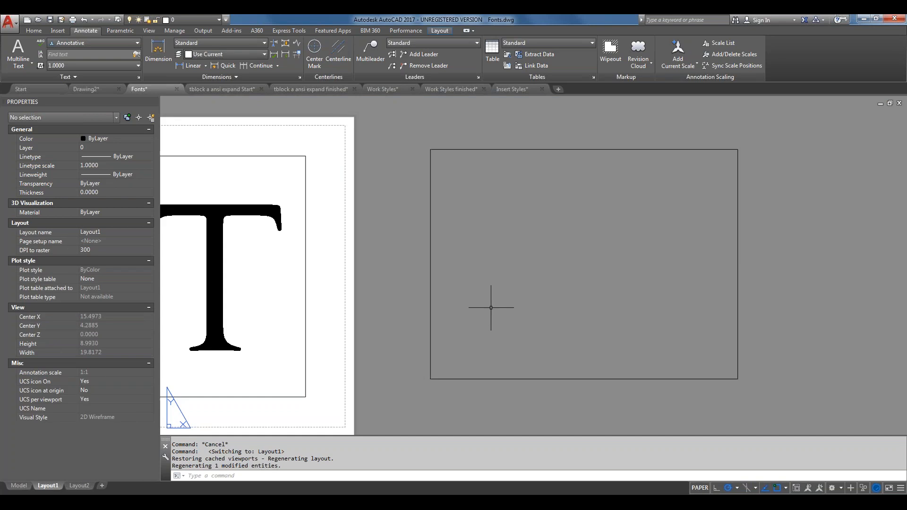
{"action": "double_click", "coordinate": [518, 303]}
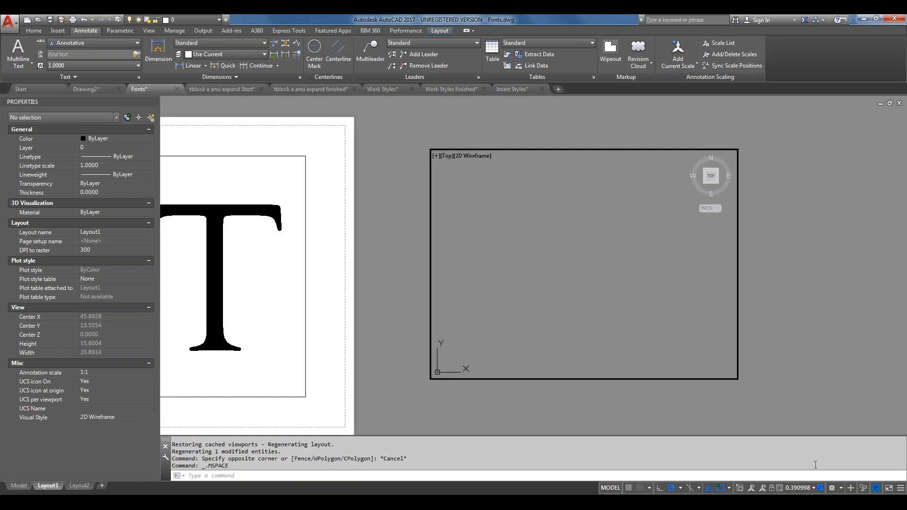
{"action": "left_click", "coordinate": [814, 490]}
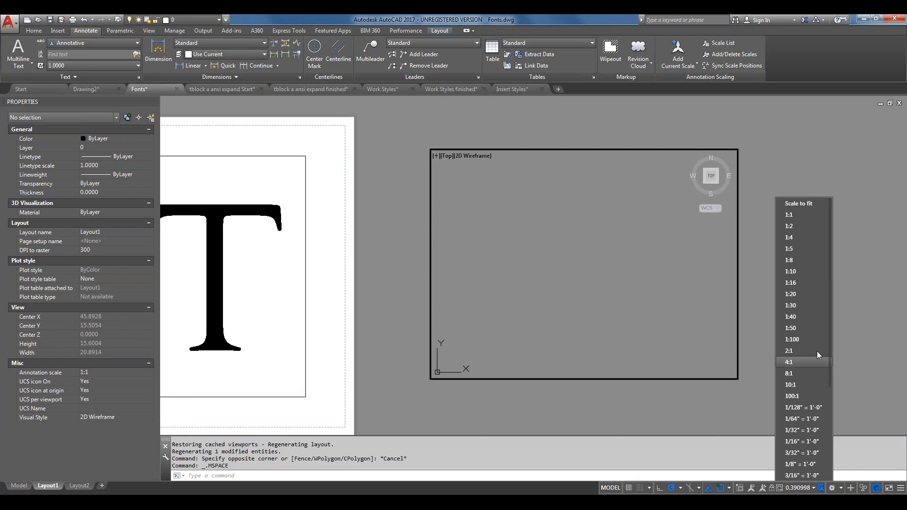
{"action": "left_click", "coordinate": [806, 240]}
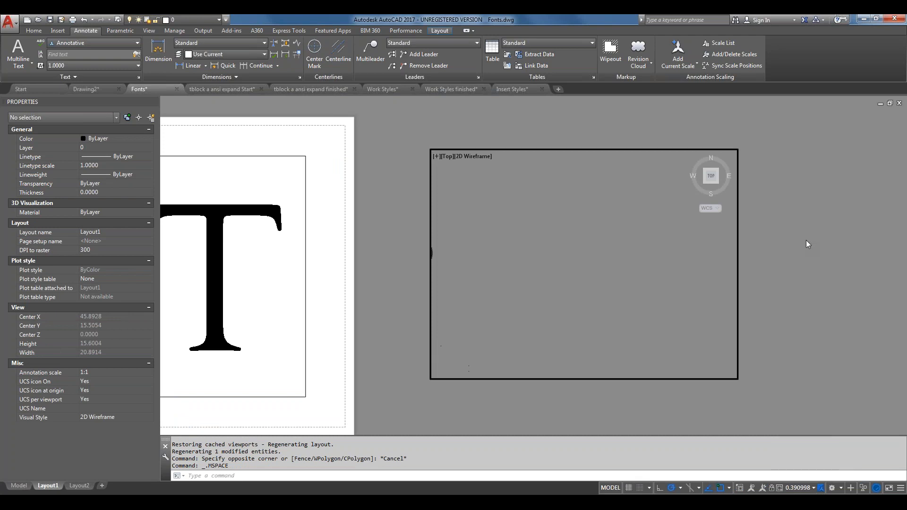
{"action": "middle_click_drag", "start_coordinate": [586, 302], "coordinate": [757, 309]}
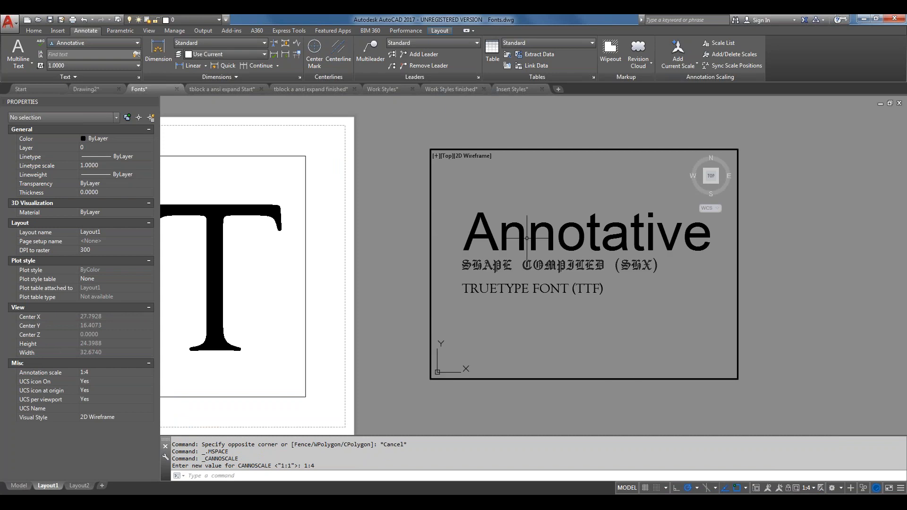
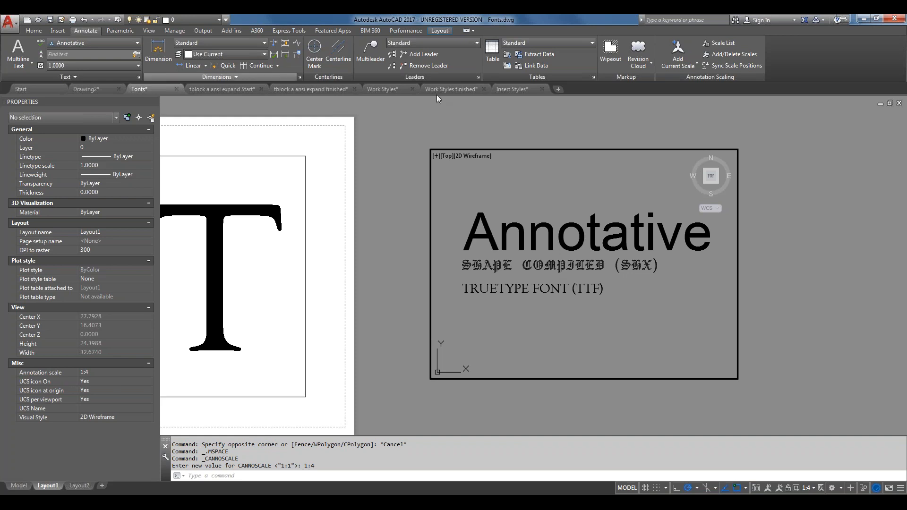
Leave the Layout1 viewport so work returns to paper space
{"action": "double_click", "coordinate": [590, 118]}
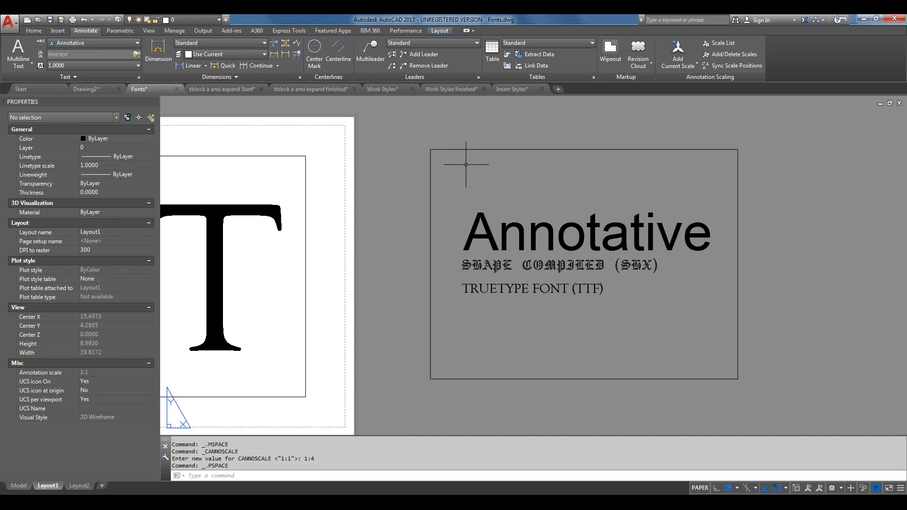
{"action": "left_click", "coordinate": [15, 23]}
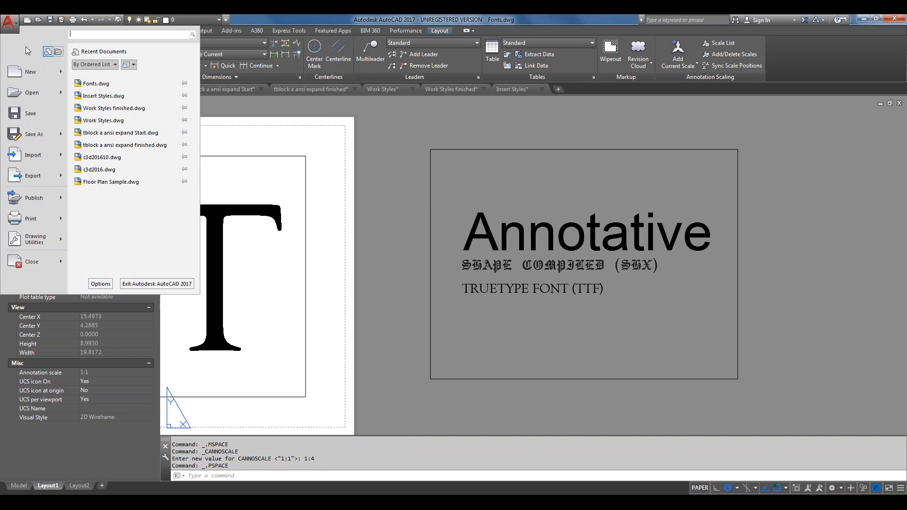
Launch eTransmit for Fonts.dwg from the Publish menu
{"action": "mouse_move", "coordinate": [30, 202]}
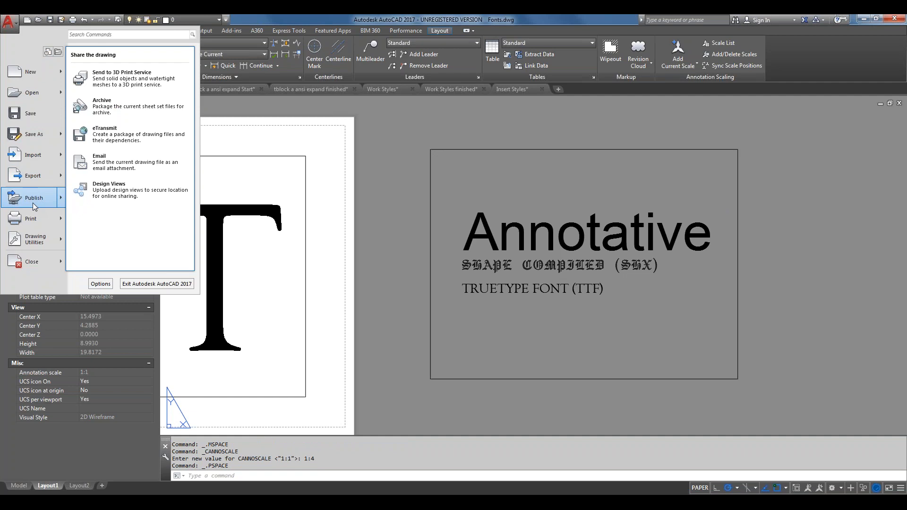
{"action": "left_click", "coordinate": [90, 140]}
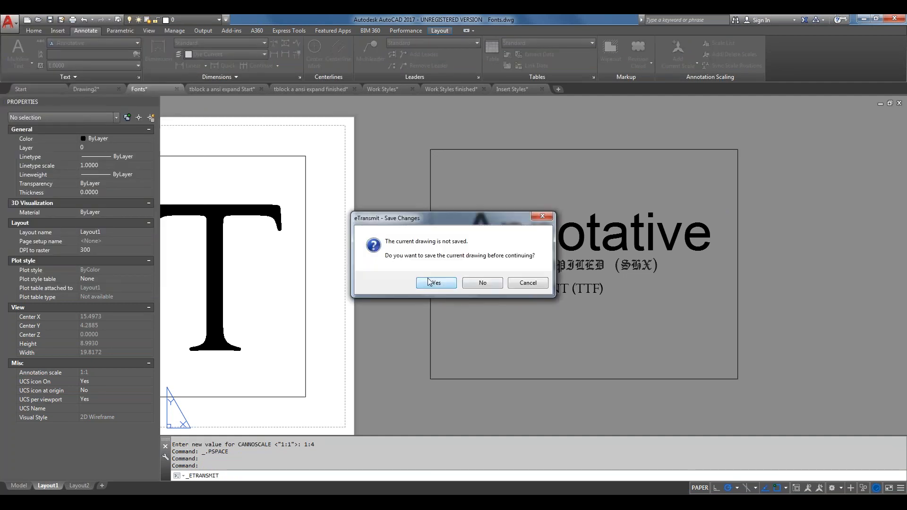
Save Fonts.dwg, show the transmittal files as a table, and bring up Transmittal Setups
{"action": "left_click", "coordinate": [431, 283]}
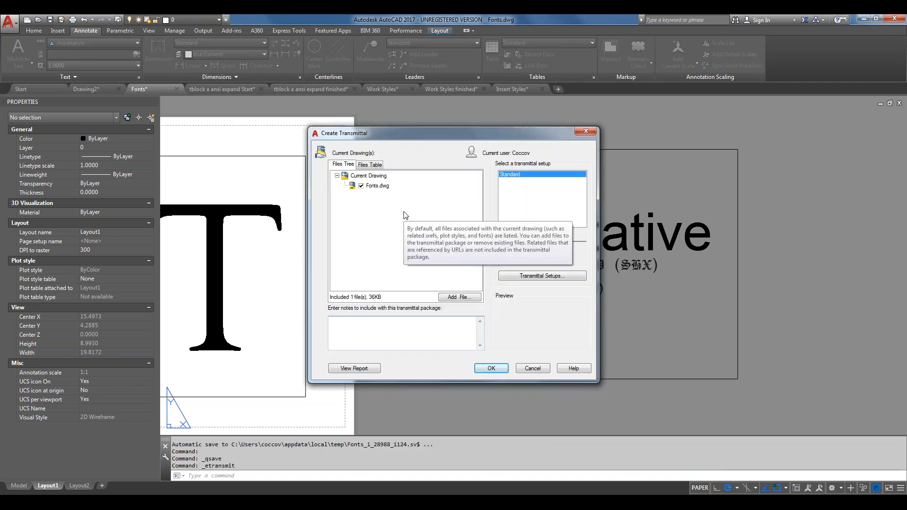
{"action": "left_click", "coordinate": [370, 165]}
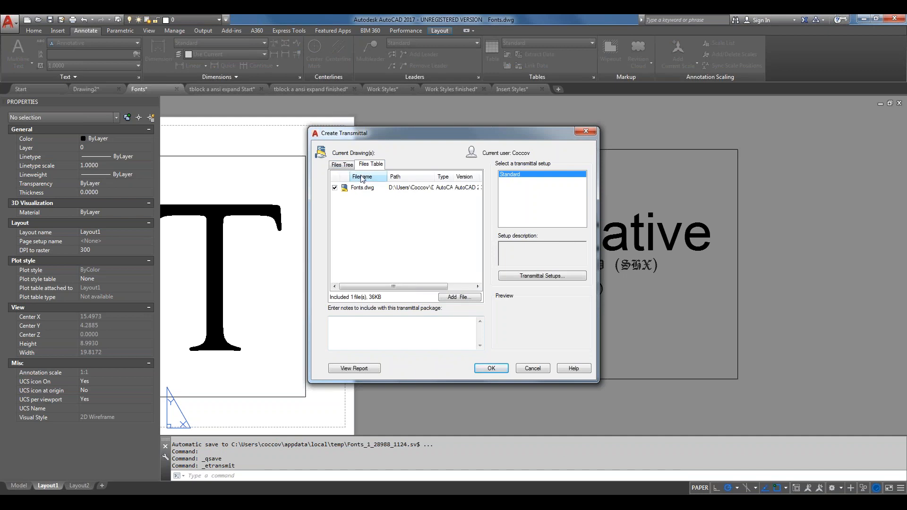
{"action": "left_click", "coordinate": [551, 276]}
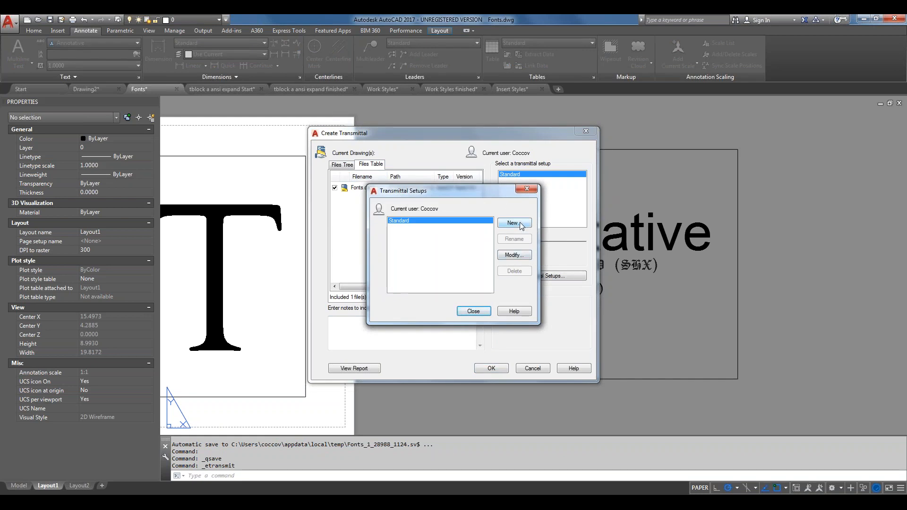
Make the Standard setup include fonts, so six files (952 KB) are listed
{"action": "left_click", "coordinate": [521, 255]}
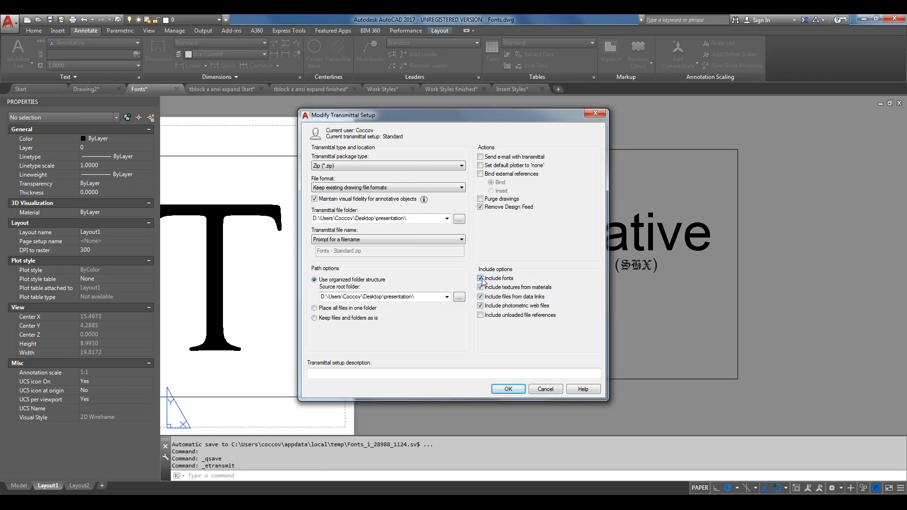
{"action": "left_click", "coordinate": [509, 389]}
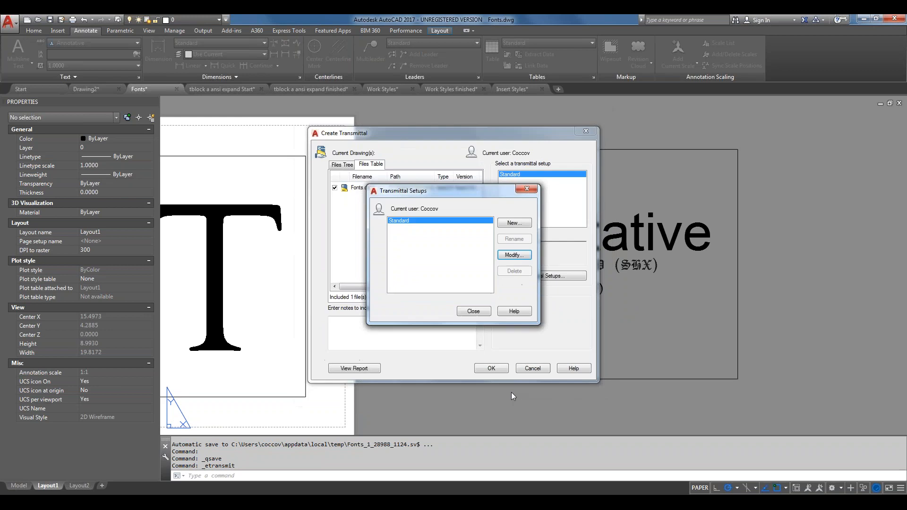
{"action": "left_click", "coordinate": [480, 314]}
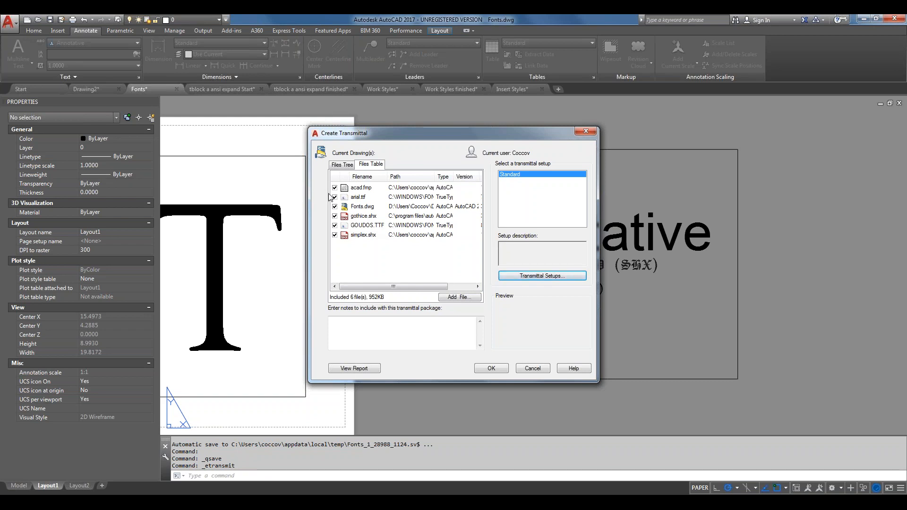
Exclude arial.ttf, gothice.shx, GOUDOS.TTF and simplex.shx, leaving acad.fmp and Fonts.dwg (37 KB)
{"action": "left_click", "coordinate": [334, 206]}
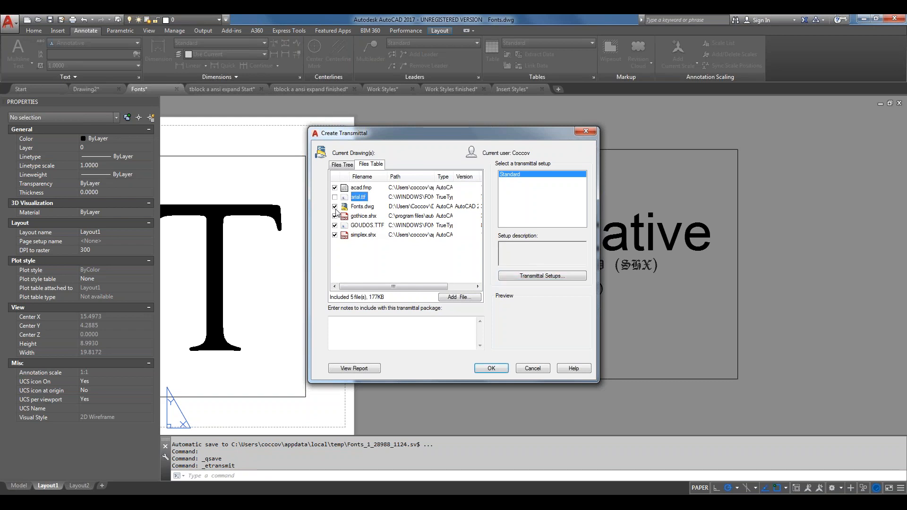
{"action": "left_click", "coordinate": [334, 208]}
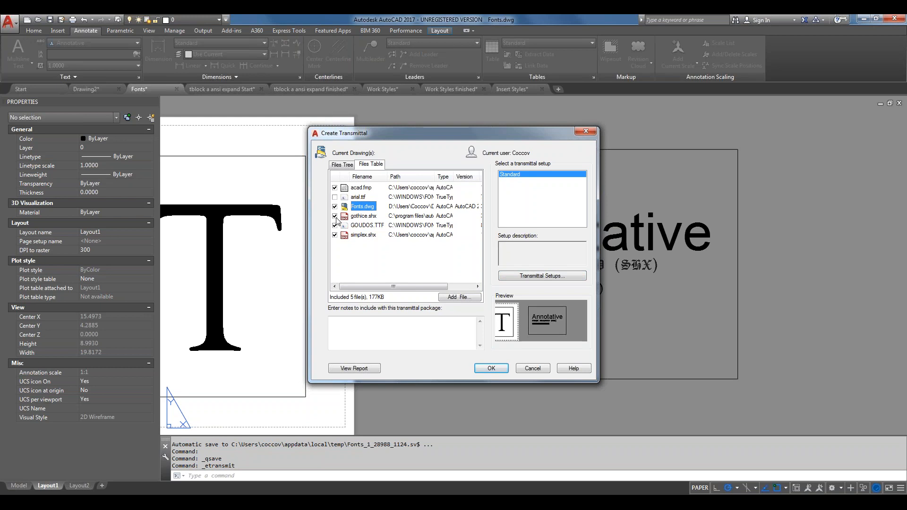
{"action": "left_click", "coordinate": [335, 216]}
{"action": "left_click", "coordinate": [334, 225]}
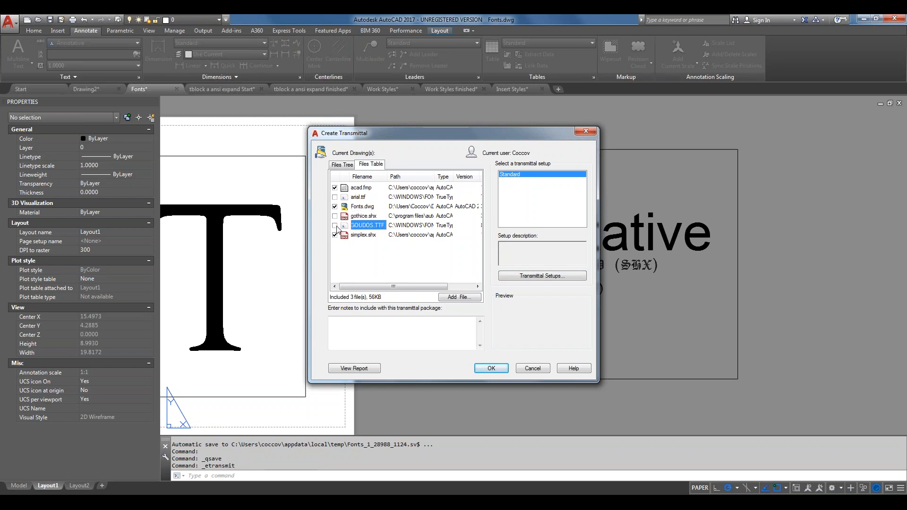
{"action": "left_click", "coordinate": [334, 235]}
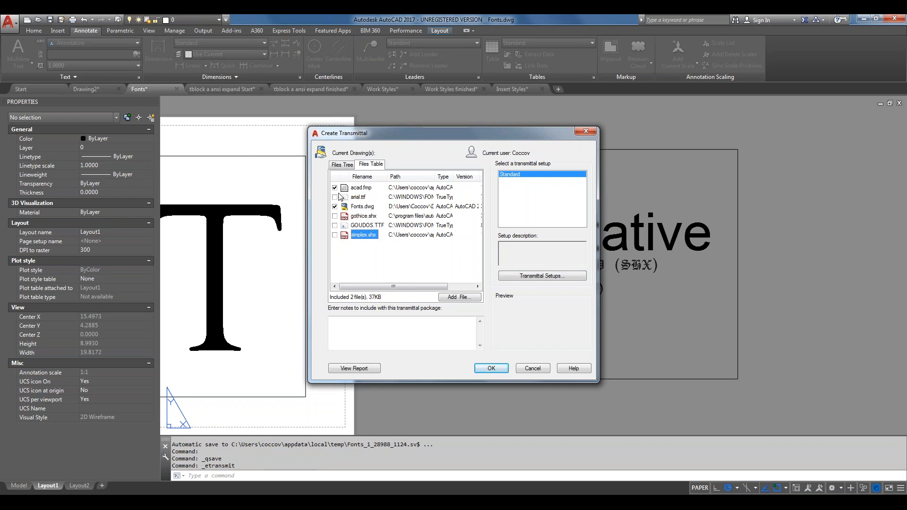